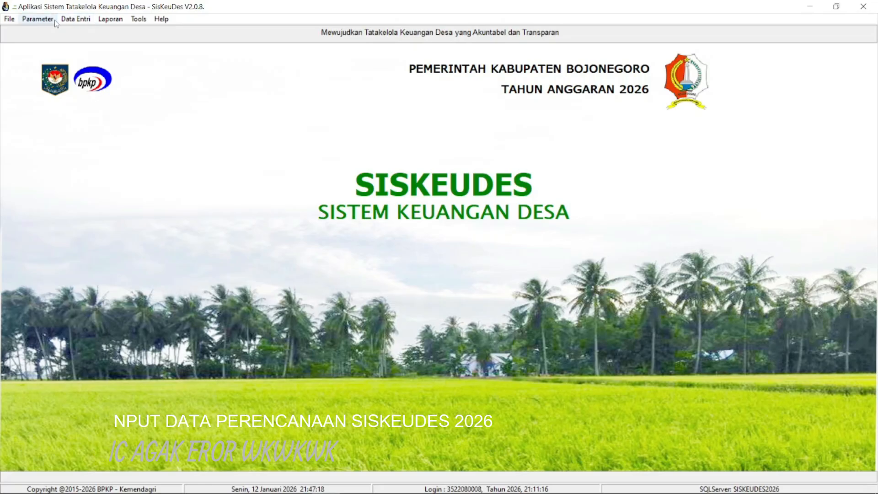
- Open the village cash bank account data (Rekening Kas Desa), review the 2026 Bank Daerah Jawa Timur record, and close it
{"action": "left_click", "coordinate": [28, 20]}
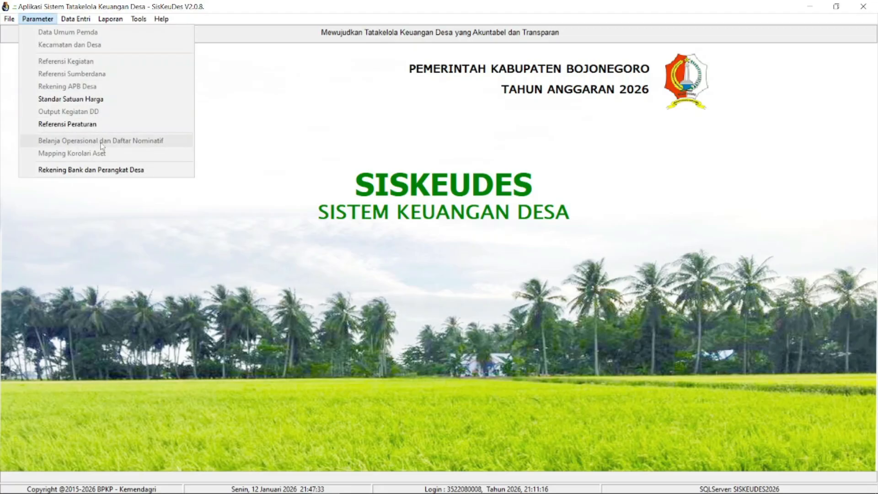
{"action": "left_click", "coordinate": [121, 170]}
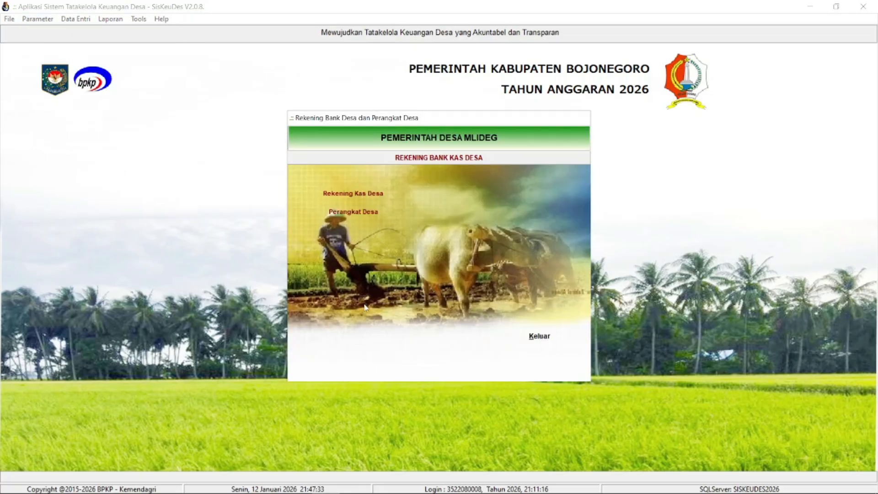
{"action": "left_click", "coordinate": [353, 194]}
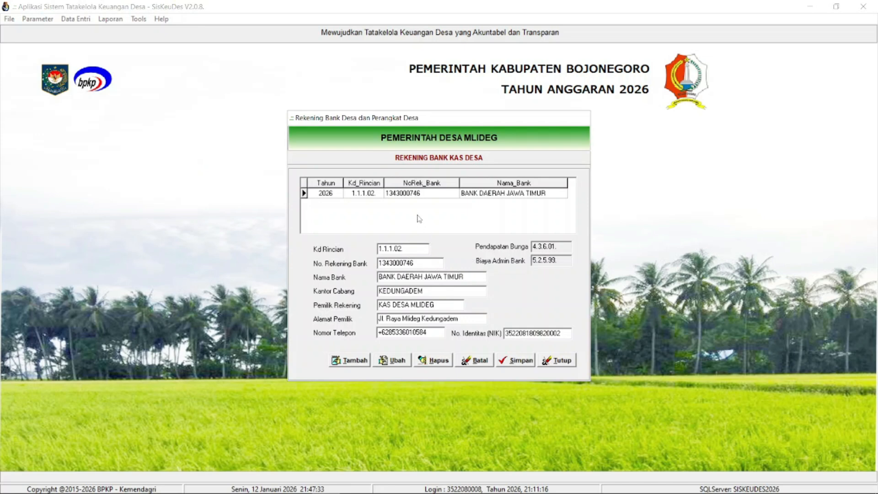
{"action": "left_click", "coordinate": [406, 196]}
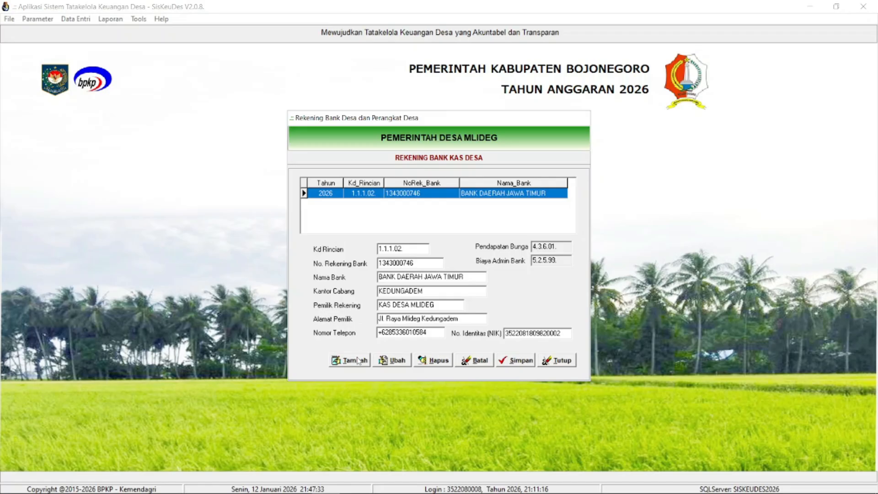
{"action": "left_click", "coordinate": [342, 363]}
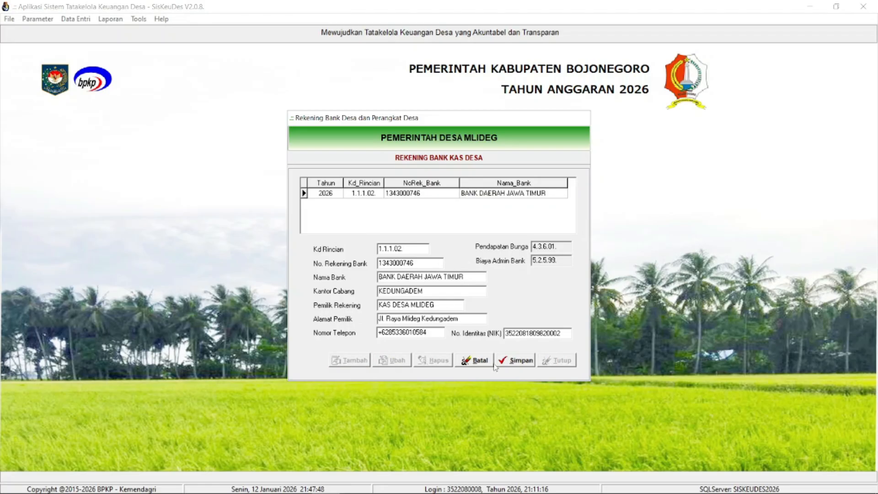
{"action": "left_click", "coordinate": [479, 361]}
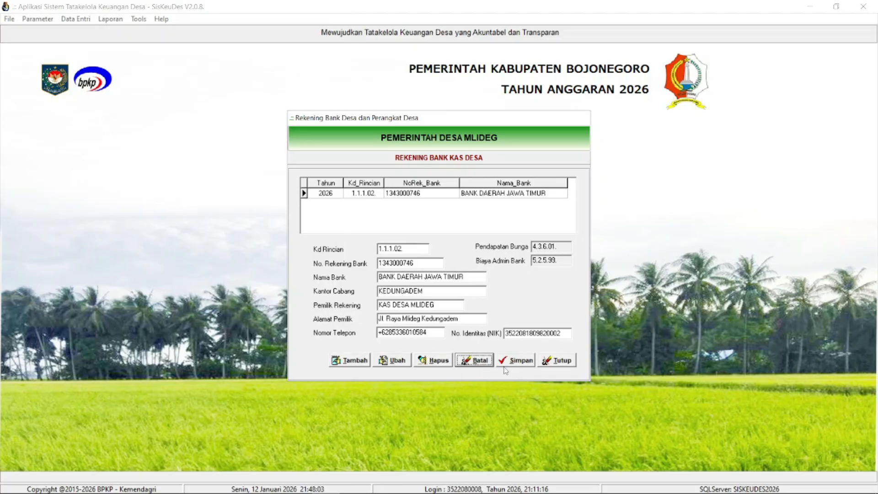
{"action": "left_click", "coordinate": [556, 361]}
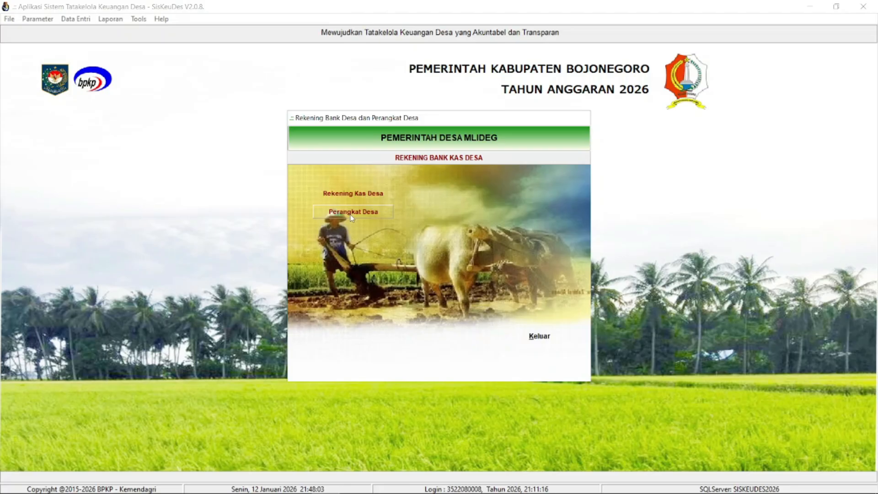
- Open the village officials list (Perangkat Desa), look through all entries from first to last, and close the list
{"action": "left_click", "coordinate": [352, 214]}
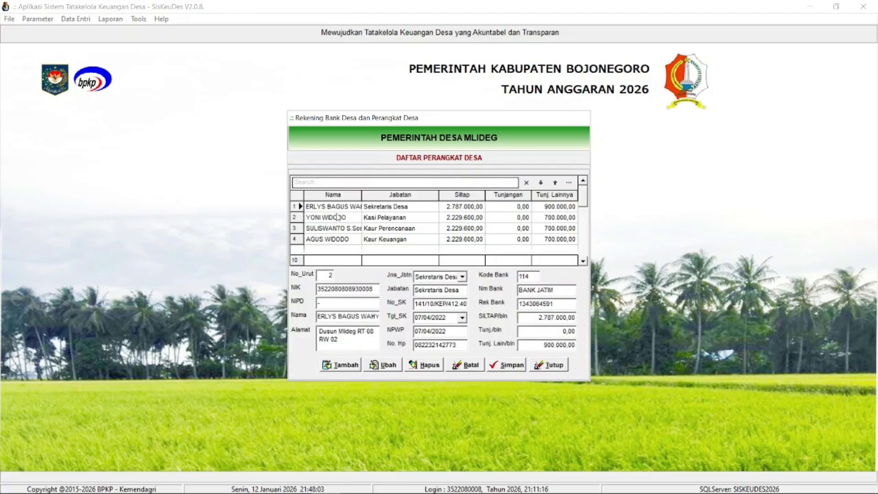
{"action": "left_click", "coordinate": [353, 228]}
{"action": "scroll", "coordinate": [354, 226], "scroll_direction": "up", "scroll_amount": 2}
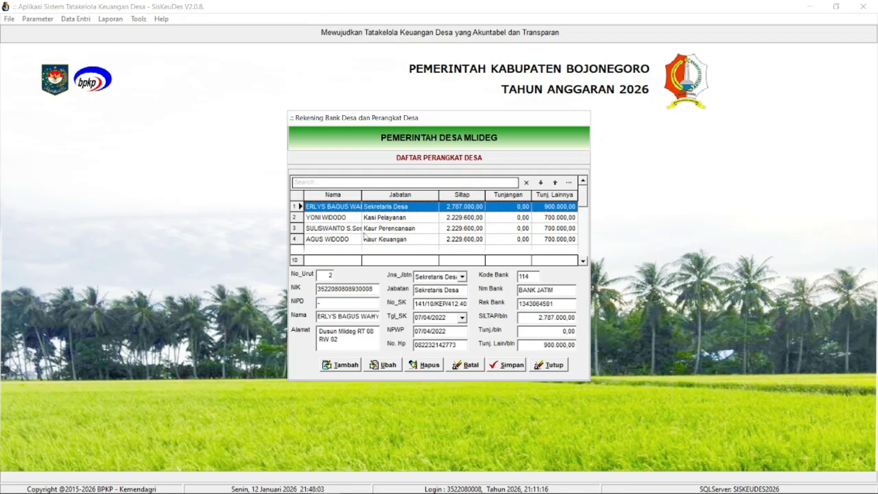
{"action": "scroll", "coordinate": [357, 228], "scroll_direction": "down", "scroll_amount": 8}
{"action": "scroll", "coordinate": [583, 240], "scroll_direction": "down", "scroll_amount": 1}
{"action": "scroll", "coordinate": [584, 219], "scroll_direction": "up", "scroll_amount": 5}
{"action": "scroll", "coordinate": [583, 229], "scroll_direction": "down", "scroll_amount": 5}
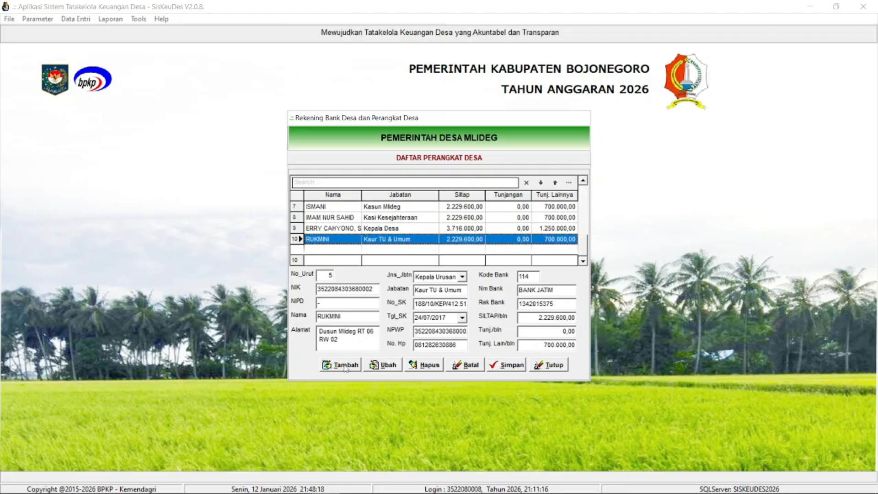
{"action": "scroll", "coordinate": [379, 229], "scroll_direction": "up", "scroll_amount": 9}
{"action": "scroll", "coordinate": [381, 233], "scroll_direction": "down", "scroll_amount": 5}
{"action": "scroll", "coordinate": [381, 234], "scroll_direction": "down", "scroll_amount": 4}
{"action": "left_click", "coordinate": [352, 370]}
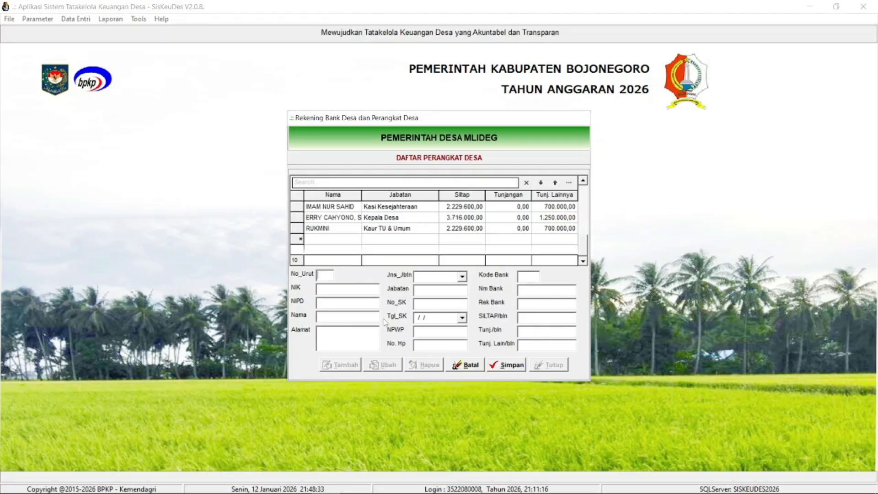
{"action": "left_click", "coordinate": [474, 365]}
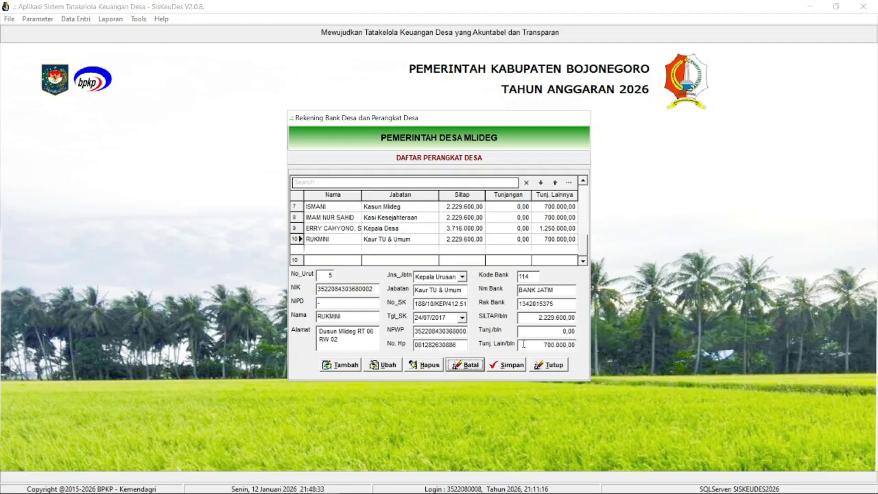
{"action": "left_click", "coordinate": [555, 368]}
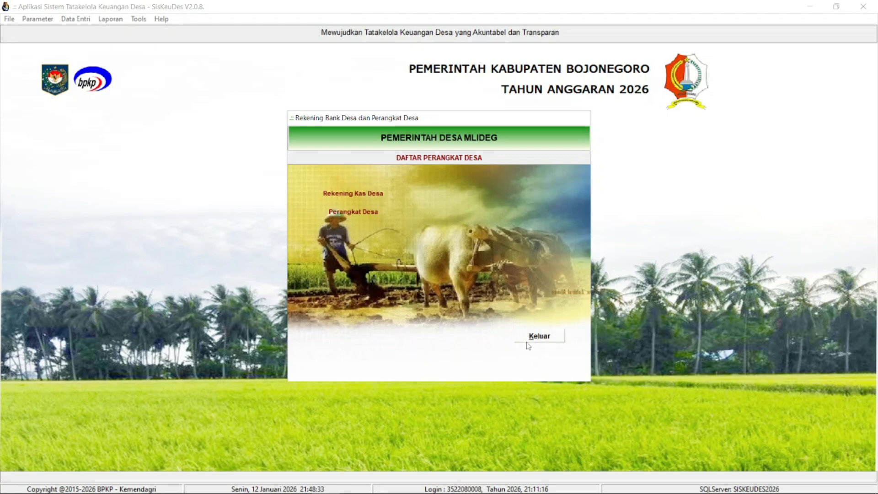
- Open the village general data form (Data Umum Desa), review its fields, and close it
{"action": "left_click", "coordinate": [83, 21]}
{"action": "mouse_move", "coordinate": [101, 50]}
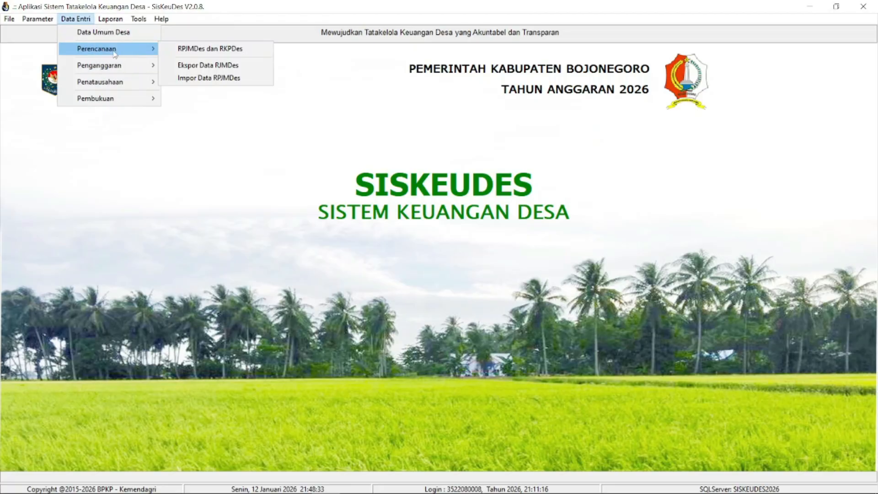
{"action": "left_click", "coordinate": [103, 32]}
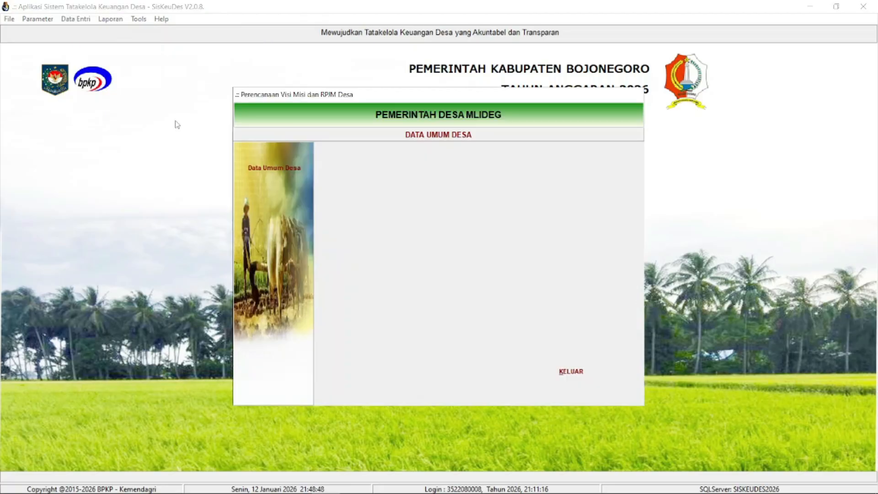
{"action": "left_click", "coordinate": [289, 167]}
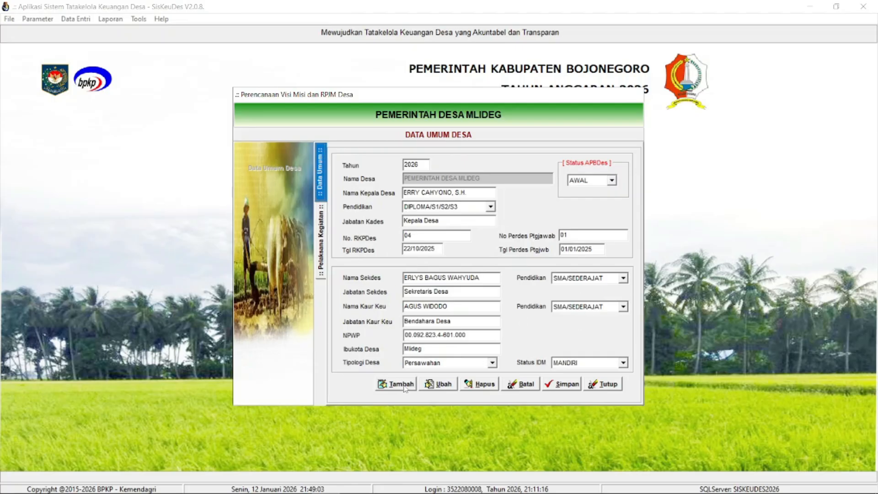
{"action": "left_click", "coordinate": [595, 385]}
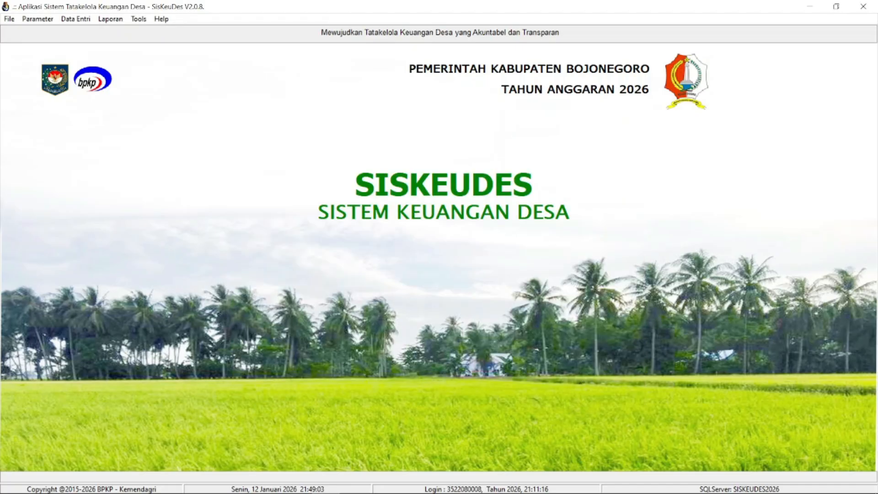
- Open the RPJMDes data export for Kecamatan Kedungadem and select 08.2008. PEMERINTAH DESA MLIDEG as the village
{"action": "left_click", "coordinate": [75, 19]}
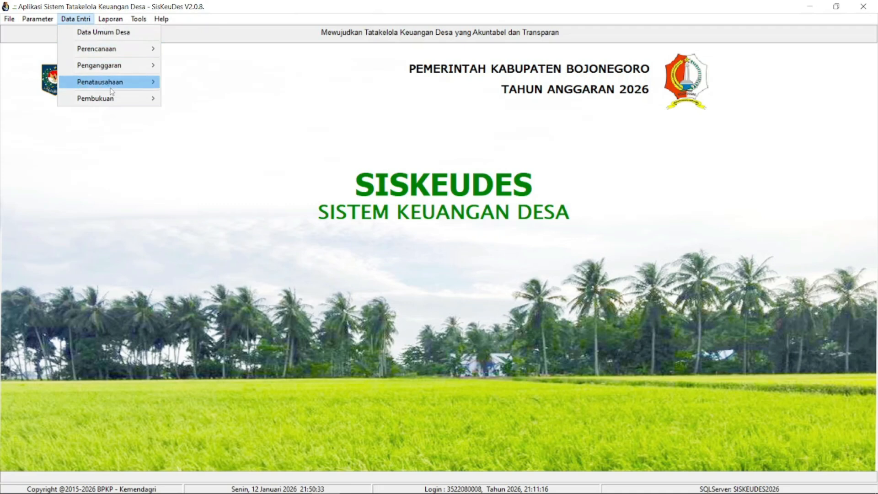
{"action": "mouse_move", "coordinate": [119, 53]}
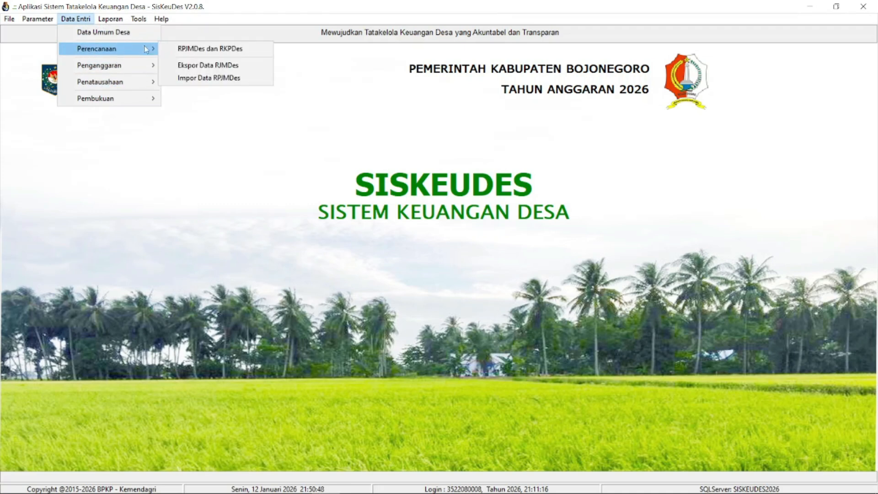
{"action": "left_click", "coordinate": [230, 68]}
{"action": "left_click", "coordinate": [571, 170]}
{"action": "left_click", "coordinate": [562, 182]}
{"action": "left_click", "coordinate": [571, 183]}
{"action": "left_click", "coordinate": [572, 194]}
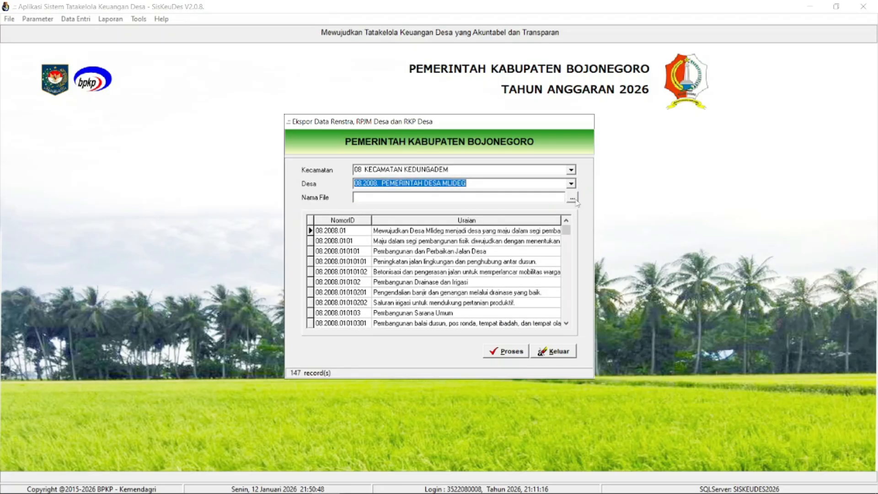
- Set the export file to RENSTRA_RPJM_DESA_20260112.smd in the Documents folder, then run and confirm the export
{"action": "left_click", "coordinate": [572, 198]}
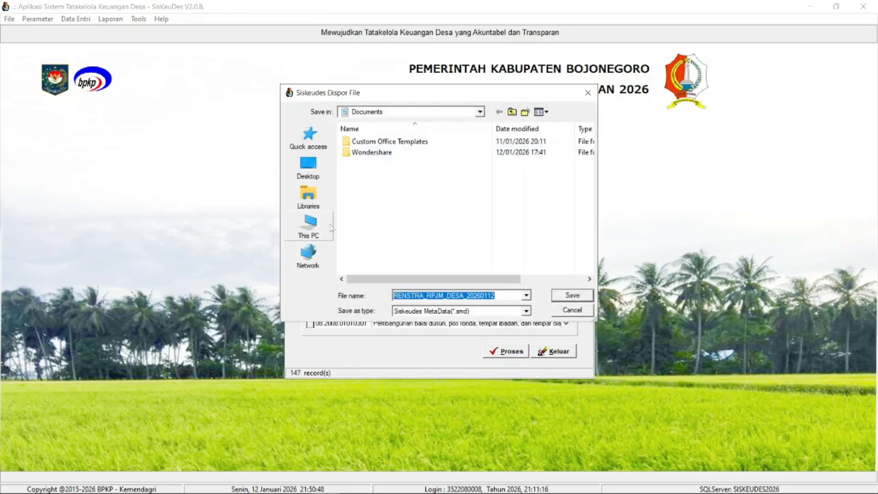
{"action": "left_click", "coordinate": [314, 207]}
{"action": "left_click", "coordinate": [322, 237]}
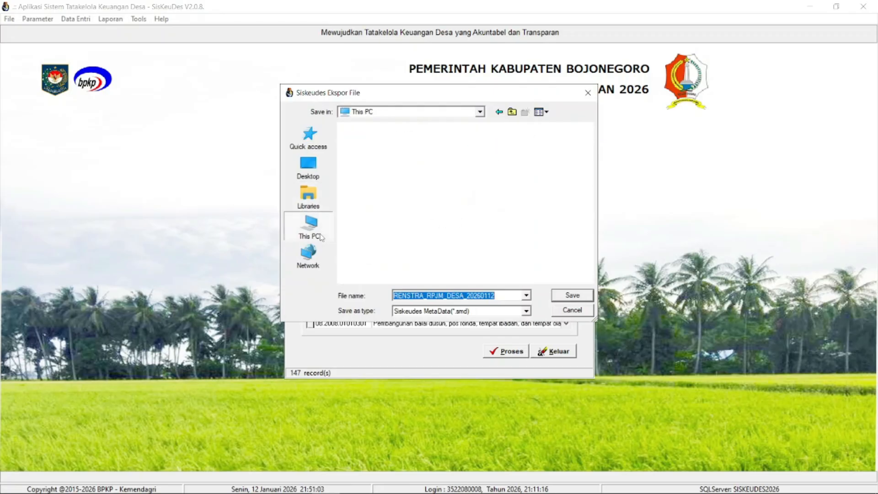
{"action": "scroll", "coordinate": [416, 243], "scroll_direction": "down", "scroll_amount": 3}
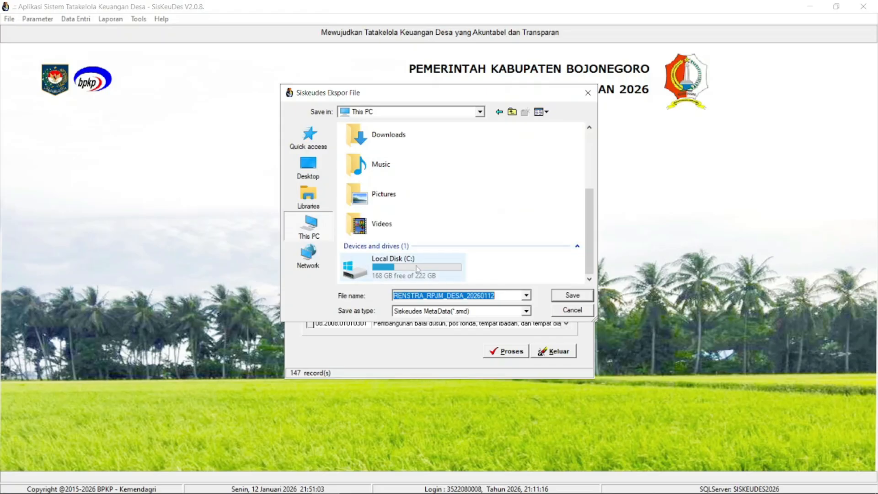
{"action": "scroll", "coordinate": [400, 233], "scroll_direction": "up", "scroll_amount": 3}
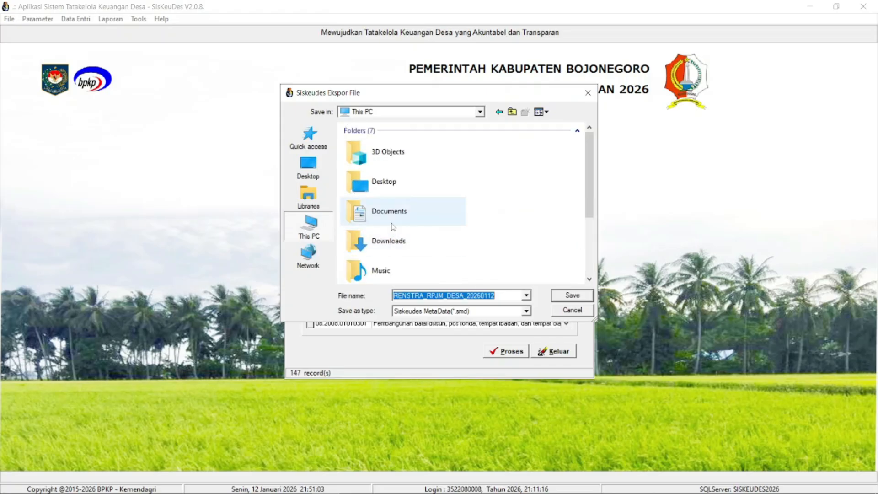
{"action": "double_click", "coordinate": [392, 225]}
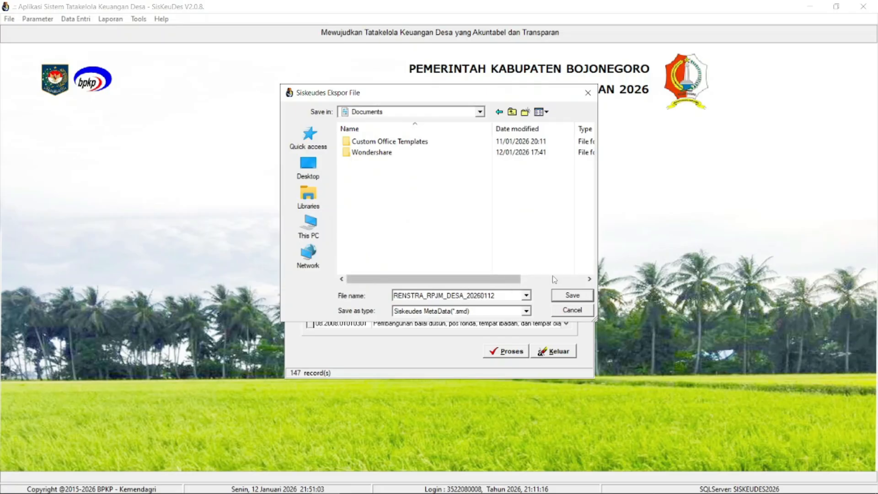
{"action": "left_click", "coordinate": [572, 296]}
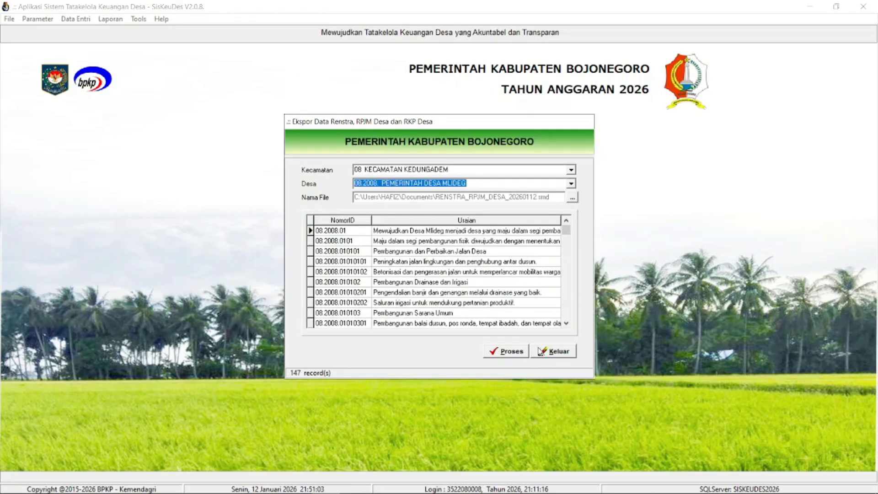
{"action": "left_click", "coordinate": [524, 352]}
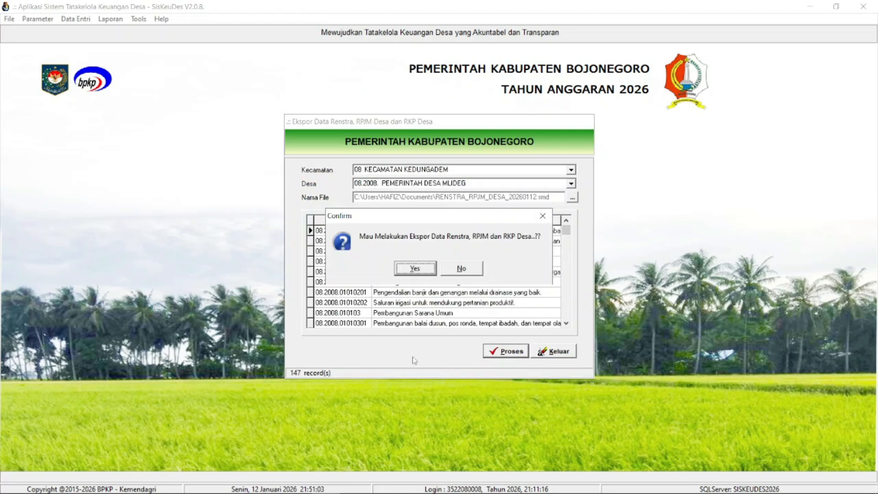
{"action": "left_click", "coordinate": [418, 270]}
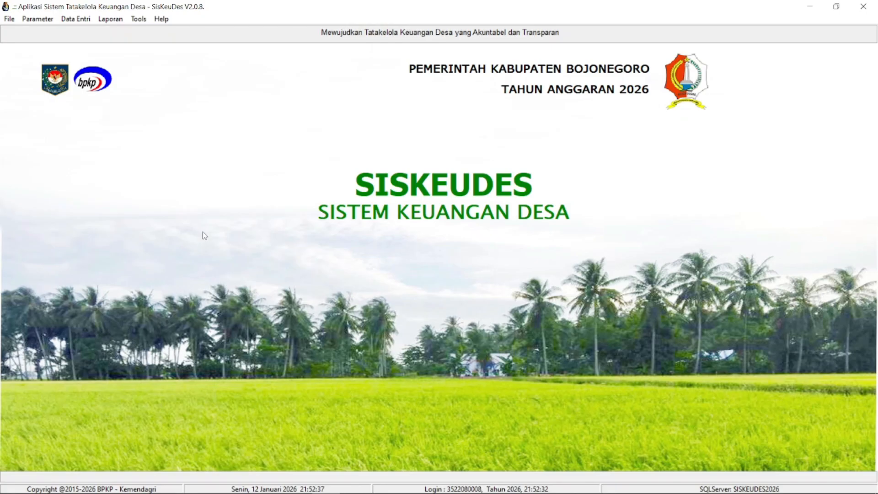
- Switch back to SisKeuDes, check the Data Umum Desa form again, and close it
{"action": "left_click", "coordinate": [202, 239]}
{"action": "left_click", "coordinate": [74, 21]}
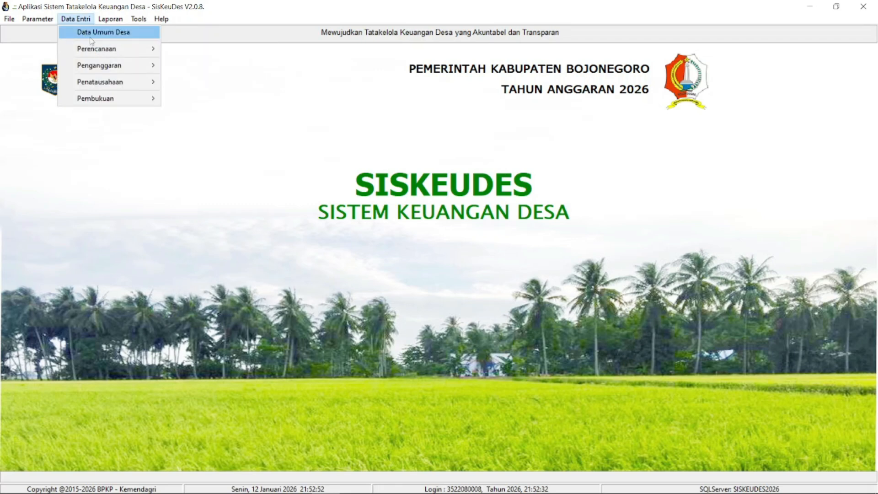
{"action": "left_click", "coordinate": [92, 33]}
{"action": "left_click", "coordinate": [274, 170]}
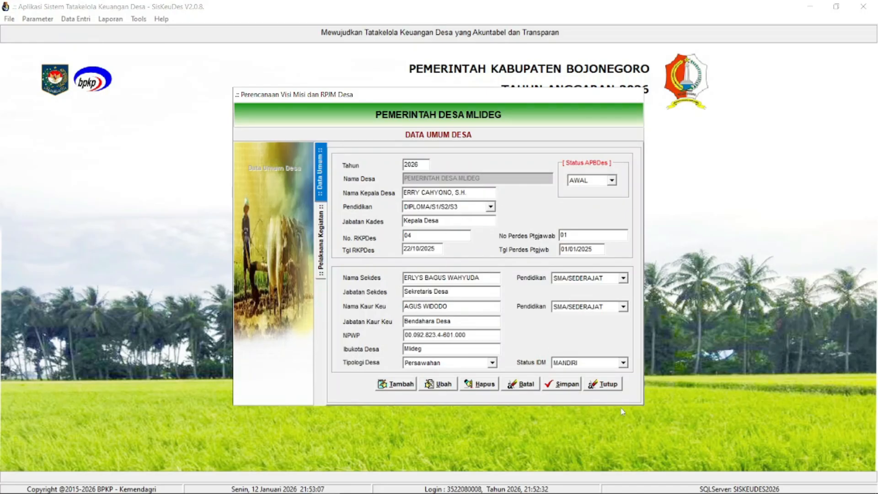
{"action": "left_click", "coordinate": [609, 386]}
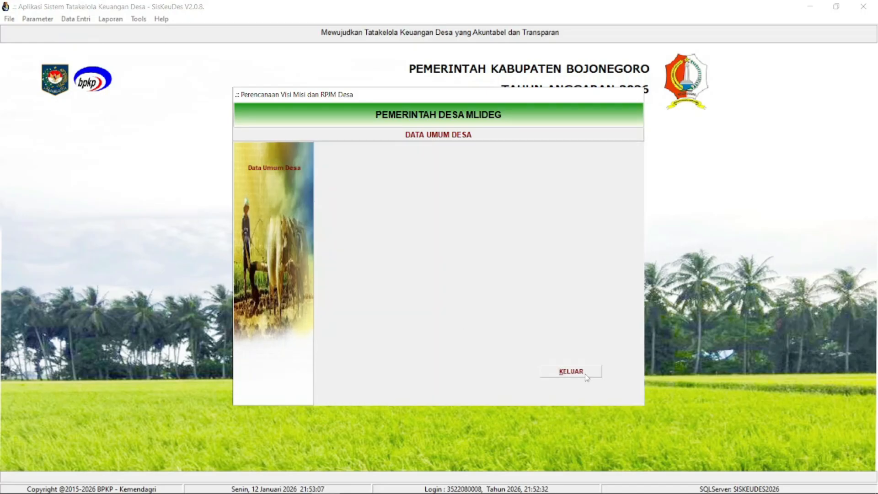
{"action": "left_click", "coordinate": [75, 18]}
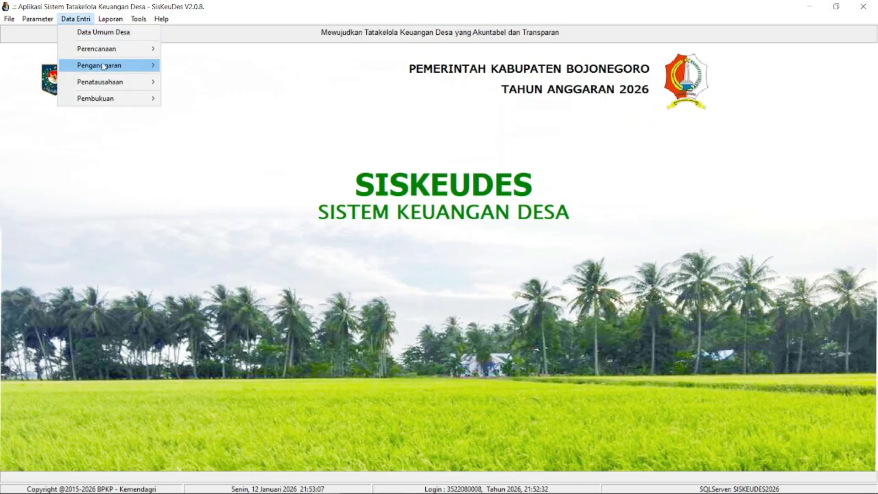
{"action": "mouse_move", "coordinate": [108, 57]}
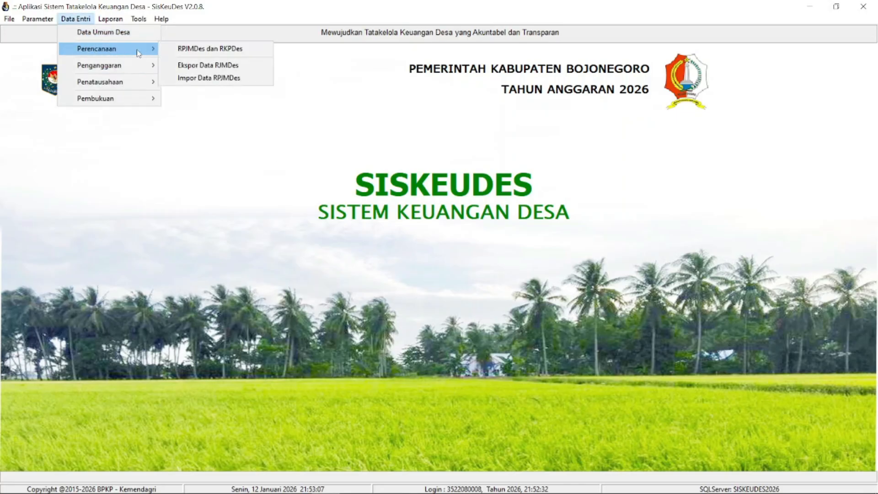
{"action": "left_click", "coordinate": [121, 187]}
- Open the RPJMDes data import for Kecamatan Kedungadem and select 08.2008. PEMERINTAH DESA MLIDEG as the village
{"action": "left_click", "coordinate": [75, 20]}
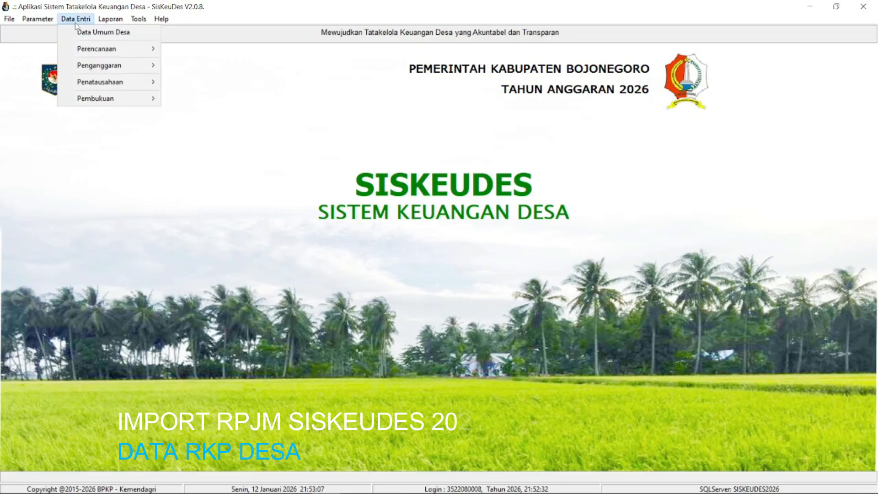
{"action": "mouse_move", "coordinate": [90, 50]}
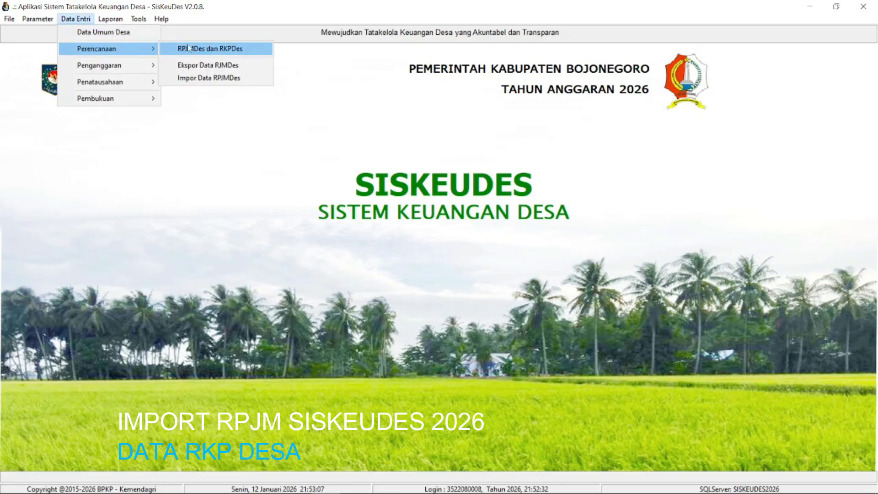
{"action": "left_click", "coordinate": [217, 78]}
{"action": "left_click", "coordinate": [568, 173]}
{"action": "left_click", "coordinate": [567, 185]}
{"action": "left_click", "coordinate": [567, 187]}
{"action": "left_click", "coordinate": [566, 197]}
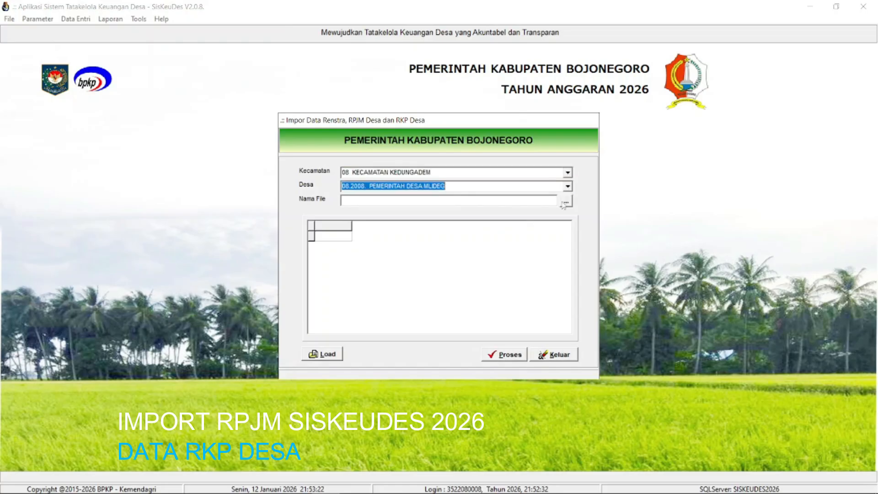
- Browse the Documents folder for an .smd import file, cancel the file selection, and close the import form
{"action": "left_click", "coordinate": [566, 202]}
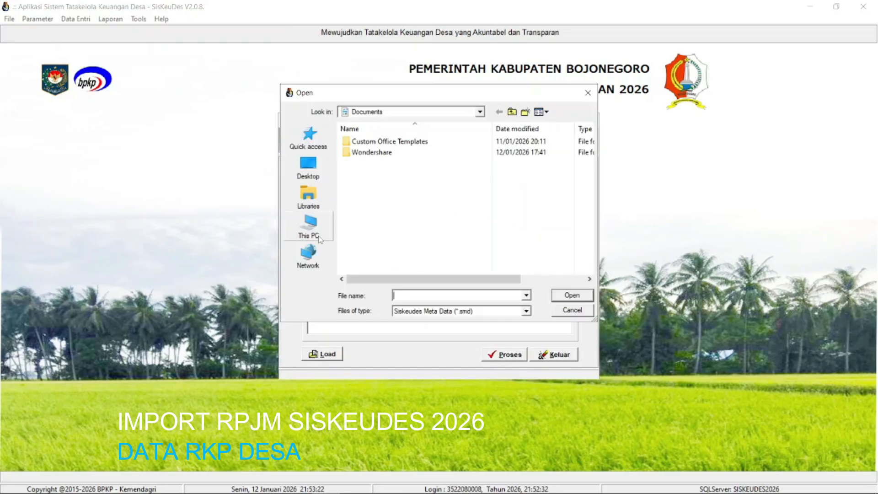
{"action": "left_click", "coordinate": [309, 226]}
{"action": "scroll", "coordinate": [432, 228], "scroll_direction": "up", "scroll_amount": 5}
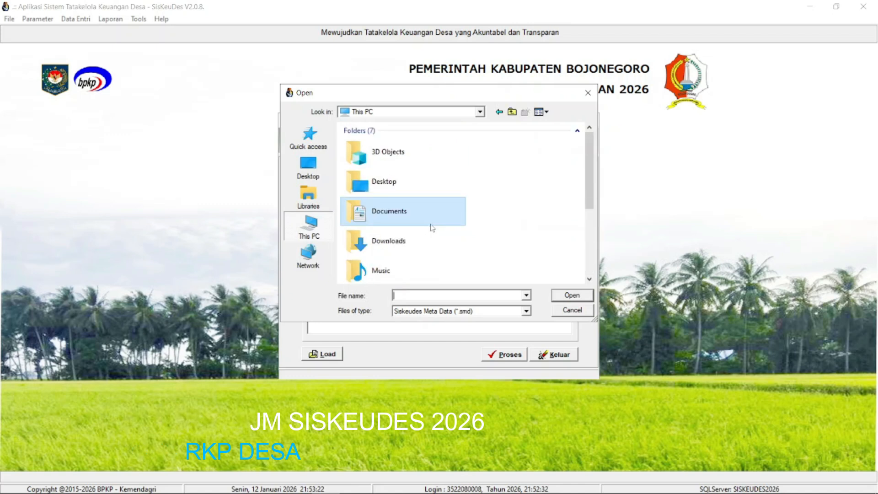
{"action": "double_click", "coordinate": [413, 212]}
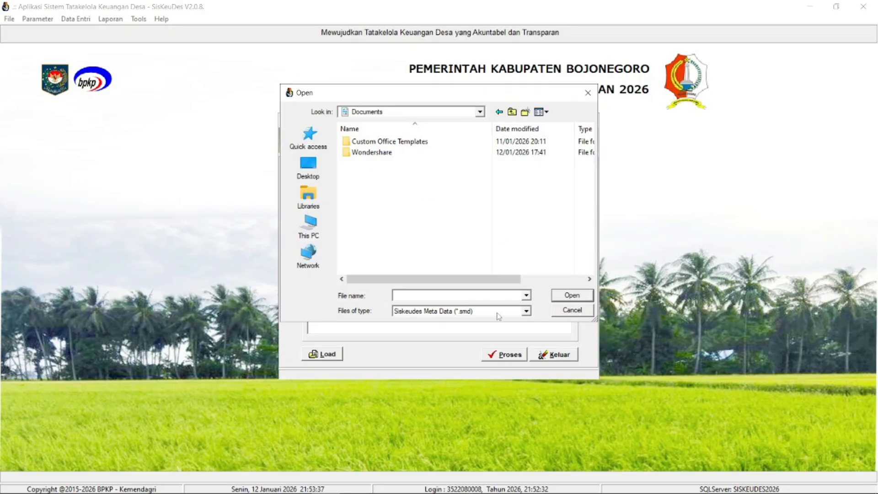
{"action": "left_click", "coordinate": [378, 156]}
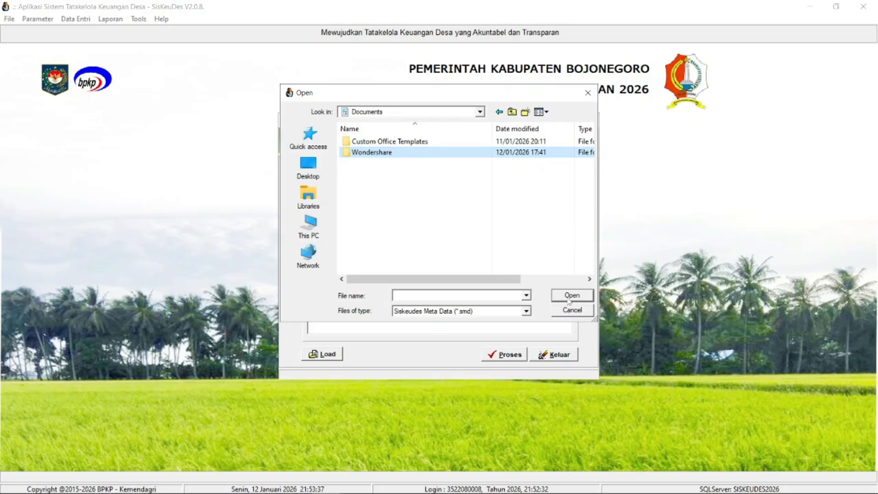
{"action": "left_click", "coordinate": [565, 314]}
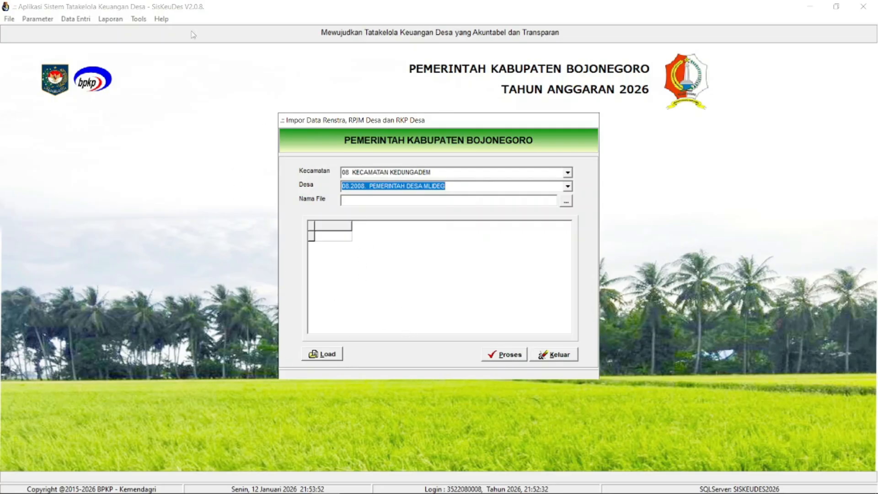
{"action": "left_click", "coordinate": [567, 357]}
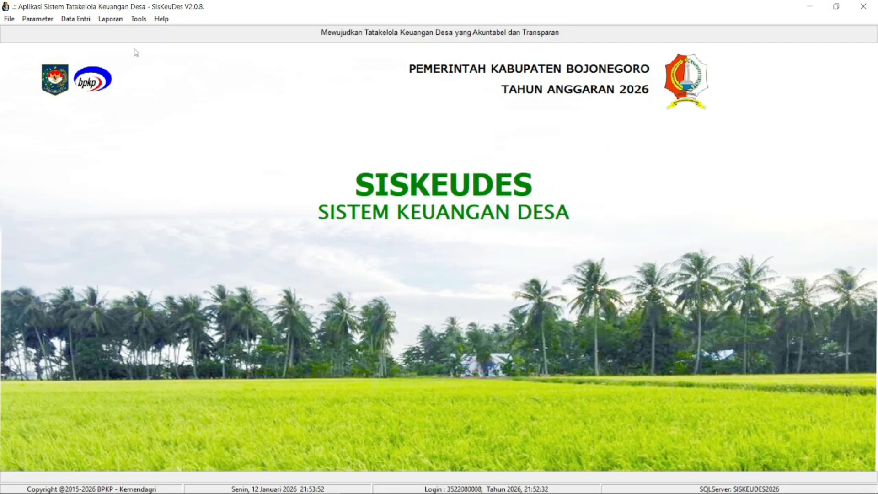
- Open the village Visi Misi data, review the Visi, Misi, Tujuan and Sasaran records, and close the form
{"action": "left_click", "coordinate": [83, 22]}
{"action": "mouse_move", "coordinate": [97, 53]}
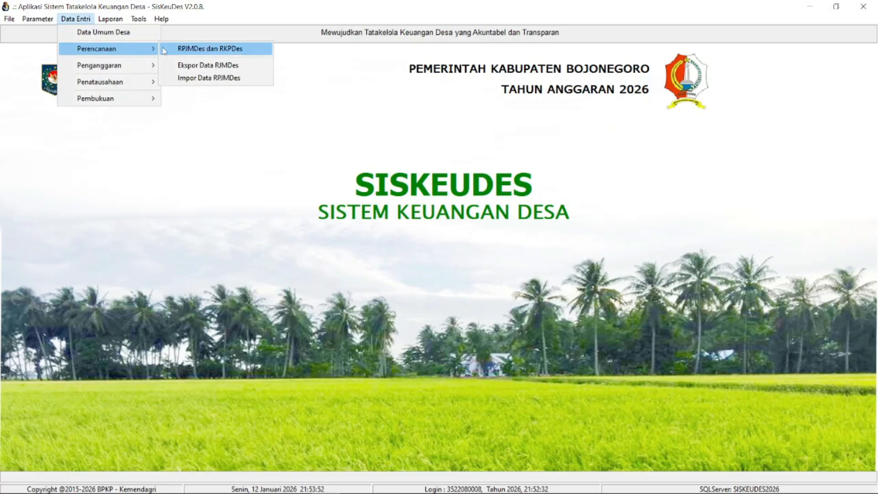
{"action": "left_click", "coordinate": [167, 49]}
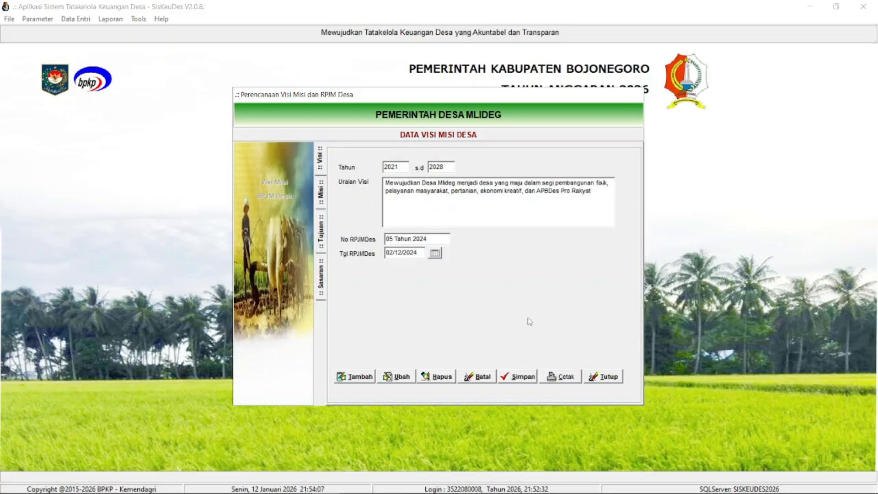
{"action": "left_click_drag", "start_coordinate": [610, 96], "coordinate": [608, 129]}
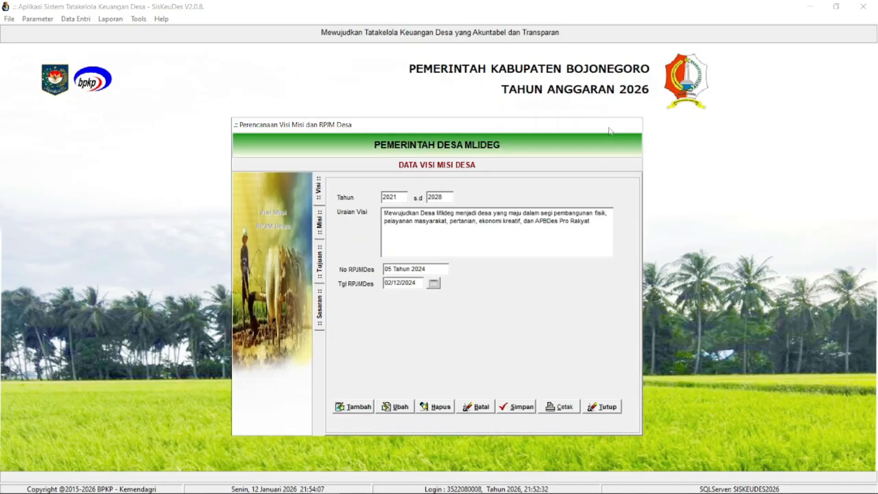
{"action": "left_click", "coordinate": [322, 190]}
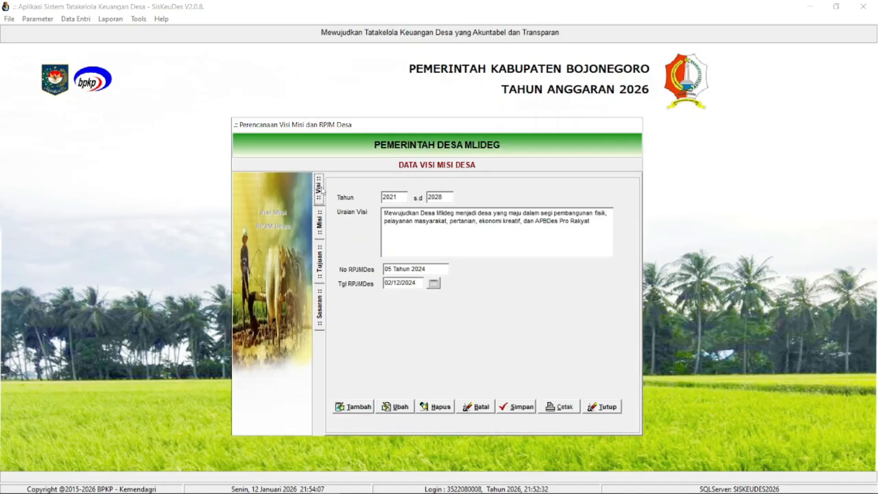
{"action": "left_click", "coordinate": [323, 220]}
{"action": "left_click", "coordinate": [401, 222]}
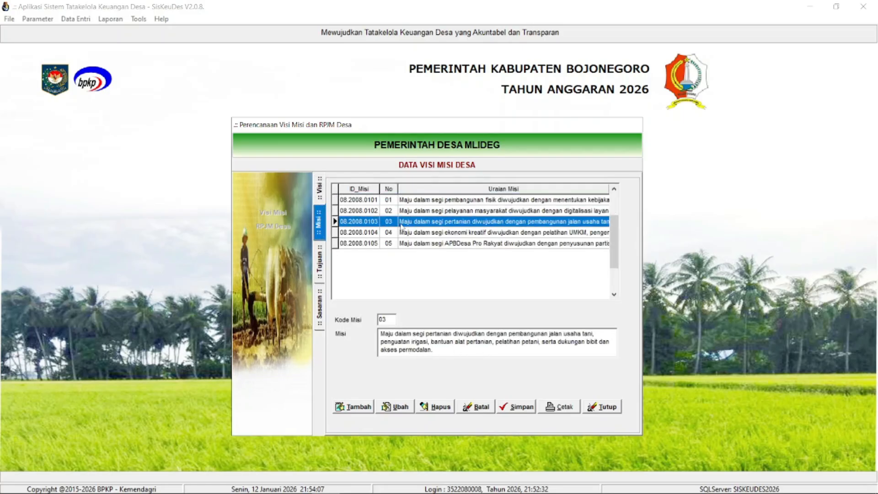
{"action": "left_click", "coordinate": [322, 258]}
{"action": "double_click", "coordinate": [425, 229]}
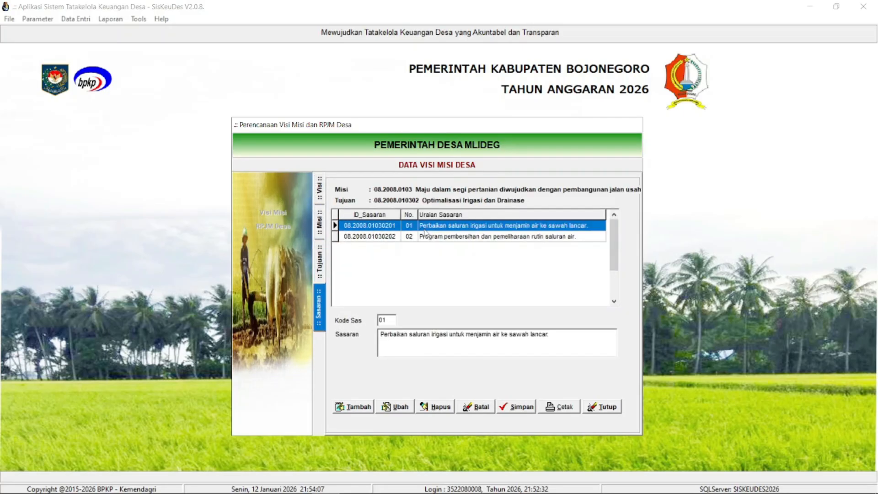
{"action": "left_click", "coordinate": [617, 409]}
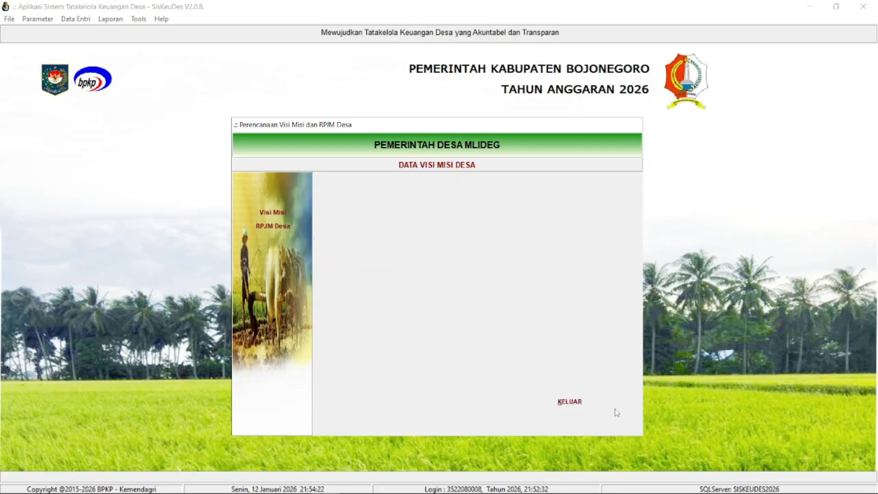
{"action": "left_click", "coordinate": [571, 403]}
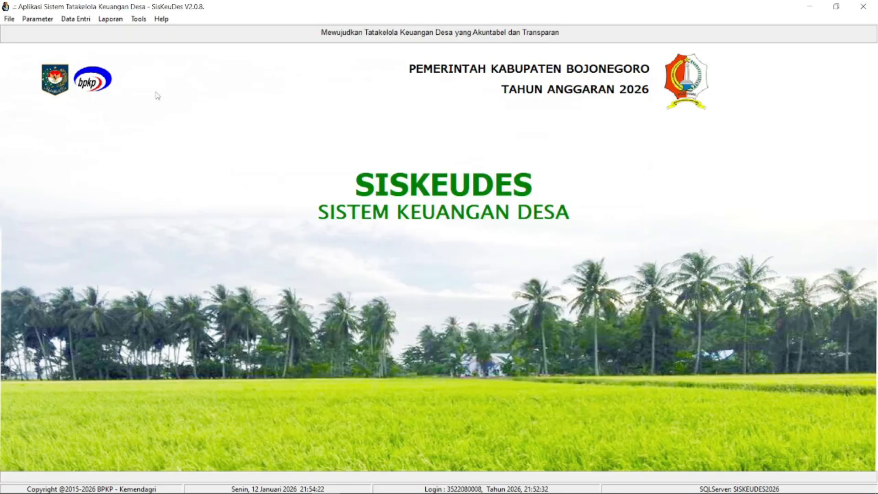
- Open the RPJM Desa activity plan and show the indicative funds of Peningkatan Kapasitas Bagi Aparatur Pemerintah Desa
{"action": "left_click", "coordinate": [75, 19]}
{"action": "mouse_move", "coordinate": [92, 49]}
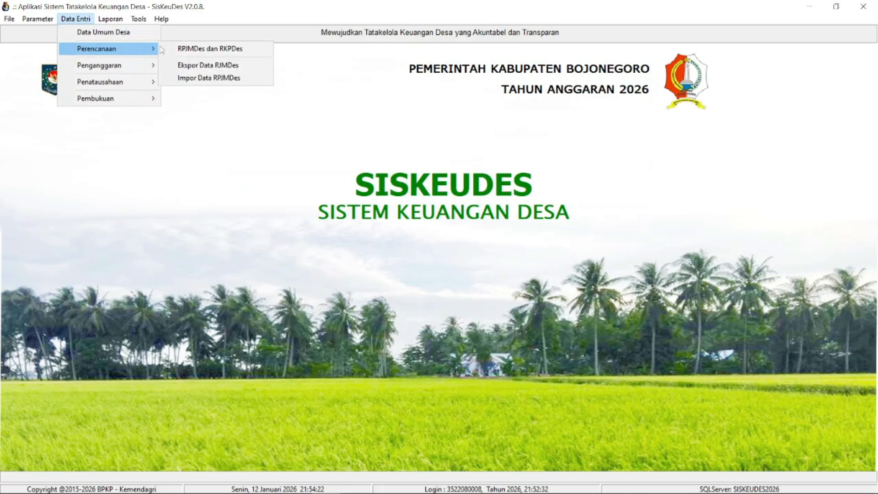
{"action": "left_click", "coordinate": [180, 49]}
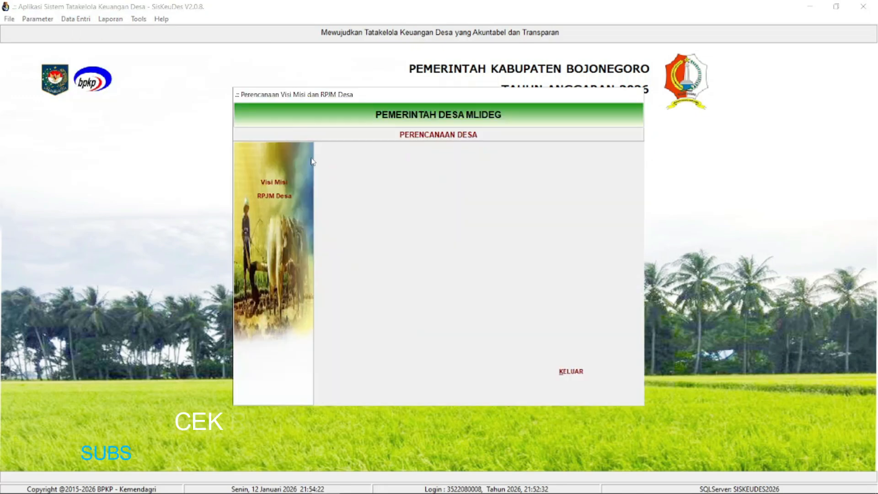
{"action": "left_click", "coordinate": [411, 201]}
{"action": "double_click", "coordinate": [412, 201]}
{"action": "double_click", "coordinate": [409, 191]}
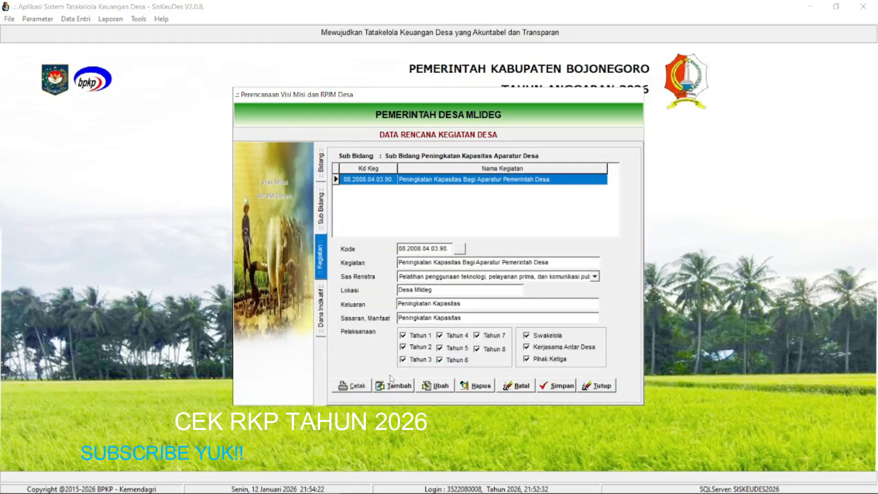
{"action": "double_click", "coordinate": [389, 184]}
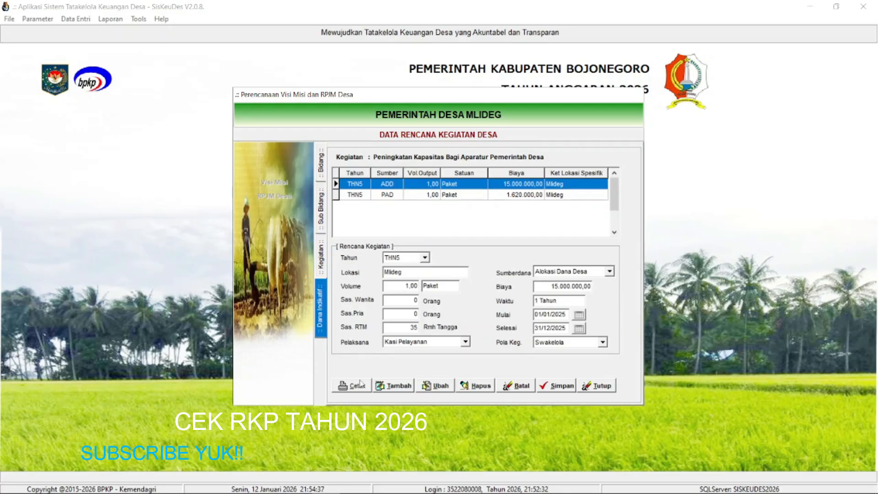
- Choose THN6 as the year in the activity's indicative funds and request the printout
{"action": "left_click", "coordinate": [425, 257]}
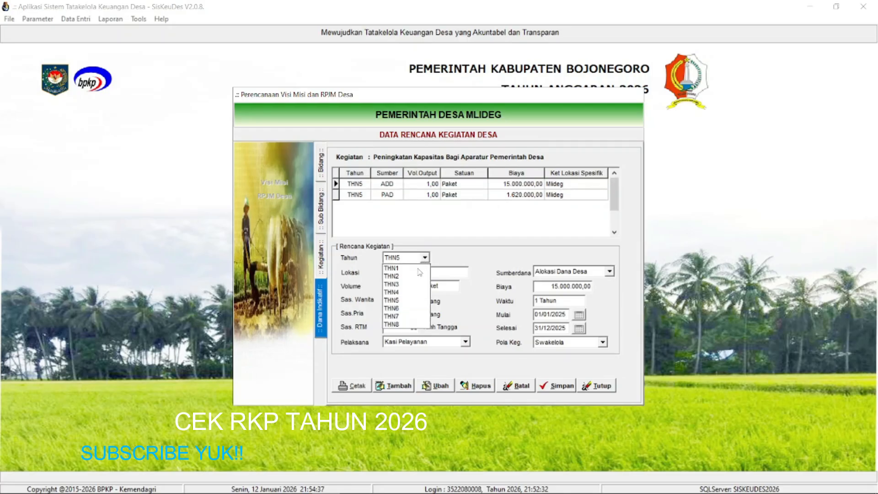
{"action": "left_click", "coordinate": [406, 310]}
{"action": "left_click", "coordinate": [346, 387]}
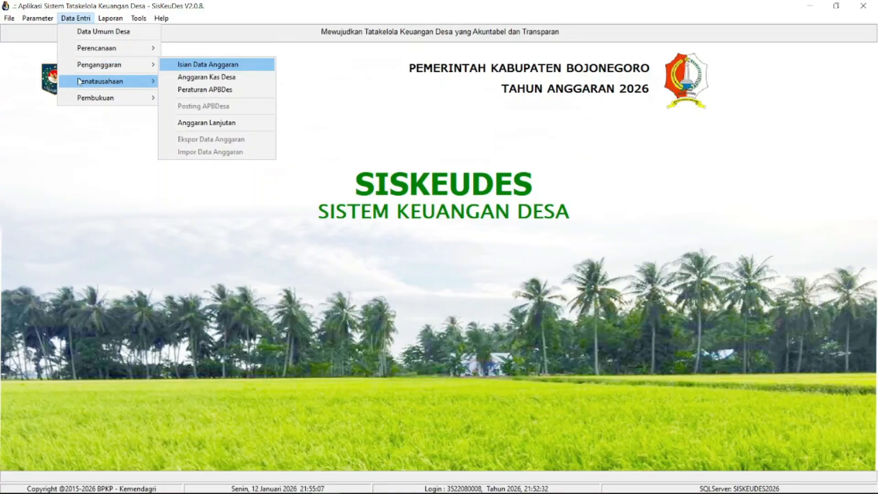
- Open the budget data entry, review the activities under sub-bidang 08.2008.01.01, and close the form
{"action": "left_click", "coordinate": [173, 67]}
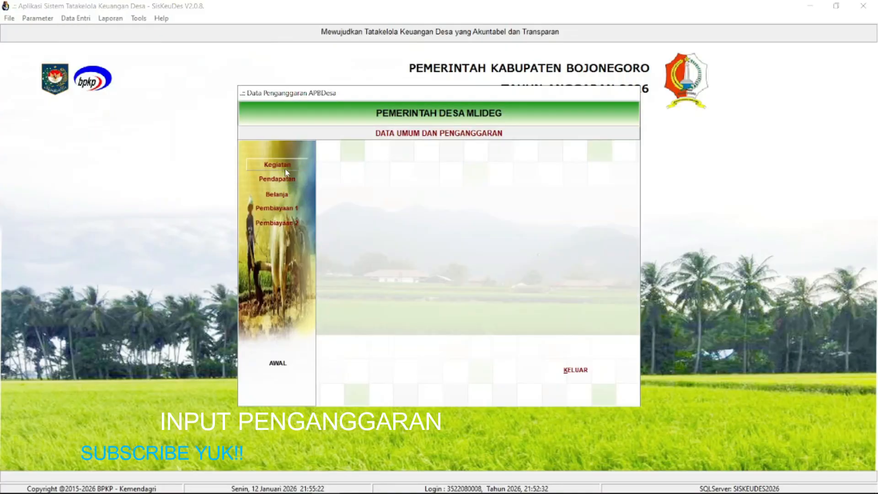
{"action": "double_click", "coordinate": [428, 172]}
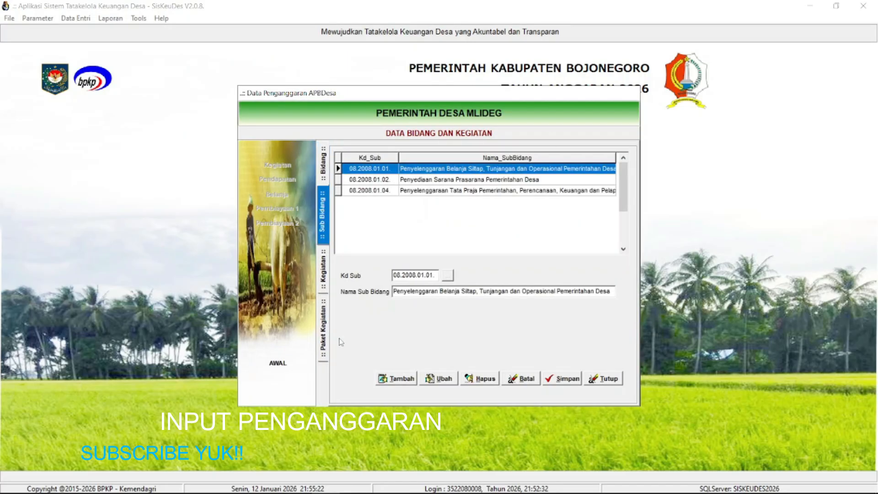
{"action": "double_click", "coordinate": [414, 170]}
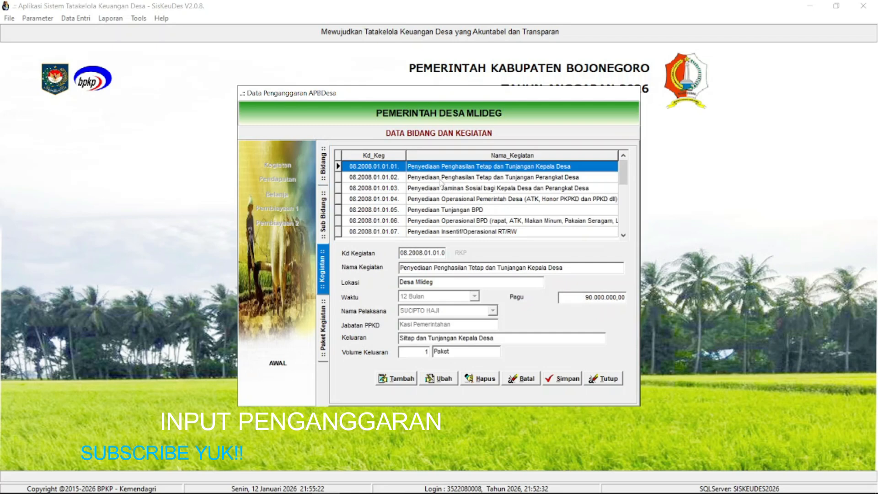
{"action": "left_click", "coordinate": [591, 379]}
{"action": "left_click", "coordinate": [577, 374]}
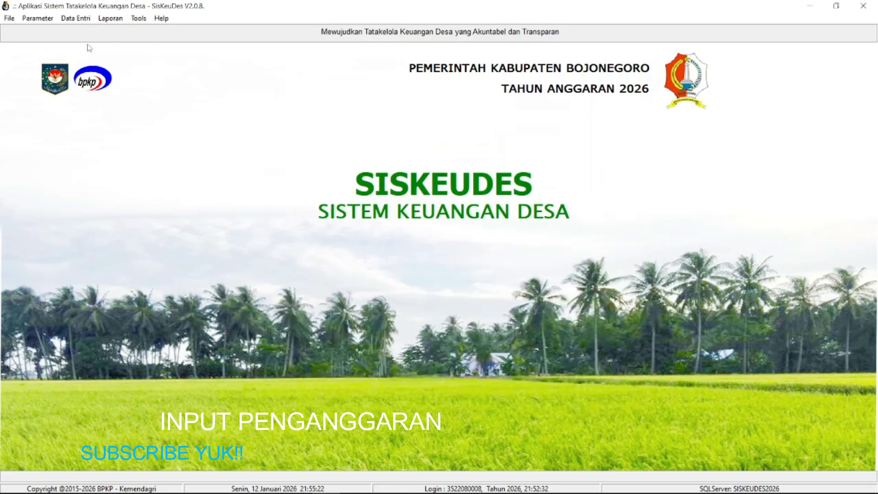
- Open the village wealth opening balances (Saldo Awal Kekayaan Desa) and inspect the account entries down to Tanah Penggunaan Lainnya
{"action": "left_click", "coordinate": [74, 18]}
{"action": "mouse_move", "coordinate": [97, 100]}
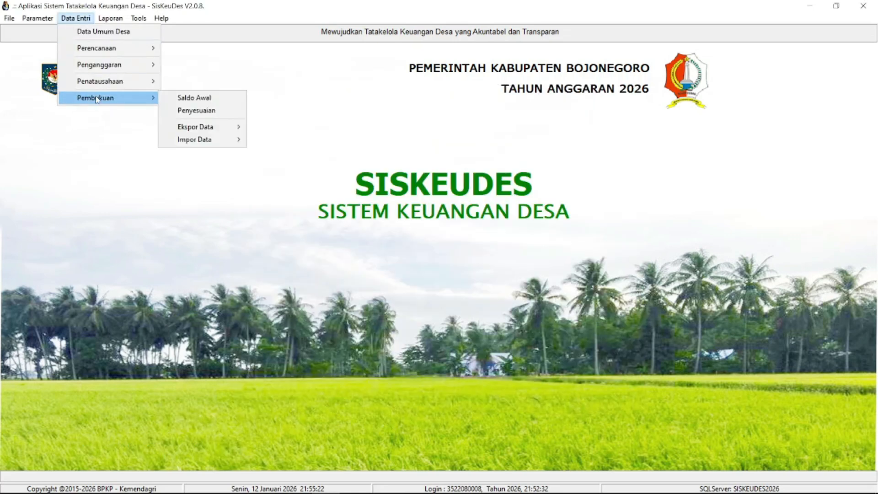
{"action": "left_click", "coordinate": [170, 97]}
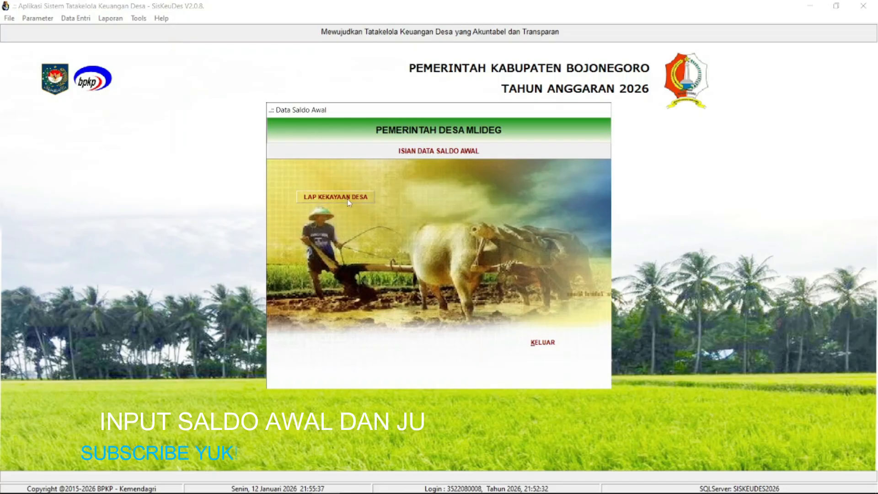
{"action": "left_click", "coordinate": [381, 185]}
{"action": "left_click", "coordinate": [387, 214]}
{"action": "left_click", "coordinate": [398, 237]}
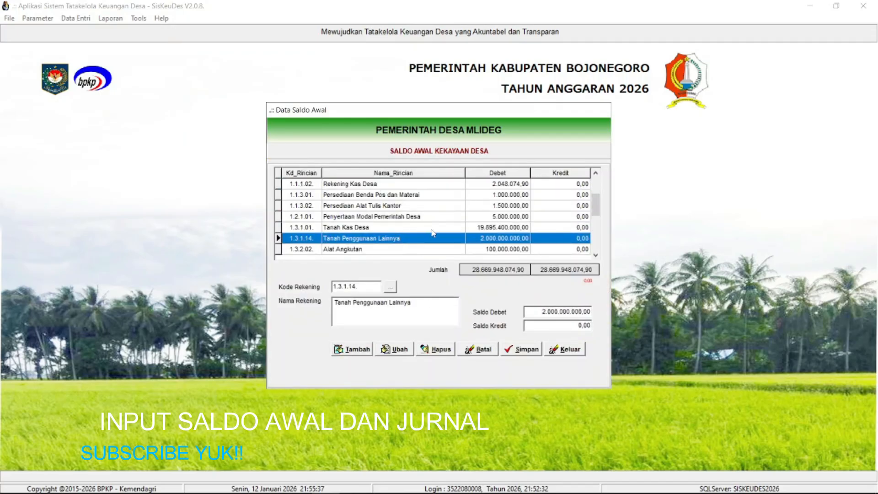
- Examine the opening balance accounts from Rekening Kas Desa through the end of the list at Ekuitas SAL
{"action": "scroll", "coordinate": [378, 207], "scroll_direction": "down", "scroll_amount": 2}
{"action": "left_click", "coordinate": [384, 187]}
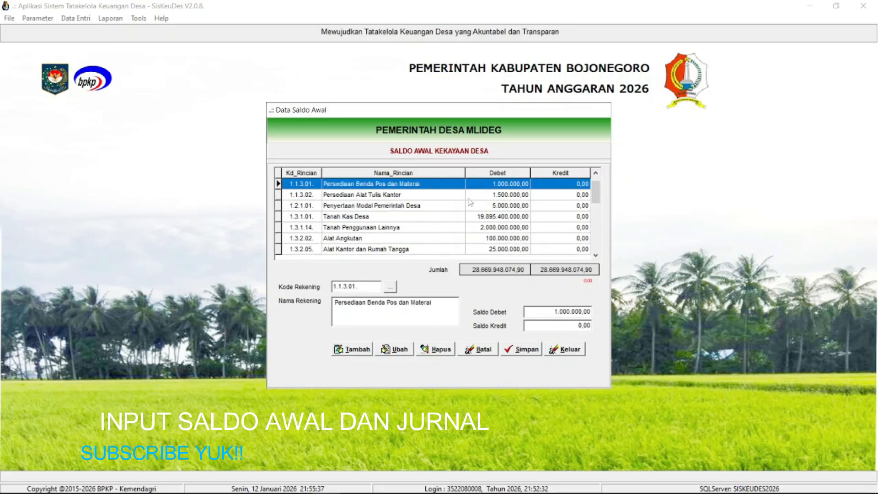
{"action": "left_click", "coordinate": [596, 173]}
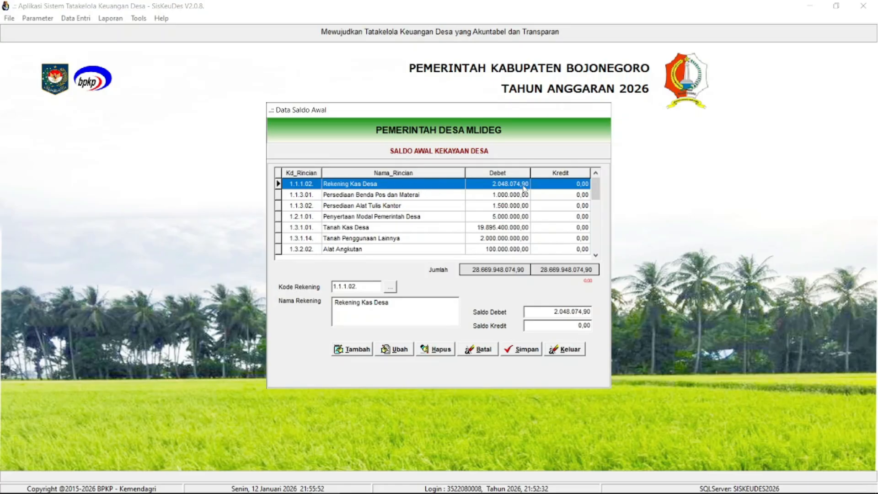
{"action": "left_click", "coordinate": [447, 195]}
{"action": "left_click", "coordinate": [447, 220]}
{"action": "left_click", "coordinate": [458, 239]}
{"action": "left_click", "coordinate": [421, 227]}
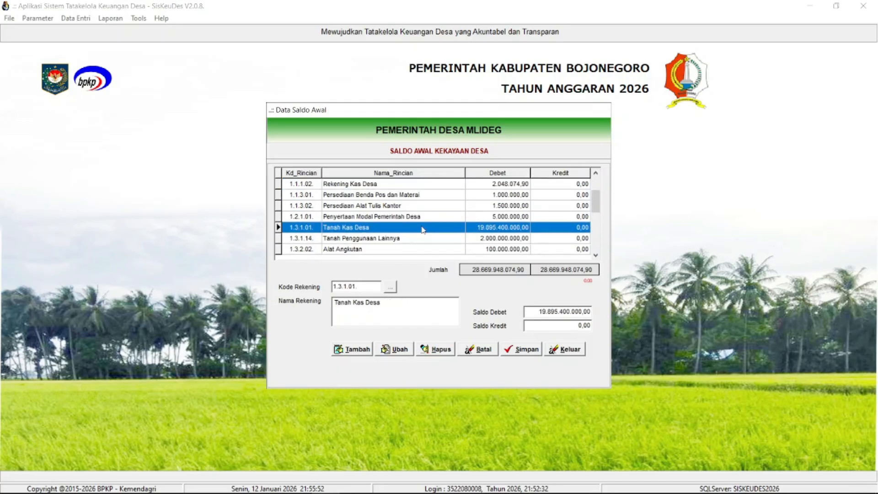
{"action": "left_click_drag", "start_coordinate": [596, 201], "coordinate": [597, 253]}
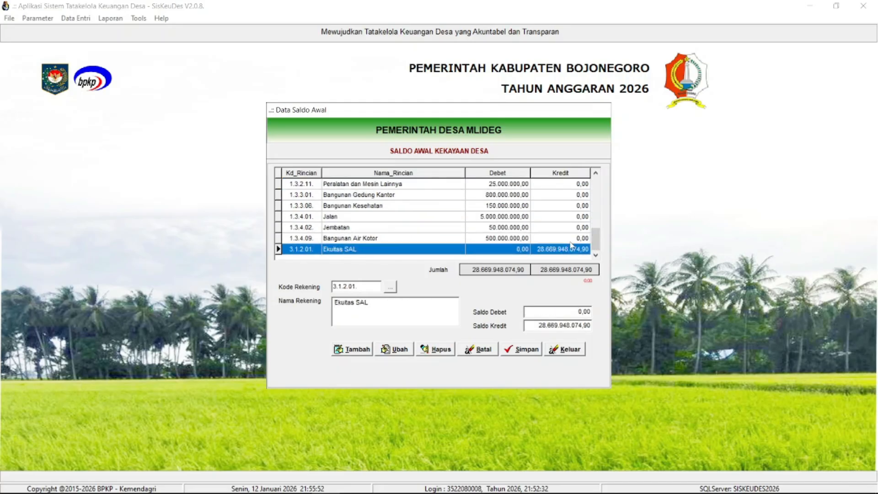
- Inspect the opening balance entries for Jalan, Jembatan, Bangunan Air Kotor and Ekuitas SAL, and leave the opening balance form
{"action": "left_click", "coordinate": [385, 238]}
{"action": "left_click", "coordinate": [385, 228]}
{"action": "left_click", "coordinate": [387, 217]}
{"action": "left_click", "coordinate": [394, 240]}
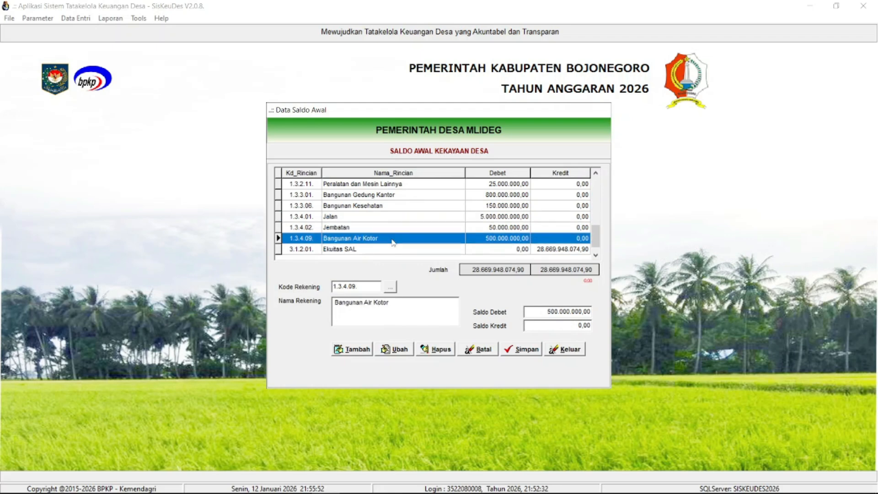
{"action": "left_click", "coordinate": [383, 249]}
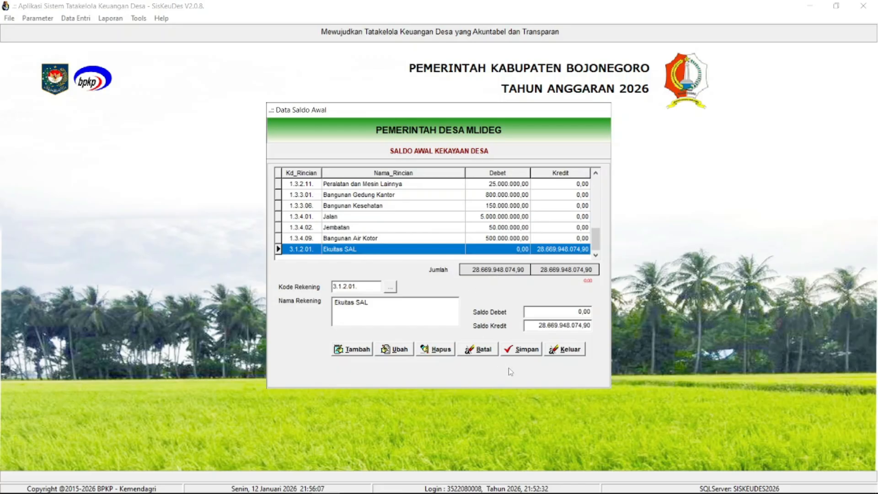
{"action": "left_click", "coordinate": [577, 352]}
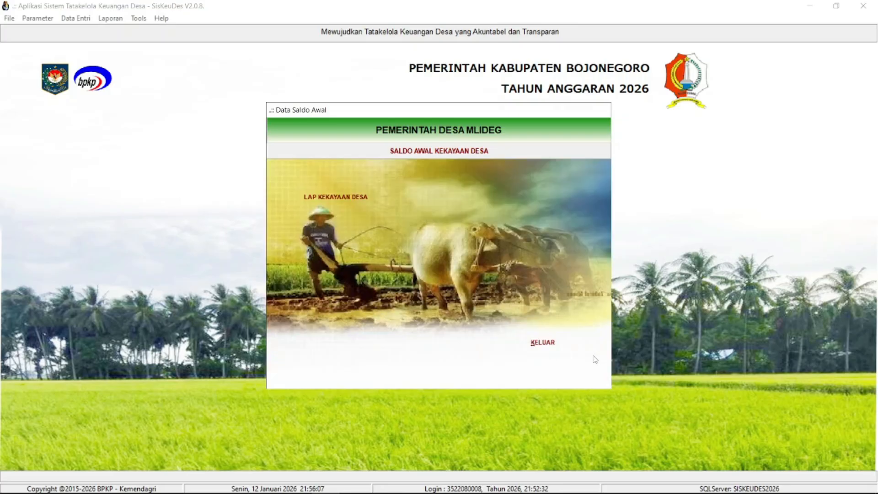
{"action": "left_click", "coordinate": [543, 344]}
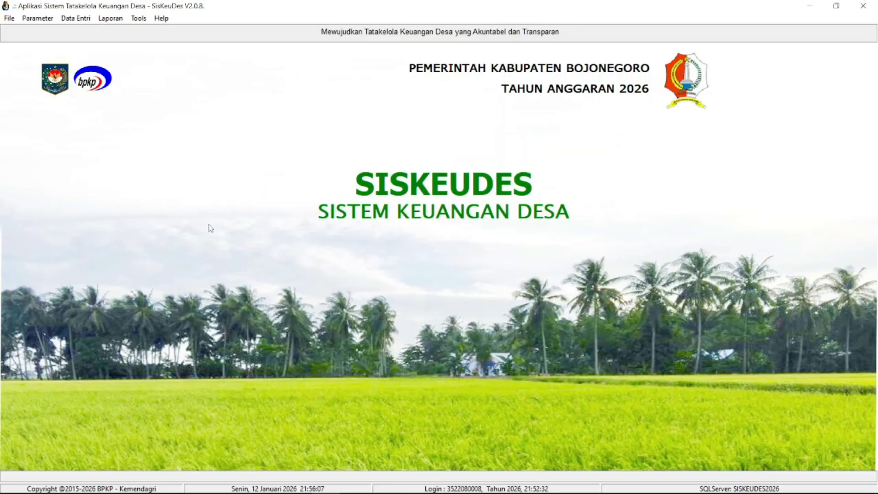
- Open the bookkeeping adjustment (Penyesuaian) data and display the village's general journal entry for Silpa Tahun Anggaran 2025
{"action": "left_click", "coordinate": [72, 18]}
{"action": "mouse_move", "coordinate": [122, 97]}
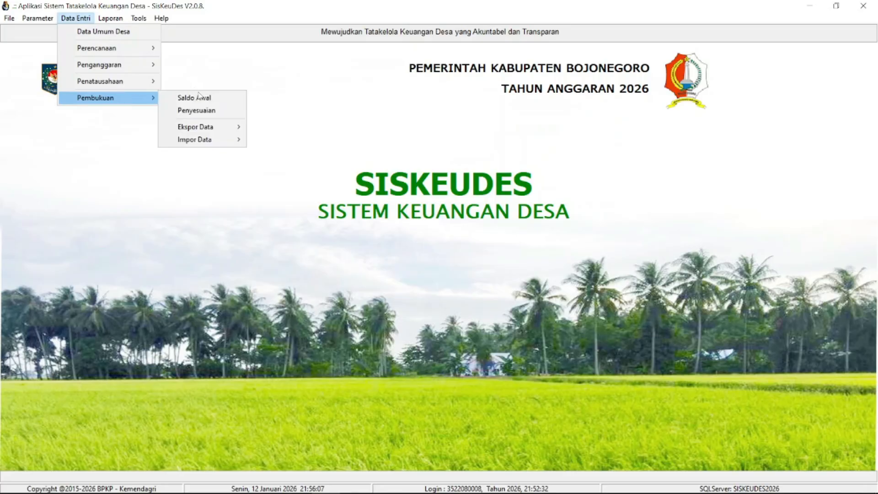
{"action": "left_click", "coordinate": [201, 109]}
{"action": "left_click", "coordinate": [296, 184]}
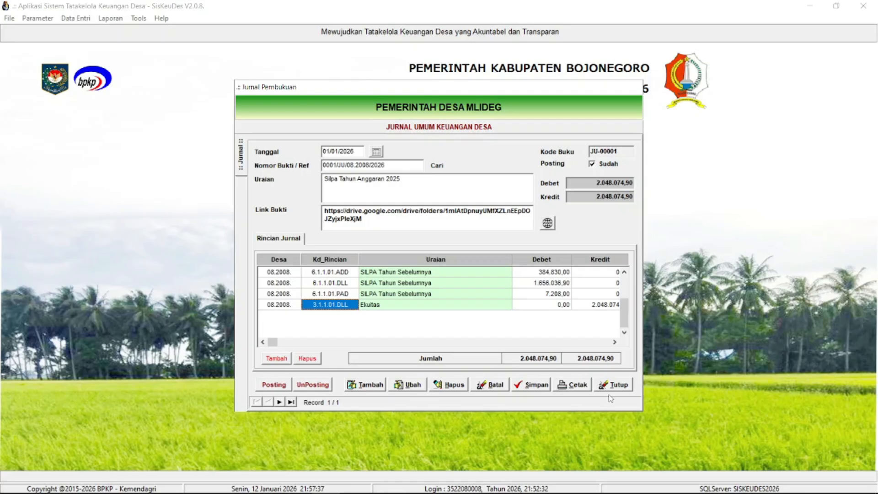
- Preview the Bukti Penjurnalan printout of the Silpa journal entry, read it through, and close the journal form
{"action": "left_click", "coordinate": [571, 389]}
{"action": "left_click", "coordinate": [416, 268]}
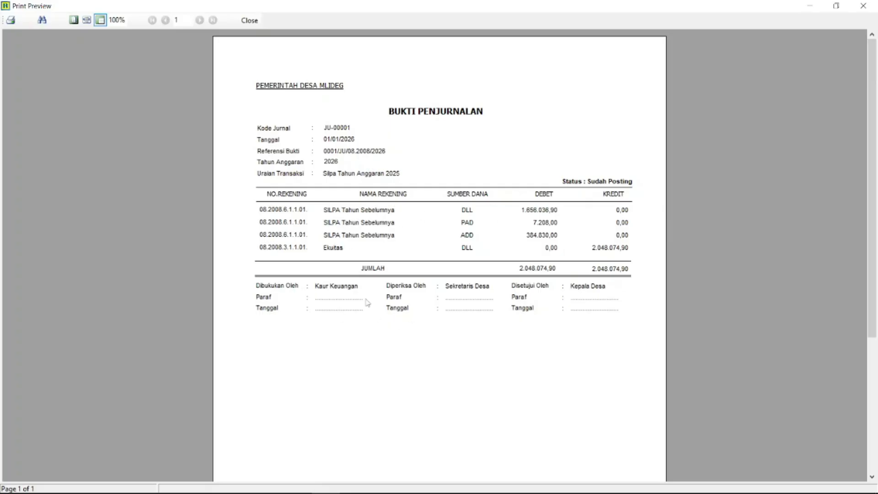
{"action": "scroll", "coordinate": [424, 180], "scroll_direction": "down", "scroll_amount": 2}
{"action": "scroll", "coordinate": [424, 180], "scroll_direction": "up", "scroll_amount": 2}
{"action": "left_click", "coordinate": [249, 20]}
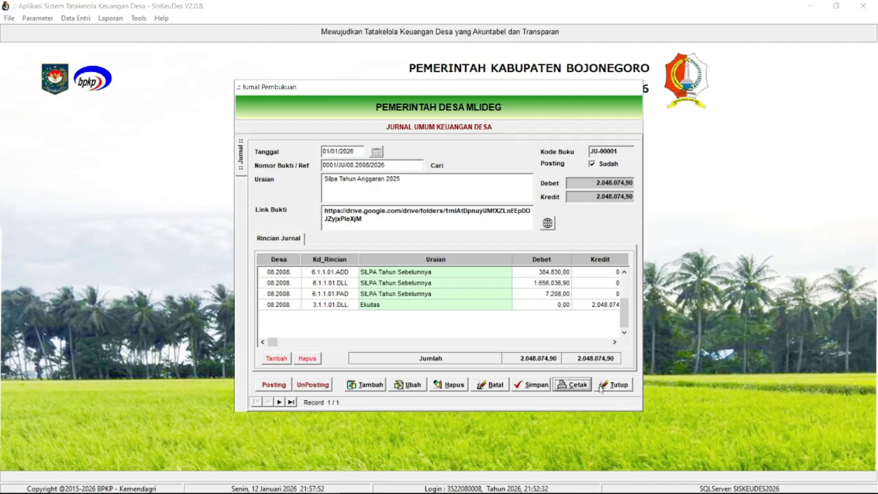
{"action": "left_click", "coordinate": [618, 387]}
{"action": "left_click", "coordinate": [576, 369]}
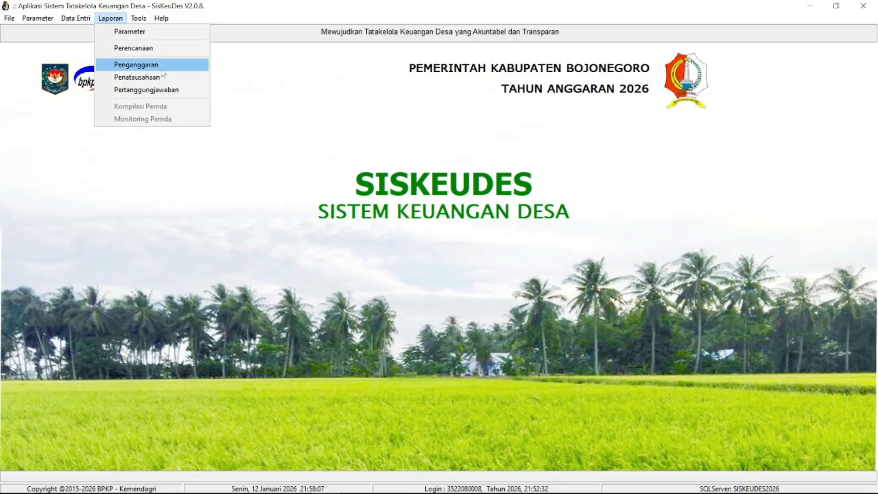
- Preview the Buku Kas Umum report for Kecamatan Kedungadem, Pemerintah Desa Mlideg, with the fund source left empty, enlarged to page width
{"action": "left_click", "coordinate": [171, 79]}
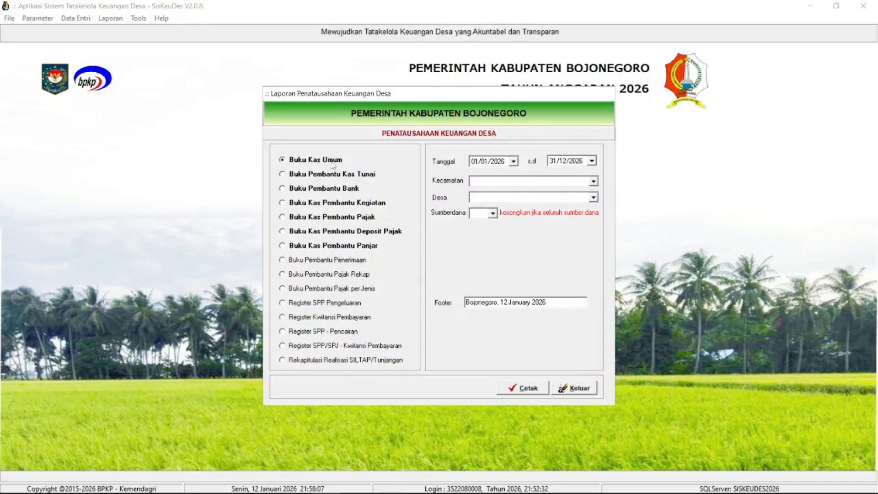
{"action": "left_click", "coordinate": [594, 181]}
{"action": "left_click", "coordinate": [587, 190]}
{"action": "left_click", "coordinate": [593, 197]}
{"action": "left_click", "coordinate": [581, 207]}
{"action": "left_click", "coordinate": [493, 213]}
{"action": "left_click", "coordinate": [493, 214]}
{"action": "left_click", "coordinate": [523, 388]}
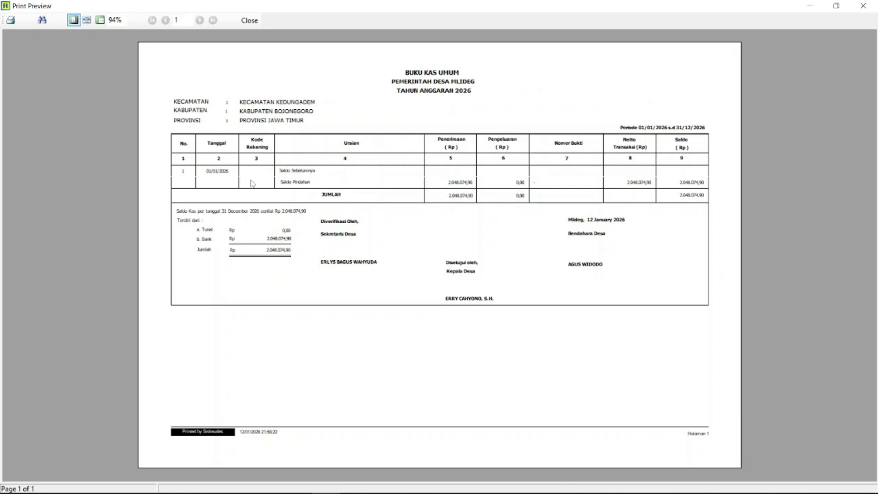
{"action": "left_click", "coordinate": [100, 19]}
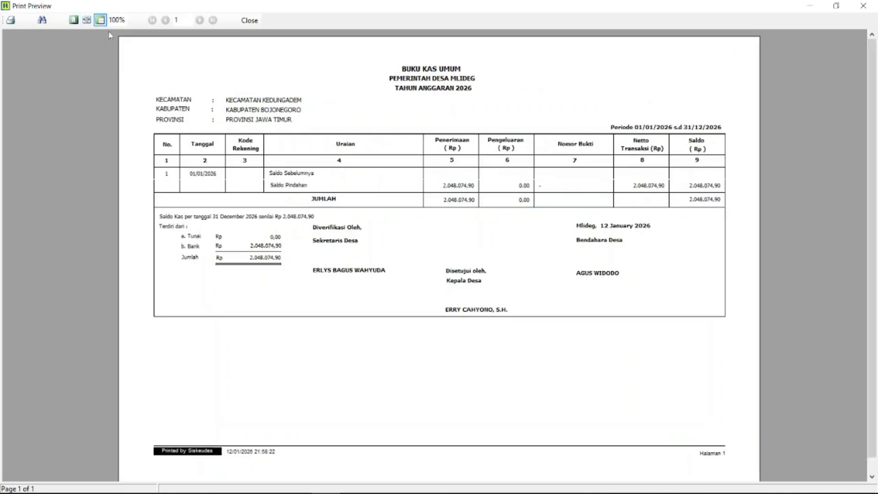
{"action": "left_click", "coordinate": [87, 19]}
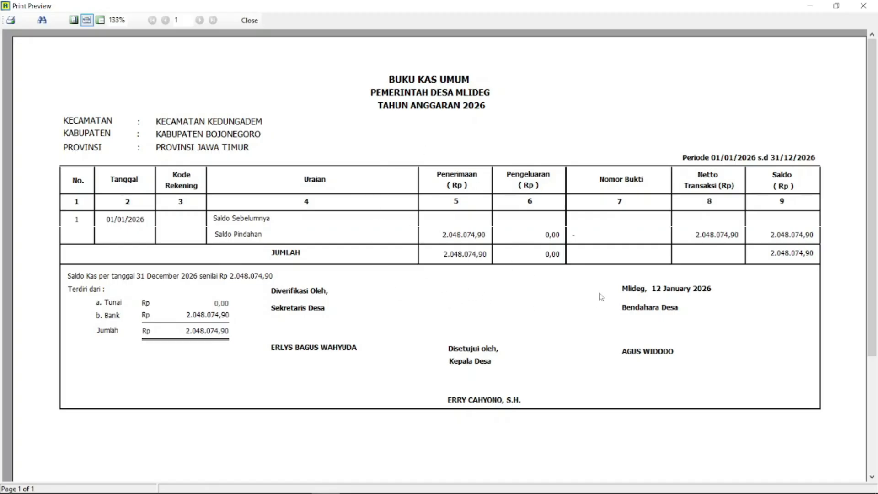
{"action": "left_click", "coordinate": [249, 20]}
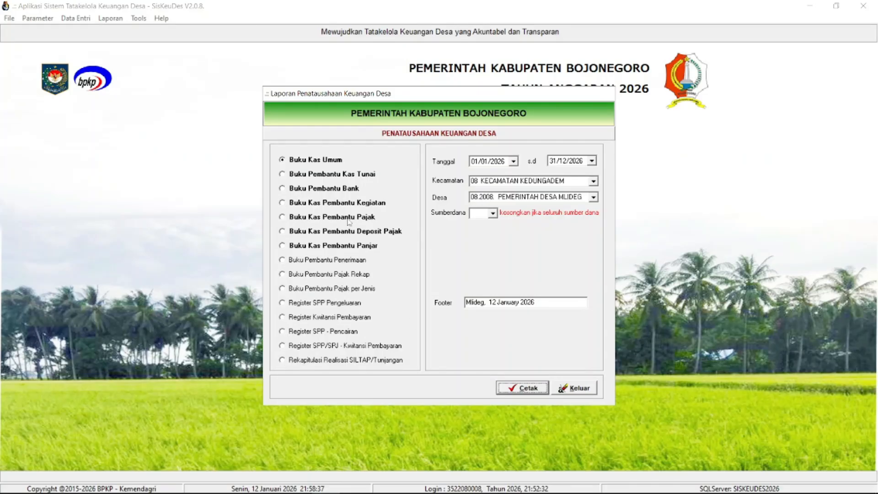
- Preview the Buku Pembantu Bank report for Desa Mlideg at page width, and exit the Penatausahaan reports
{"action": "left_click", "coordinate": [346, 190]}
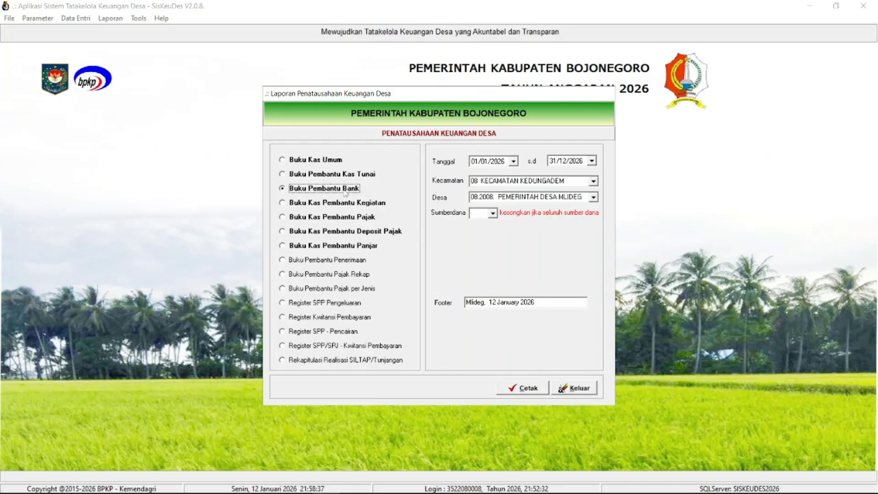
{"action": "left_click", "coordinate": [529, 389]}
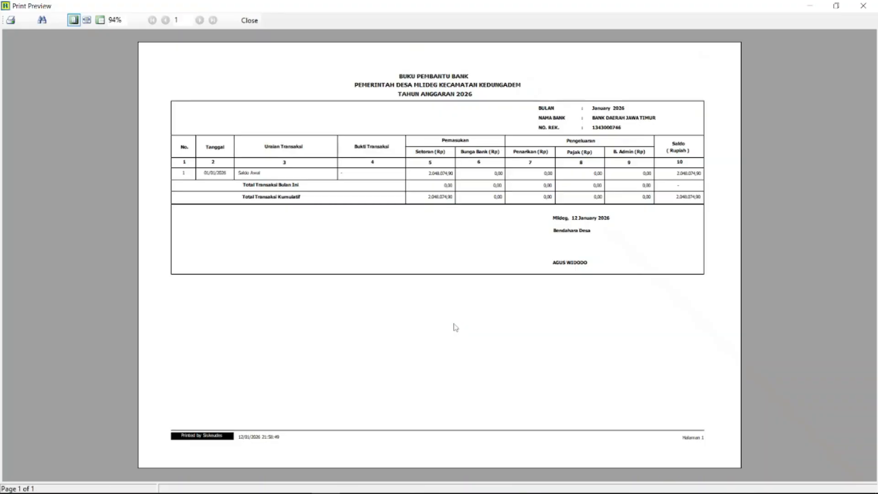
{"action": "left_click", "coordinate": [86, 20]}
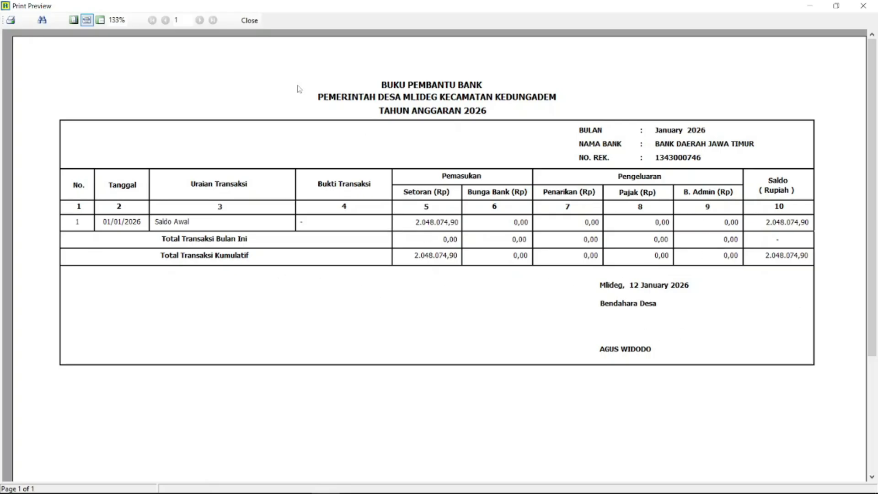
{"action": "left_click", "coordinate": [250, 20]}
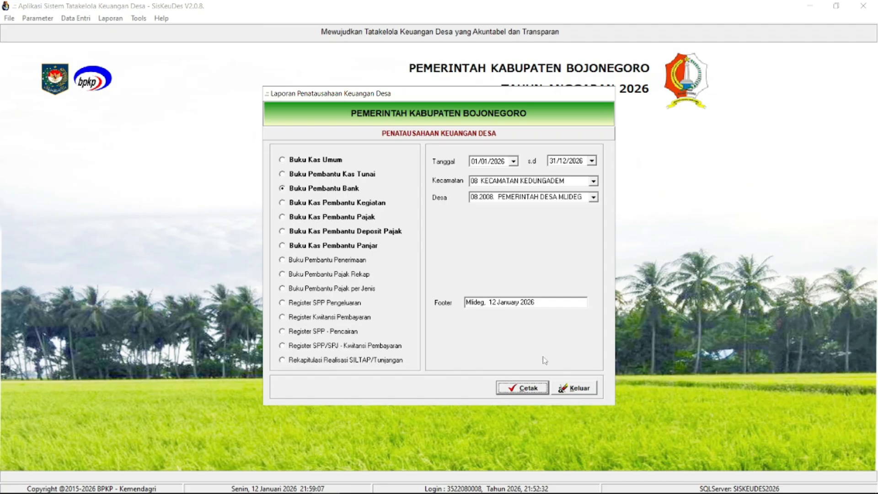
{"action": "left_click", "coordinate": [571, 390]}
- Reopen the adjustment journal to review the Silpa entry's evidence link and details, and exit the form
{"action": "left_click", "coordinate": [75, 19]}
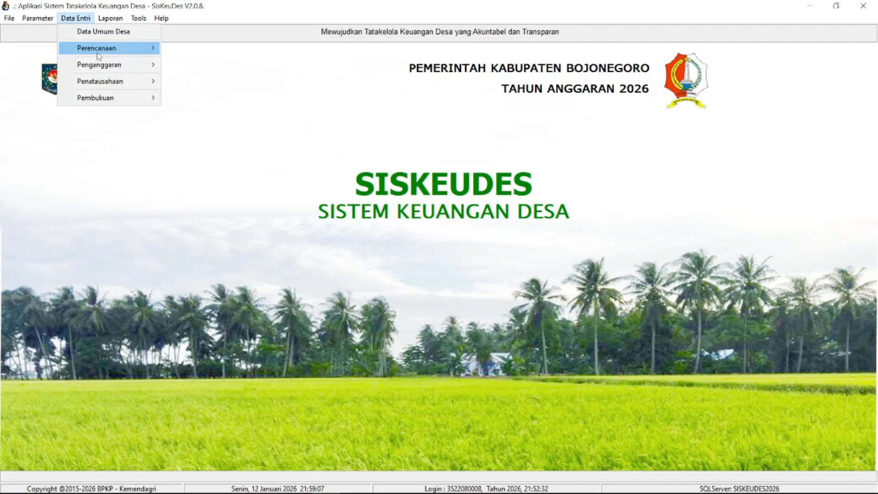
{"action": "mouse_move", "coordinate": [141, 99]}
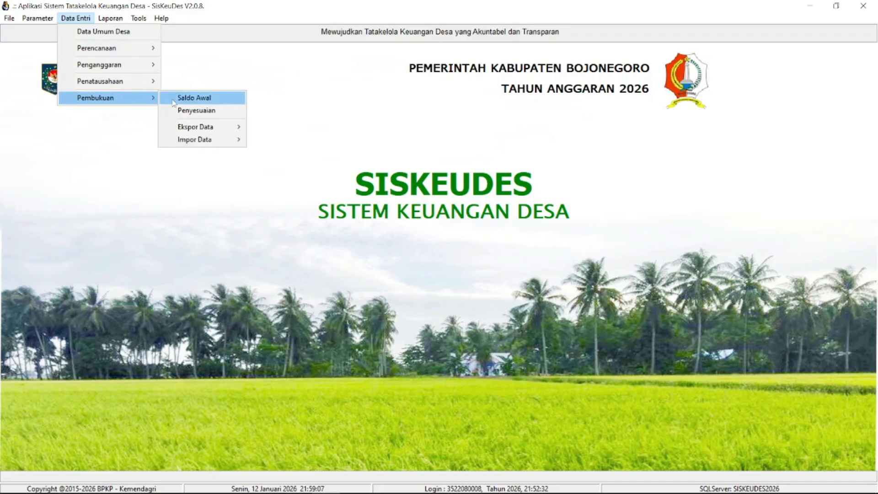
{"action": "left_click", "coordinate": [202, 112]}
{"action": "left_click", "coordinate": [331, 196]}
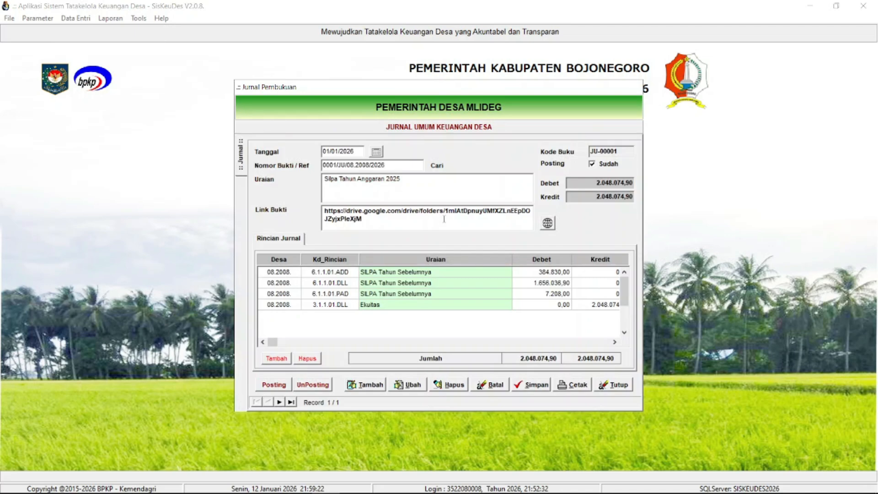
{"action": "left_click", "coordinate": [627, 386]}
{"action": "left_click", "coordinate": [543, 360]}
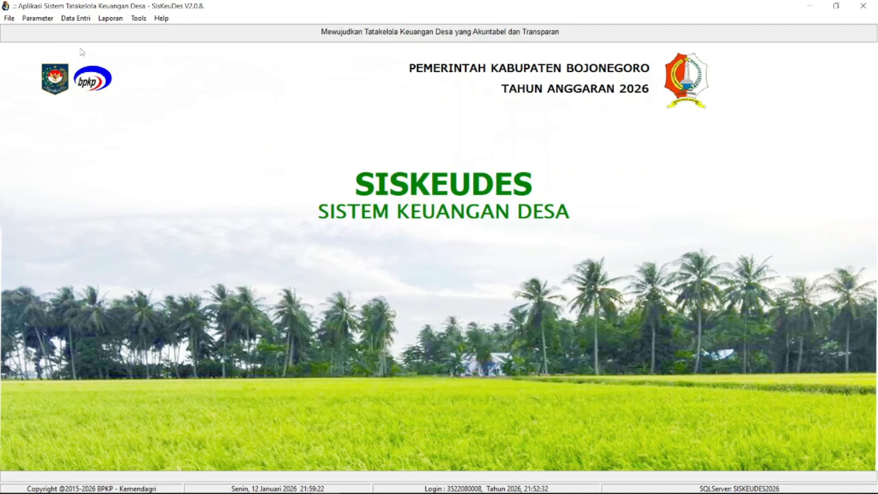
- Open the APBDesa budget activity data and display the sub-bidang list under Bidang Penyelenggaran Pemerintahan Desa
{"action": "left_click", "coordinate": [75, 19]}
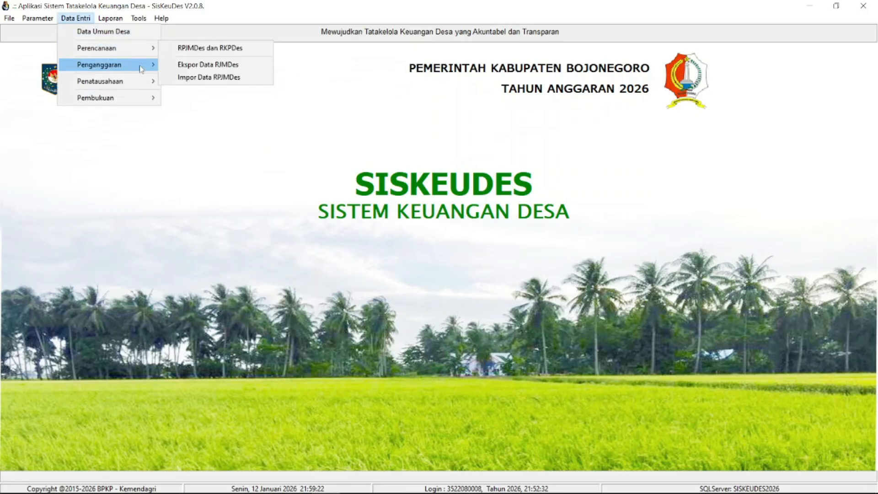
{"action": "mouse_move", "coordinate": [142, 64]}
{"action": "left_click", "coordinate": [185, 64]}
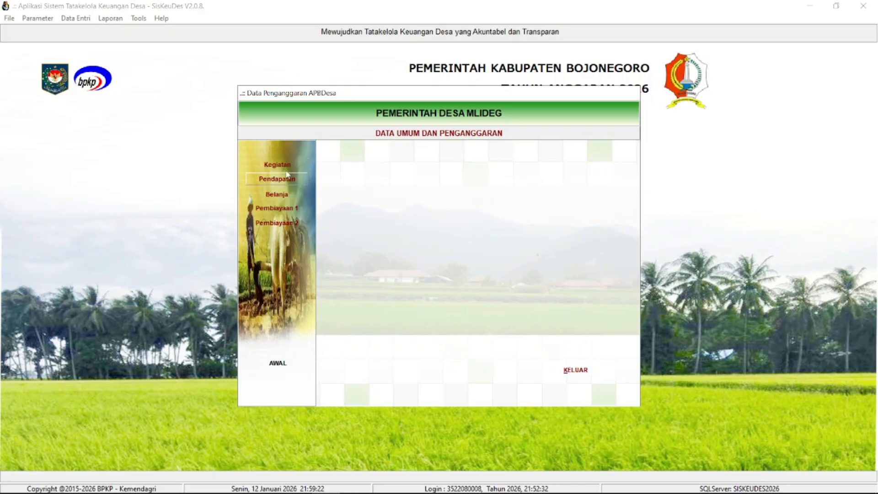
{"action": "left_click", "coordinate": [390, 170]}
{"action": "left_click", "coordinate": [403, 180]}
{"action": "left_click", "coordinate": [425, 202]}
{"action": "double_click", "coordinate": [432, 169]}
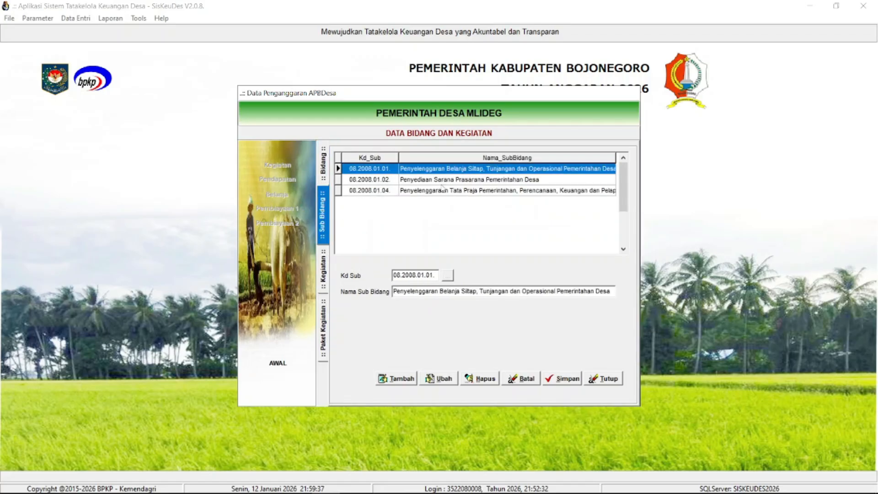
- Browse the activities under sub-bidang 08.2008.01.01 and open the packages of Penyediaan Tunjangan BPD
{"action": "double_click", "coordinate": [444, 169]}
{"action": "left_click", "coordinate": [445, 192]}
{"action": "left_click", "coordinate": [454, 211]}
{"action": "left_click", "coordinate": [454, 218]}
{"action": "left_click", "coordinate": [452, 202]}
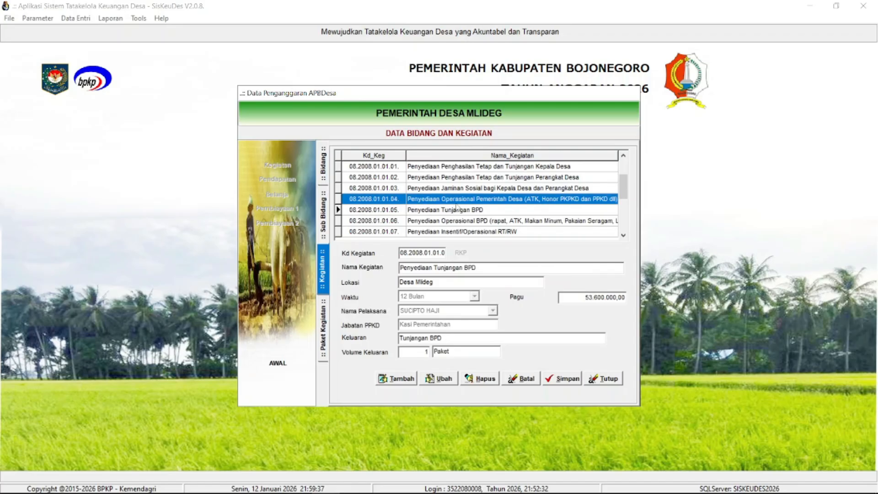
{"action": "double_click", "coordinate": [460, 202]}
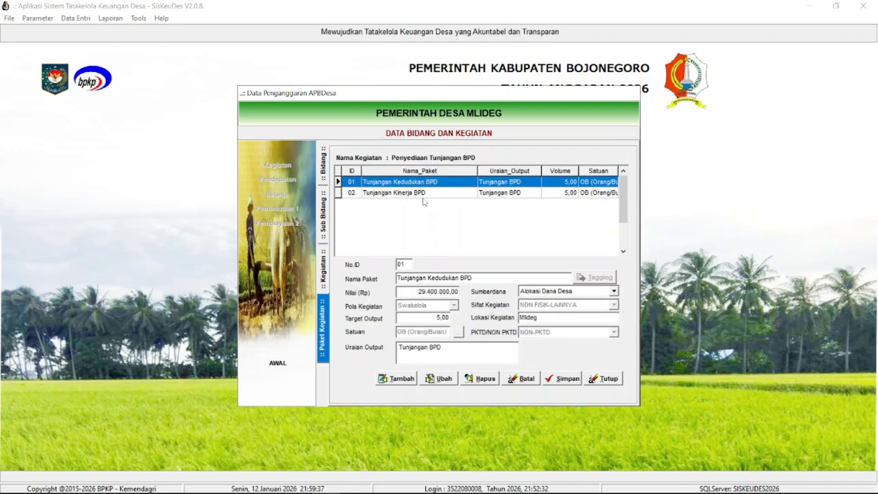
- Return to the bidang list and open the activities of sub-bidang 08.2008.01.04 under Bidang Penyelenggaran Pemerintahan Desa
{"action": "left_click", "coordinate": [323, 165]}
{"action": "left_click", "coordinate": [434, 214]}
{"action": "double_click", "coordinate": [467, 172]}
{"action": "left_click", "coordinate": [503, 193]}
{"action": "left_click", "coordinate": [502, 194]}
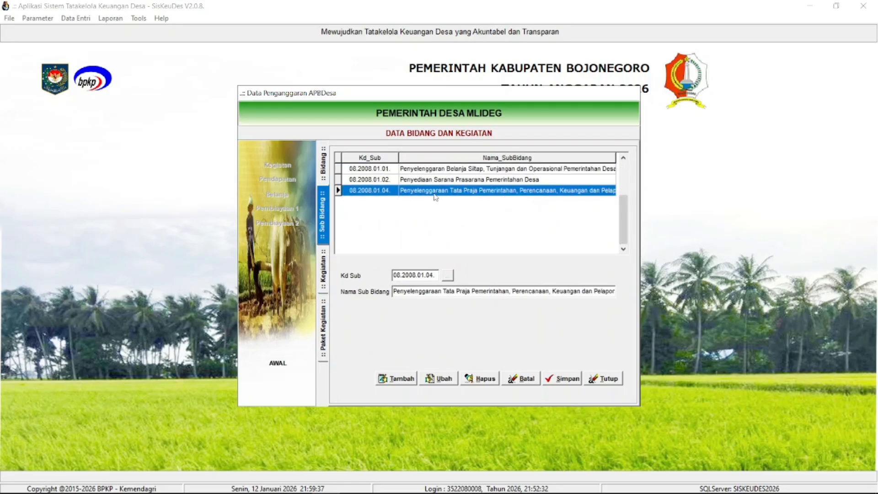
{"action": "left_click", "coordinate": [443, 182]}
{"action": "double_click", "coordinate": [464, 190]}
{"action": "left_click", "coordinate": [506, 214]}
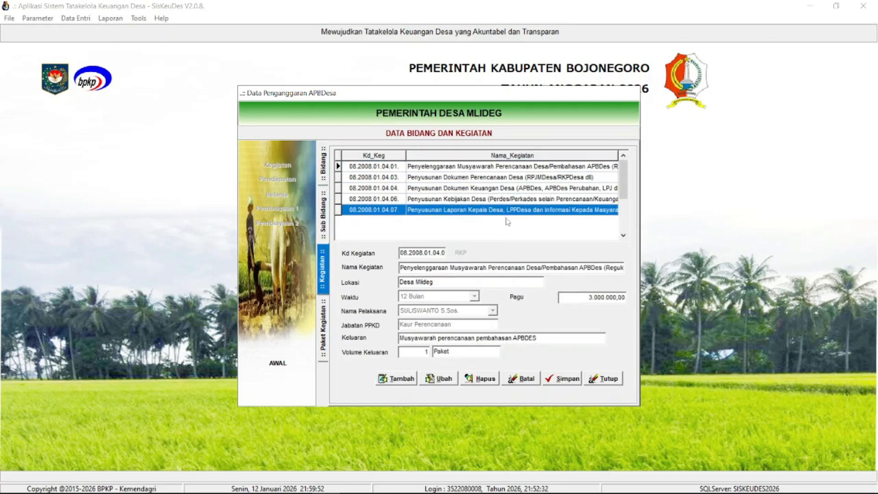
- Go back to sub-bidang 08.2008.01.01 and open the packages of Penyediaan Operasional Pemerintah Desa
{"action": "left_click", "coordinate": [326, 216]}
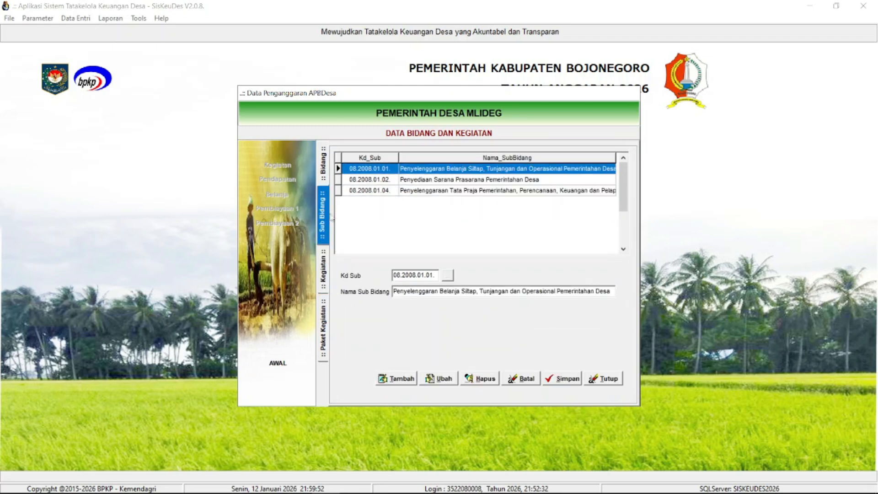
{"action": "double_click", "coordinate": [463, 170]}
{"action": "double_click", "coordinate": [547, 201]}
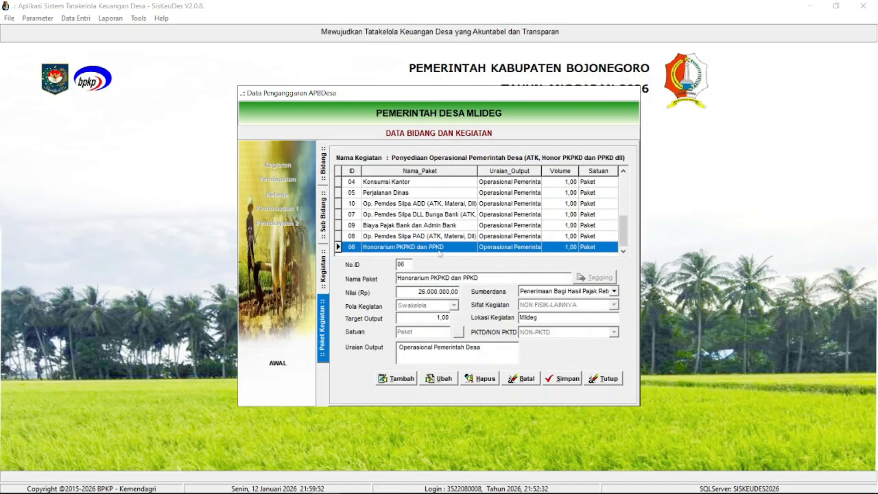
- Inspect the Biaya Pajak Bank dan Admin Bank and Honorarium PKPKD dan PPKD packages, close them, and reopen the Kegiatan bidang list
{"action": "left_click", "coordinate": [414, 225]}
{"action": "mouse_move", "coordinate": [416, 227]}
{"action": "left_mouse_down"}
{"action": "mouse_move", "coordinate": [417, 246]}
{"action": "mouse_move", "coordinate": [417, 216]}
{"action": "mouse_move", "coordinate": [417, 230]}
{"action": "left_mouse_up"}
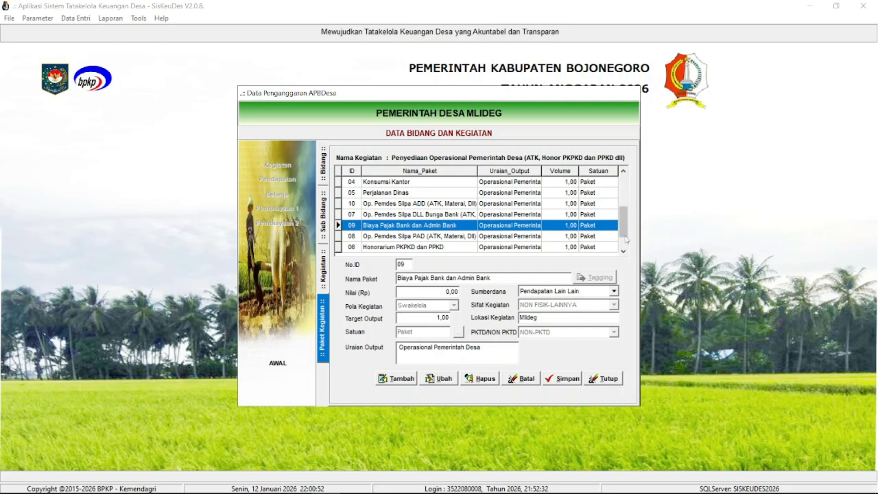
{"action": "left_click", "coordinate": [544, 249]}
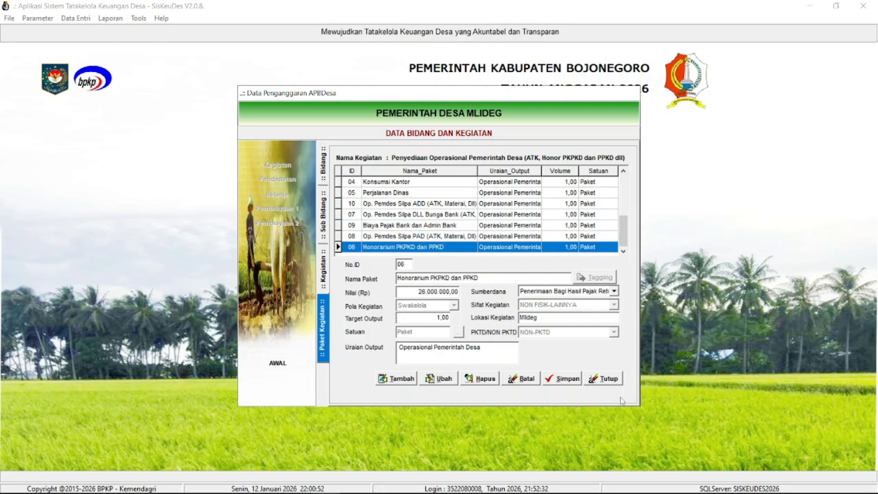
{"action": "left_click", "coordinate": [605, 379]}
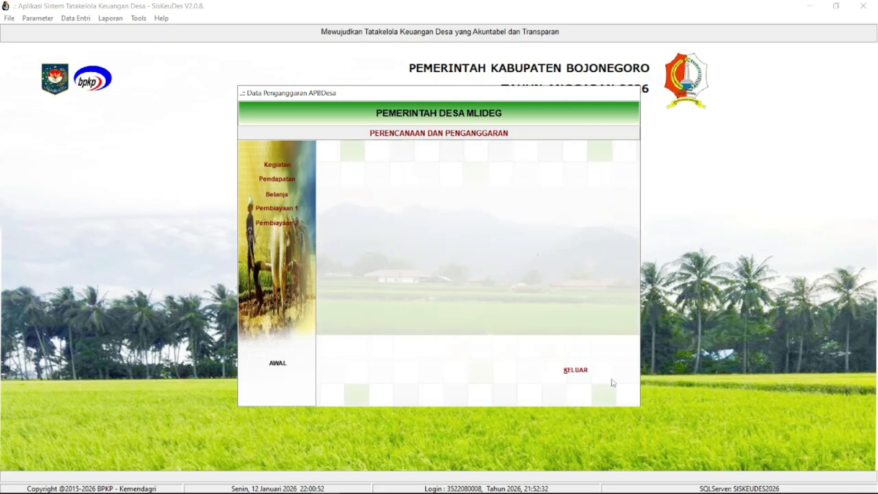
{"action": "left_click", "coordinate": [298, 169]}
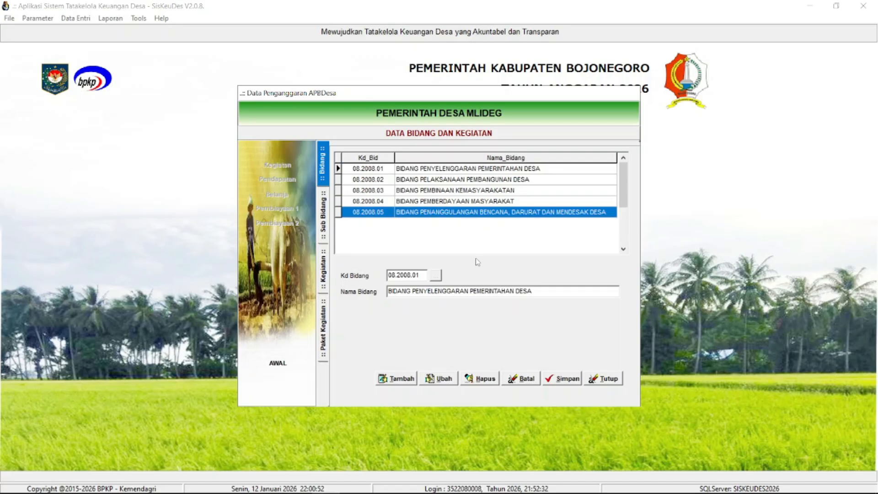
- Close the Kegiatan data, open the Pendapatan accounts, and view the budget details of Bunga Bank
{"action": "left_click", "coordinate": [604, 379]}
{"action": "left_click", "coordinate": [275, 179]}
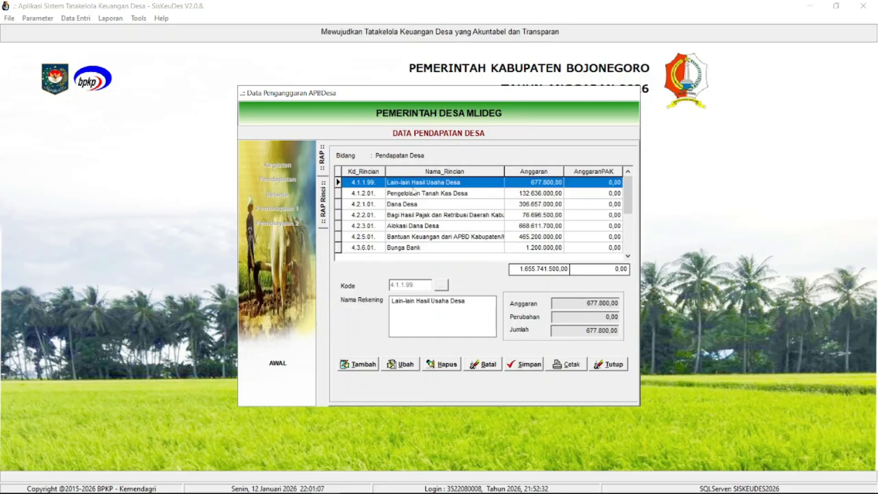
{"action": "left_click", "coordinate": [422, 248]}
{"action": "scroll", "coordinate": [580, 256], "scroll_direction": "down", "scroll_amount": 1}
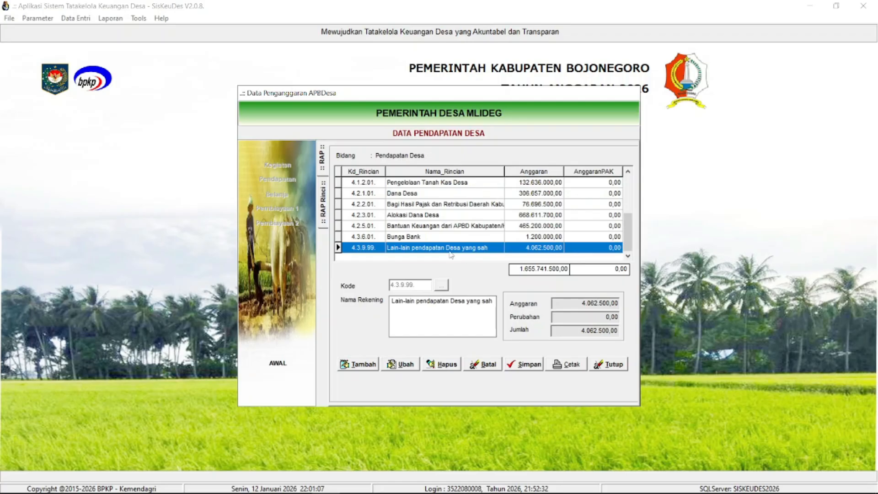
{"action": "left_click", "coordinate": [431, 242]}
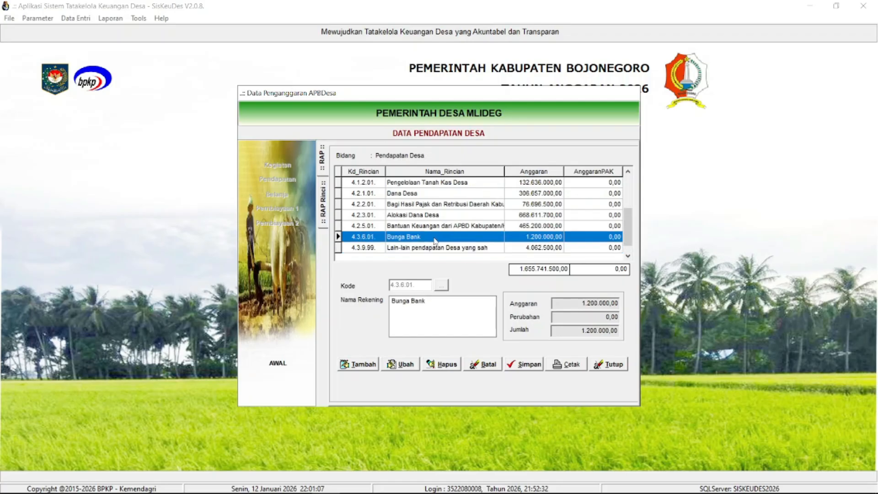
{"action": "double_click", "coordinate": [435, 241]}
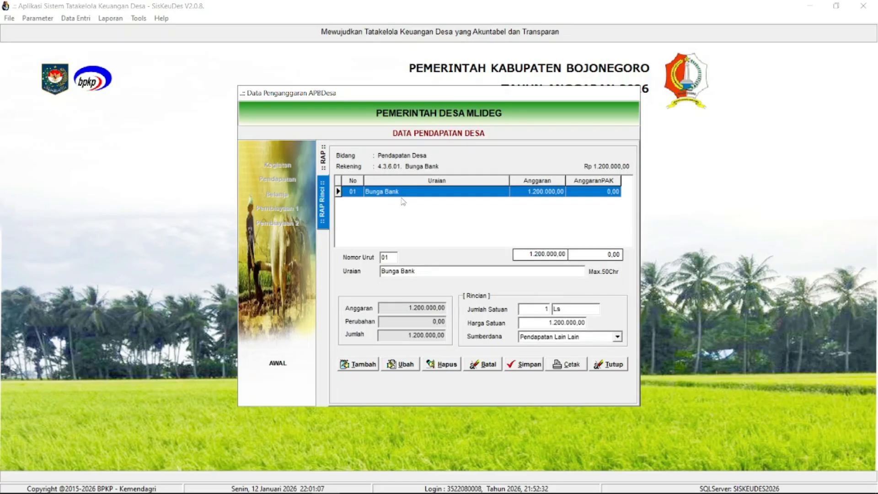
- Return to the Pendapatan account list and try to add a new income account
{"action": "left_click", "coordinate": [324, 163]}
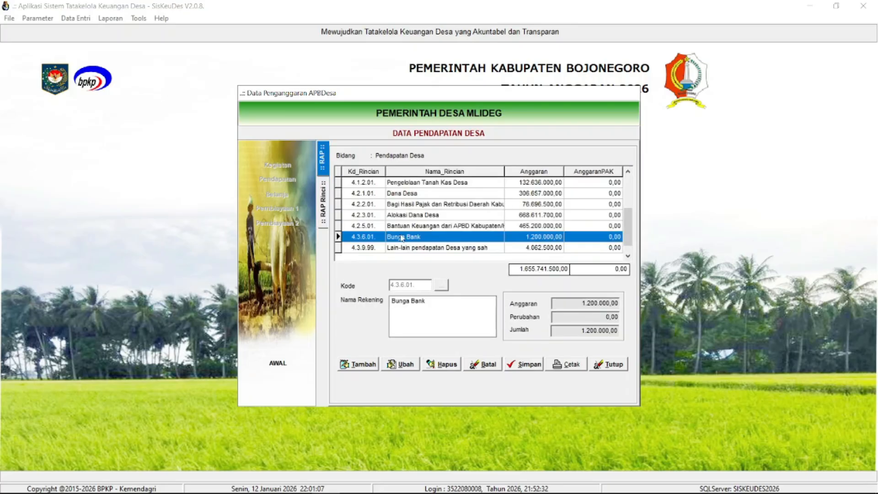
{"action": "left_click", "coordinate": [368, 366]}
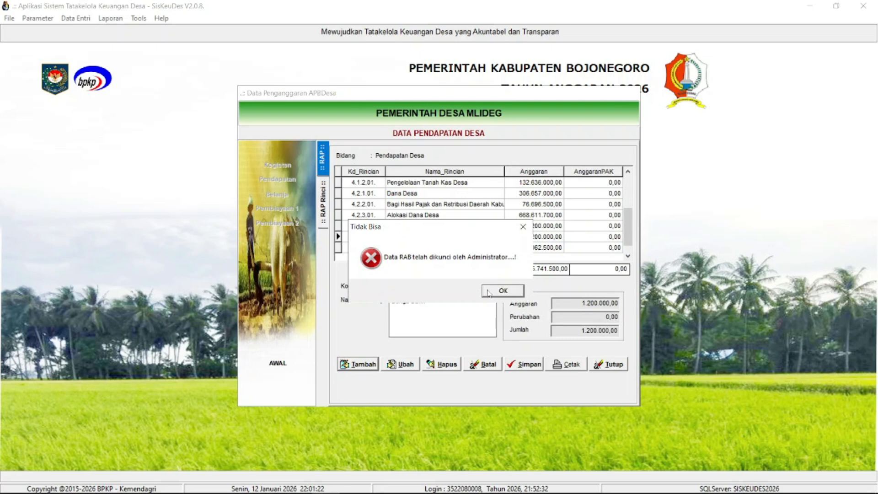
{"action": "left_click", "coordinate": [490, 292]}
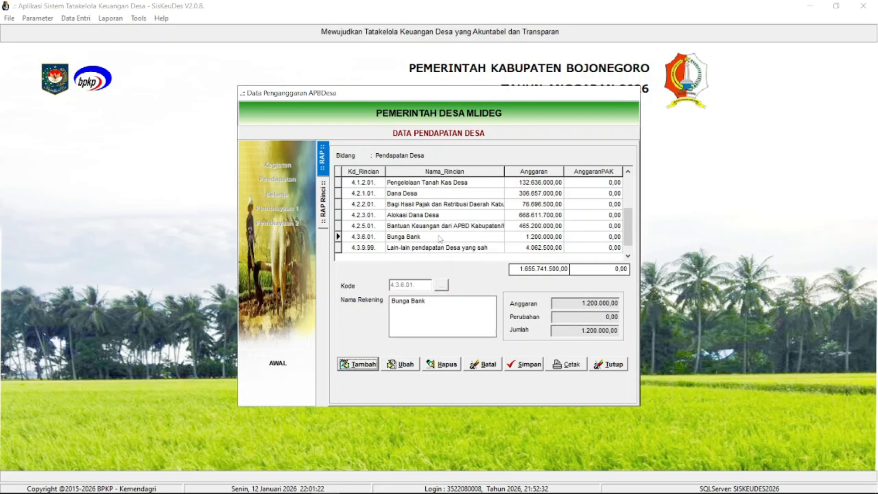
- Inspect the details of Lain-lain pendapatan Desa yang sah and Bunga Bank, and close the Pendapatan data
{"action": "left_click", "coordinate": [498, 230]}
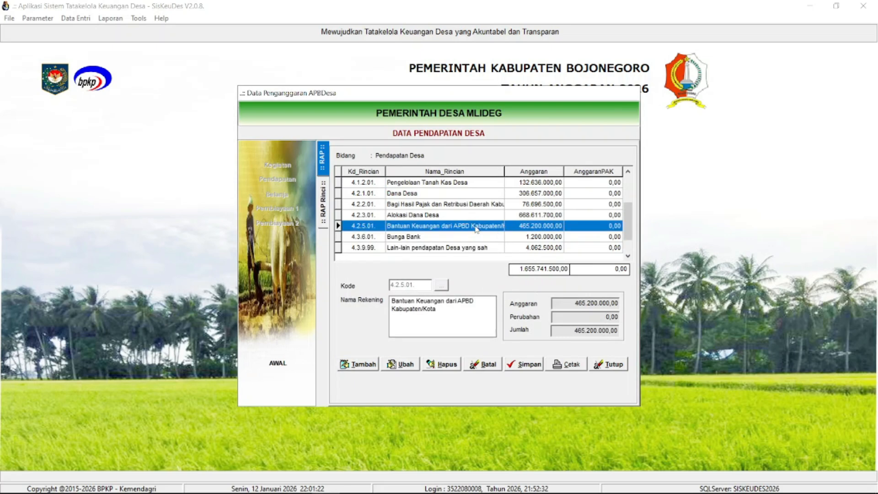
{"action": "left_click", "coordinate": [453, 236]}
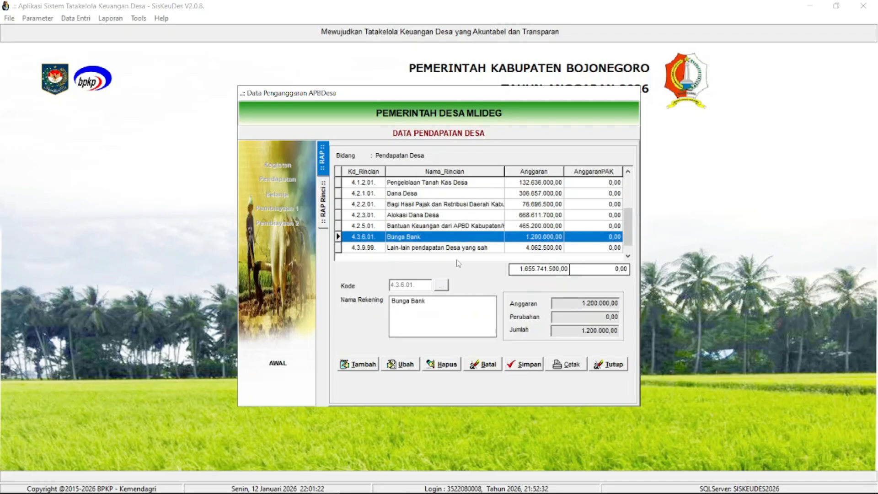
{"action": "left_click", "coordinate": [455, 249]}
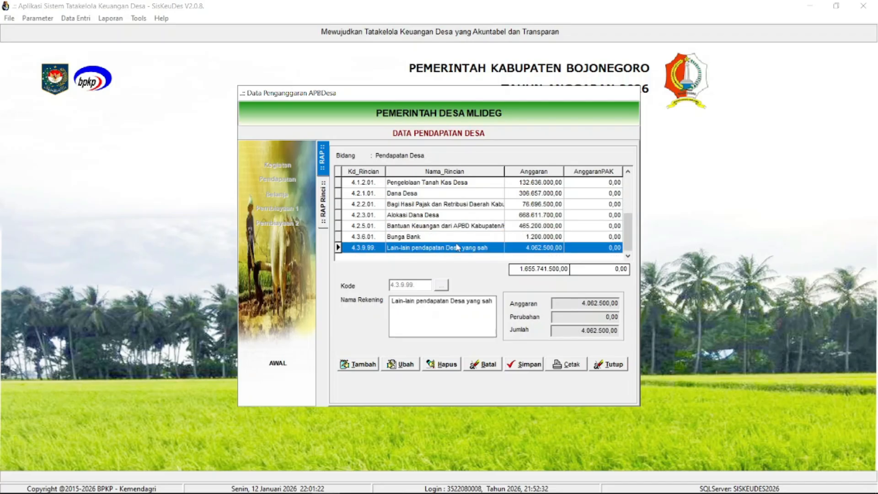
{"action": "double_click", "coordinate": [459, 250]}
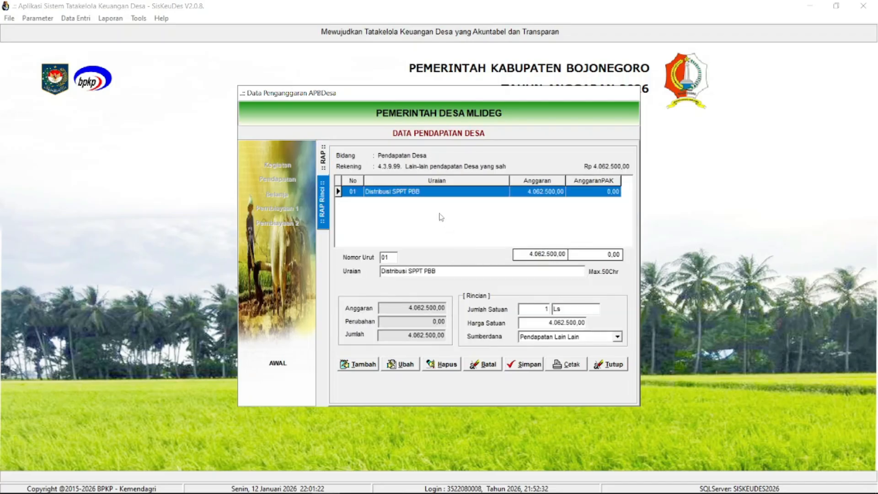
{"action": "left_click", "coordinate": [322, 169]}
{"action": "double_click", "coordinate": [403, 237]}
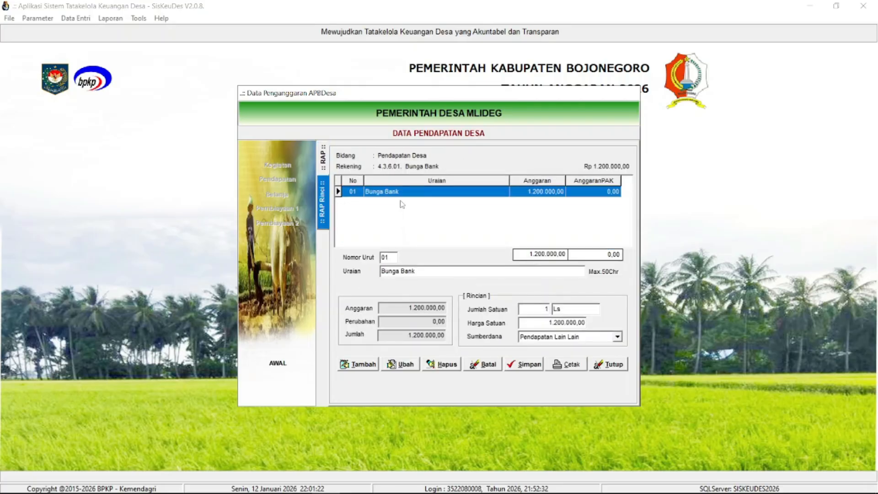
{"action": "left_click", "coordinate": [330, 167]}
{"action": "left_click", "coordinate": [608, 365]}
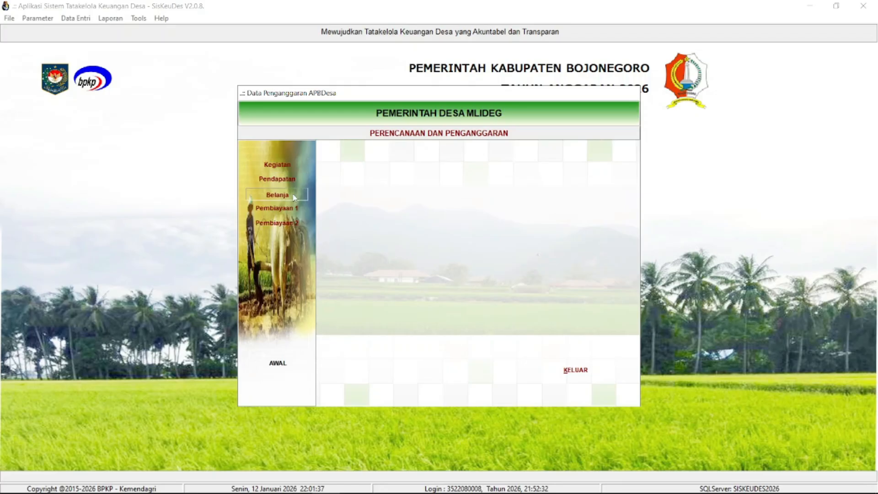
- Open the Belanja data and show the packages of Penyediaan Operasional Pemerintah Desa under Bidang Penyelenggaran Pemerintahan Desa
{"action": "left_click", "coordinate": [276, 194]}
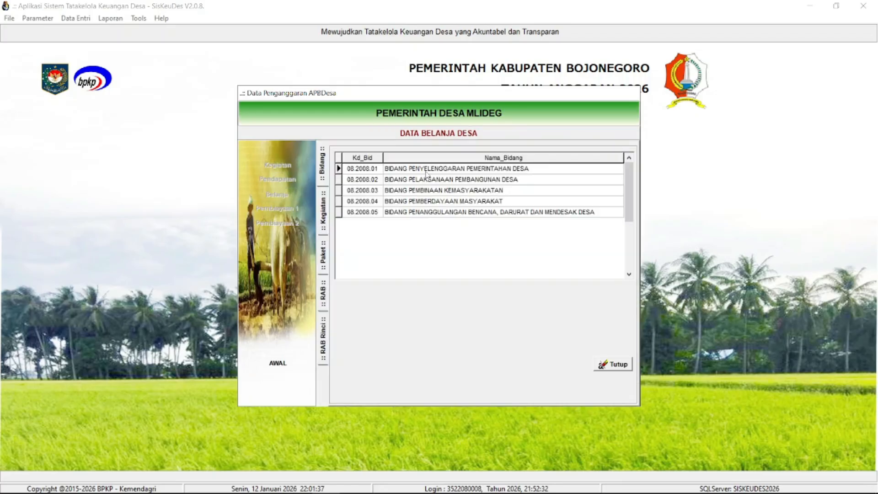
{"action": "double_click", "coordinate": [397, 172]}
{"action": "left_click_drag", "start_coordinate": [433, 215], "coordinate": [478, 262]}
{"action": "left_click", "coordinate": [532, 219]}
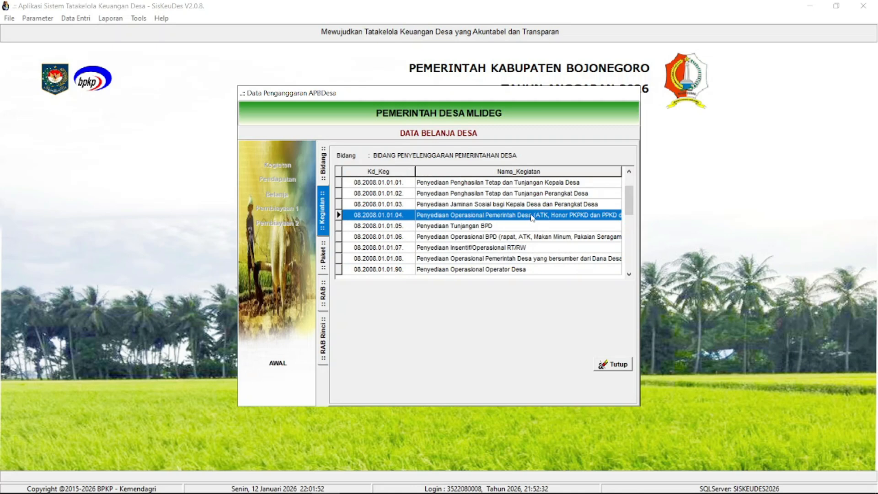
{"action": "double_click", "coordinate": [431, 215]}
- Look through the activity's packages and open the RAB accounts of Biaya Pajak Bank dan Admin Bank
{"action": "left_click", "coordinate": [452, 248]}
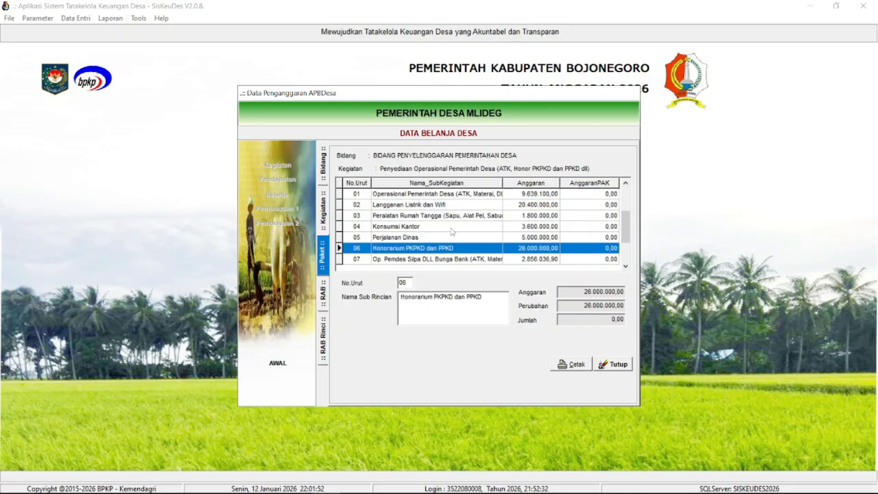
{"action": "scroll", "coordinate": [452, 233], "scroll_direction": "down", "scroll_amount": 1}
{"action": "left_click_drag", "start_coordinate": [625, 226], "coordinate": [633, 266]}
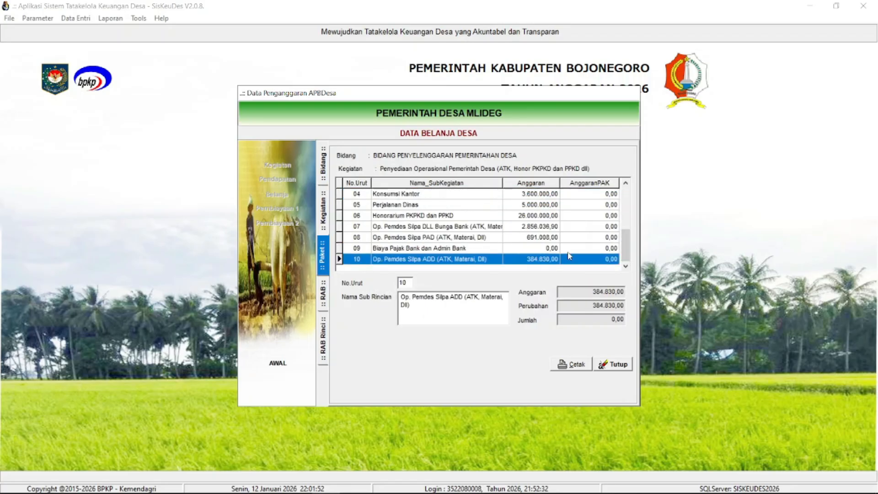
{"action": "left_click", "coordinate": [437, 251]}
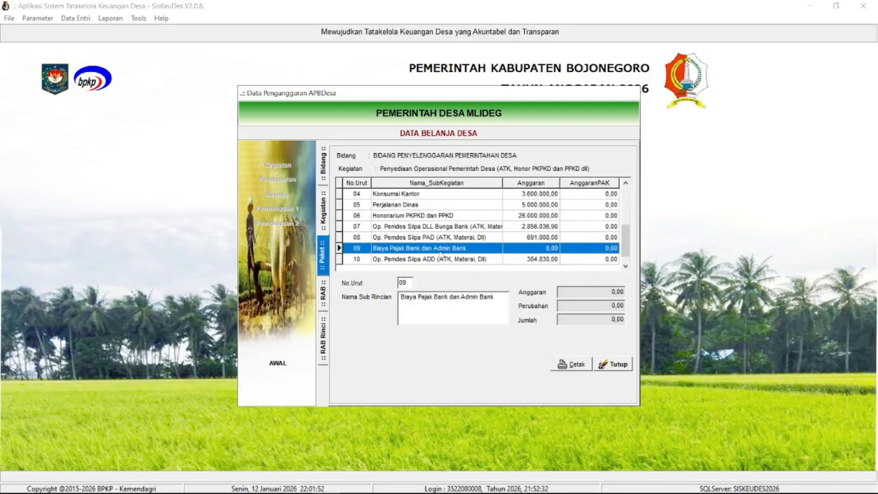
{"action": "double_click", "coordinate": [441, 251]}
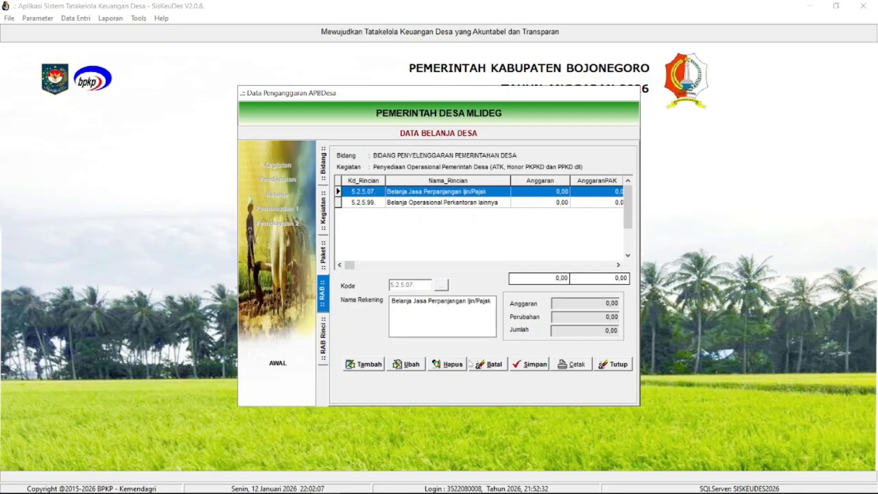
- Inspect the RAB details of Belanja Jasa Perpanjangan Ijin/Pajak and Belanja Operasional Perkantoran lainnya, and return to the account list
{"action": "double_click", "coordinate": [436, 195]}
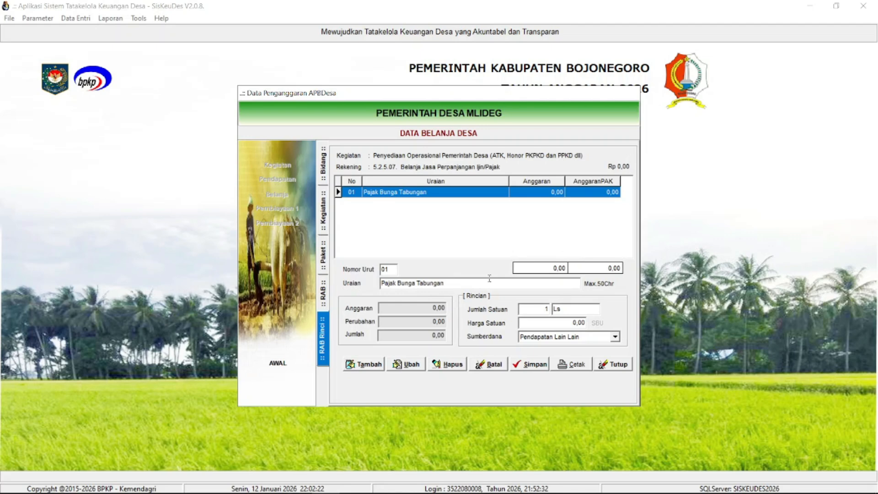
{"action": "left_click", "coordinate": [547, 309]}
{"action": "type", "text": "1"}
{"action": "left_click", "coordinate": [323, 291]}
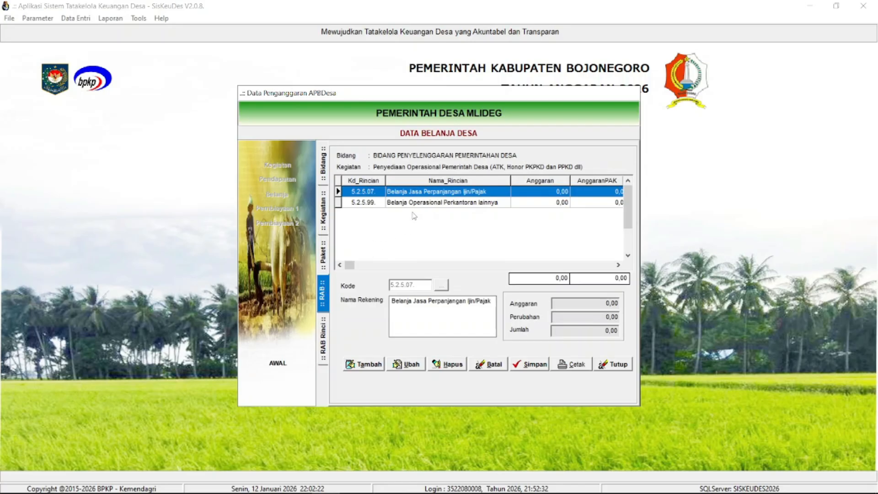
{"action": "left_click", "coordinate": [417, 204]}
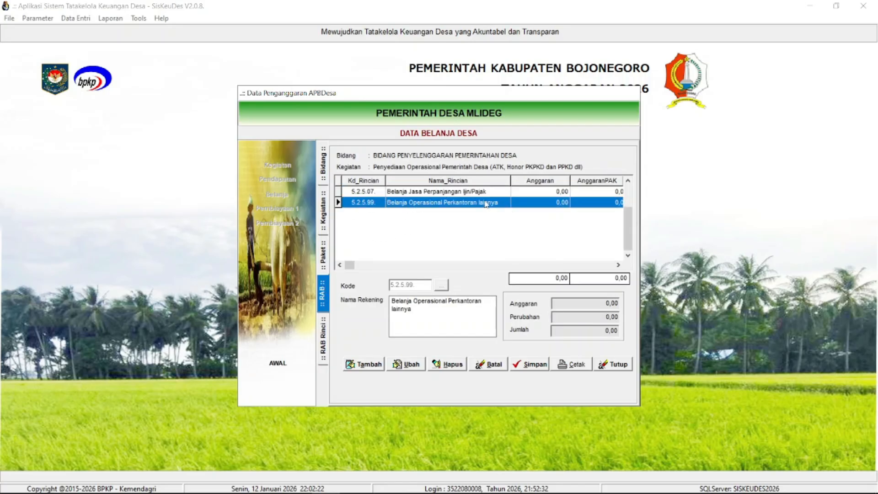
{"action": "double_click", "coordinate": [503, 203]}
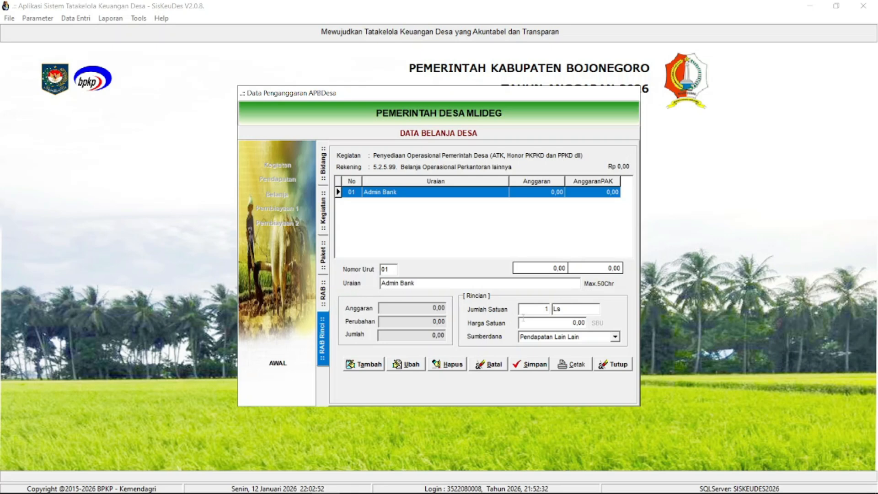
{"action": "left_click", "coordinate": [327, 290]}
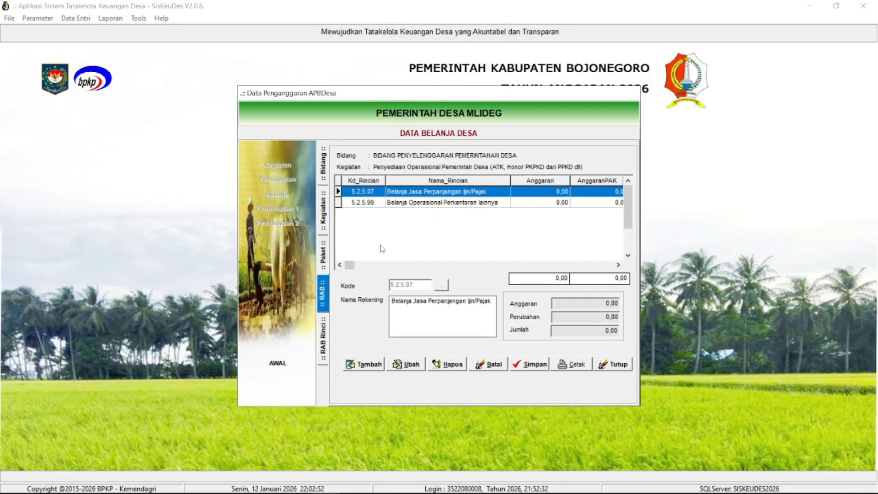
- Compare accounts 5.2.5.07 and 5.2.5.99, and recheck the details of Belanja Jasa Perpanjangan Ijin/Pajak
{"action": "left_click", "coordinate": [404, 202]}
{"action": "left_click", "coordinate": [404, 194]}
{"action": "left_click", "coordinate": [405, 201]}
{"action": "left_click", "coordinate": [404, 194]}
{"action": "left_click", "coordinate": [411, 203]}
{"action": "left_click", "coordinate": [414, 196]}
{"action": "left_click", "coordinate": [417, 204]}
{"action": "double_click", "coordinate": [415, 192]}
{"action": "left_click", "coordinate": [323, 295]}
{"action": "double_click", "coordinate": [432, 192]}
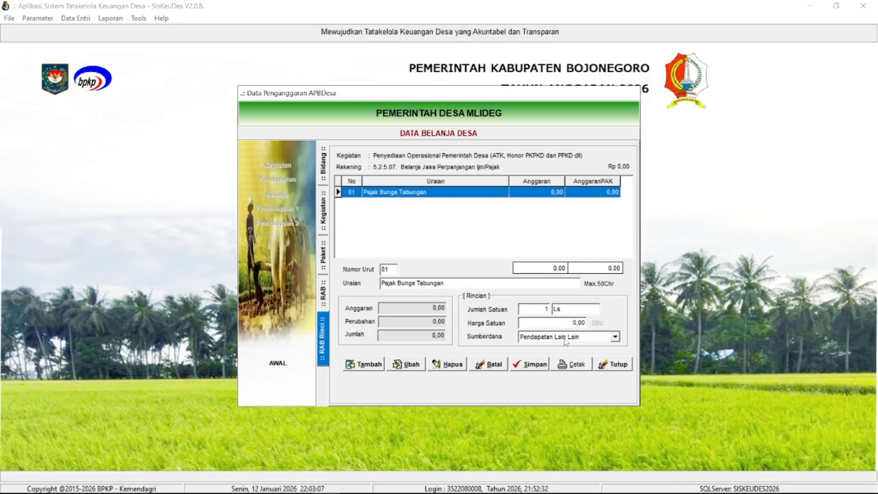
{"action": "left_click", "coordinate": [326, 293]}
- Review the two bank cost accounts once more and go back to the activities of Bidang Penyelenggaran Pemerintahan Desa
{"action": "left_click", "coordinate": [422, 201]}
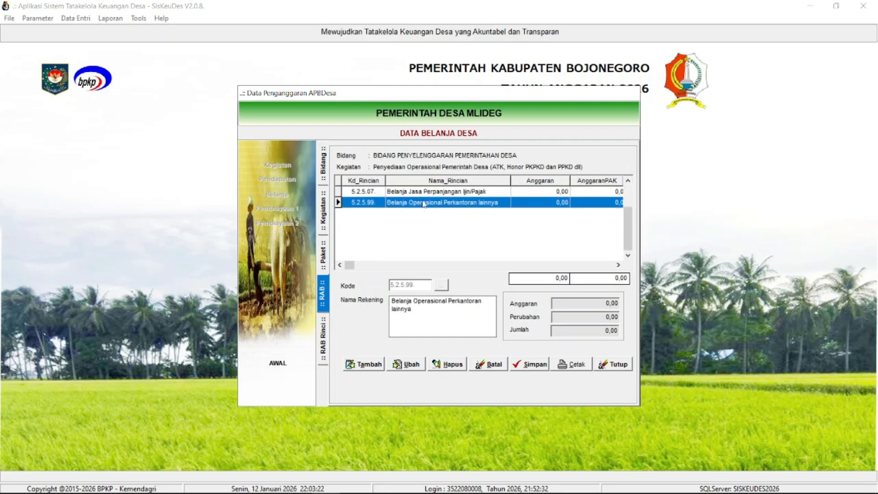
{"action": "left_click", "coordinate": [429, 194]}
{"action": "left_click", "coordinate": [429, 204]}
{"action": "left_click", "coordinate": [464, 196]}
{"action": "left_click", "coordinate": [467, 205]}
{"action": "left_click", "coordinate": [324, 247]}
{"action": "left_click", "coordinate": [322, 223]}
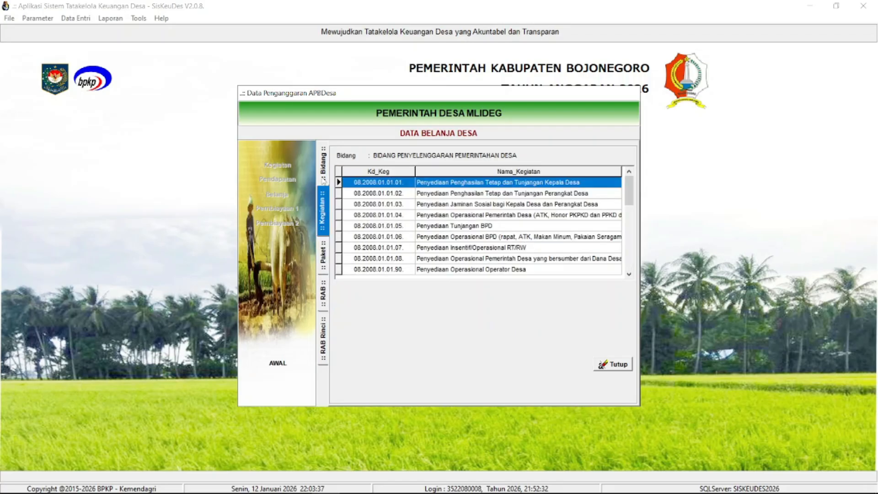
- Return to the Belanja bidang list, look through its five bidang, and close the Belanja data
{"action": "left_click", "coordinate": [324, 176]}
{"action": "left_click", "coordinate": [396, 182]}
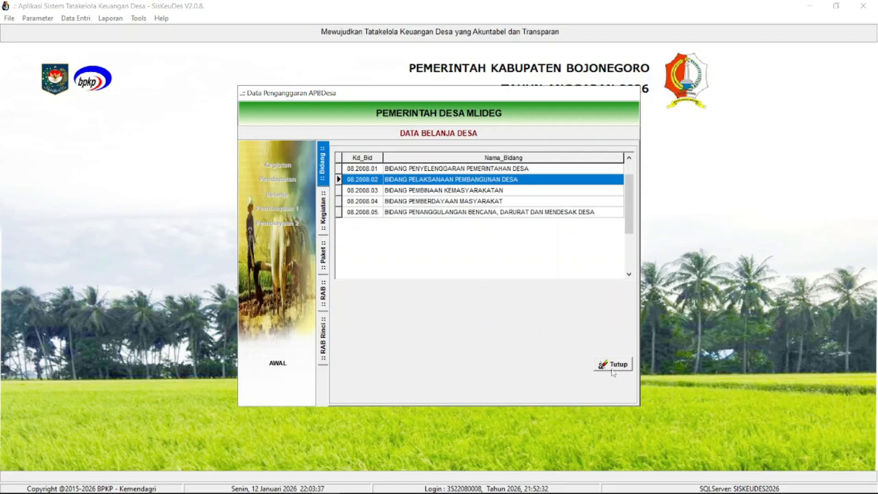
{"action": "left_click", "coordinate": [416, 213]}
{"action": "left_click", "coordinate": [415, 202]}
{"action": "left_click", "coordinate": [414, 191]}
{"action": "left_click", "coordinate": [416, 182]}
{"action": "left_click", "coordinate": [416, 171]}
{"action": "left_click", "coordinate": [416, 184]}
{"action": "left_click", "coordinate": [613, 364]}
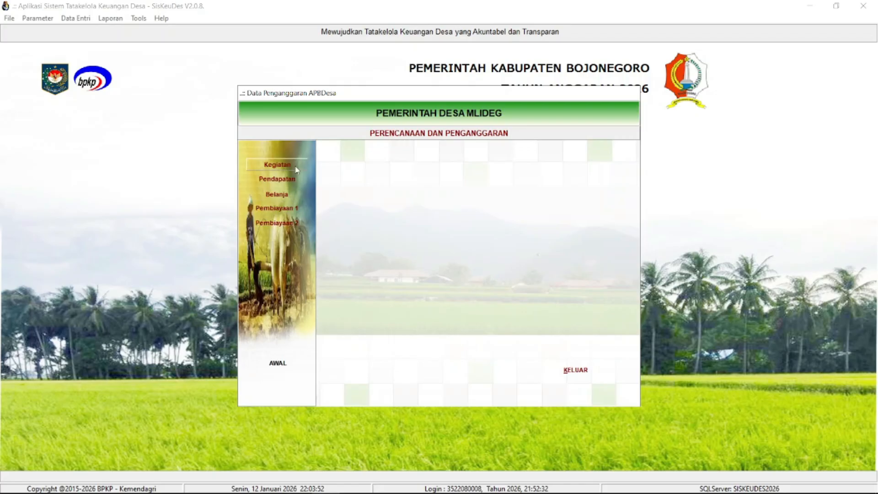
- Reopen the Belanja data, look through the bidang list, and browse the activities of Bidang Pelaksanaan Pembangunan Desa
{"action": "left_click", "coordinate": [294, 194]}
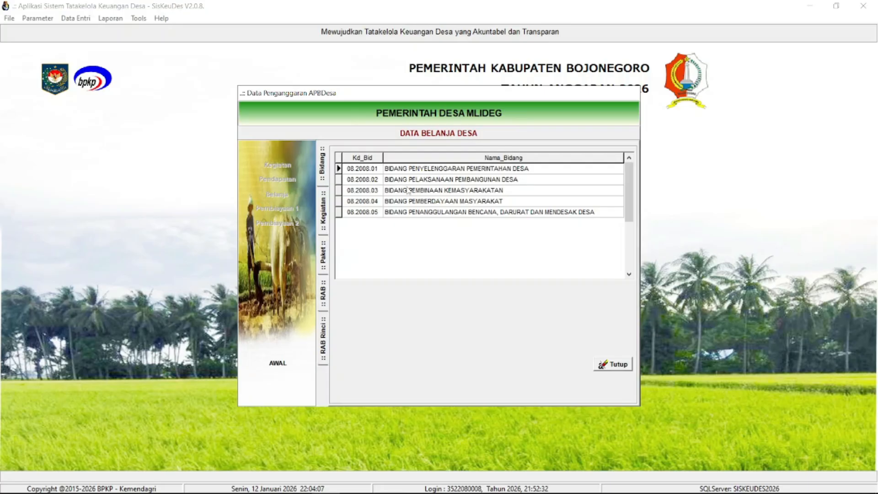
{"action": "left_click", "coordinate": [409, 191]}
{"action": "left_click", "coordinate": [423, 211]}
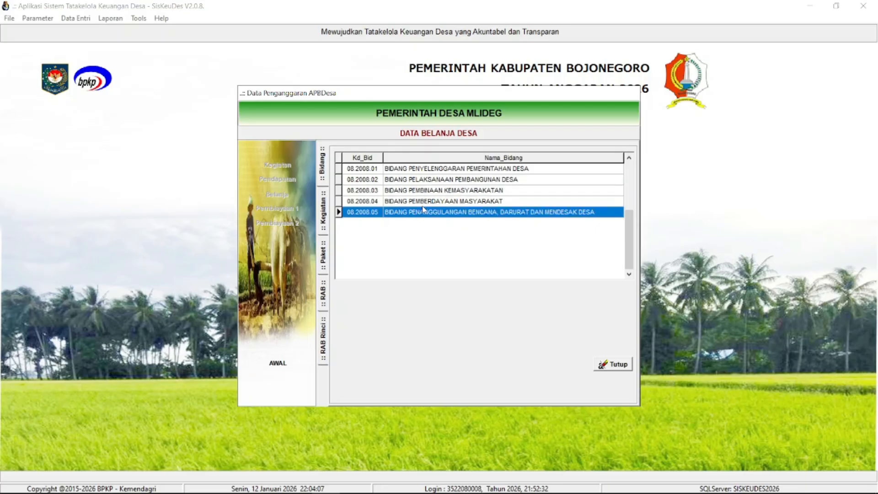
{"action": "left_click", "coordinate": [421, 203]}
{"action": "left_click", "coordinate": [422, 191]}
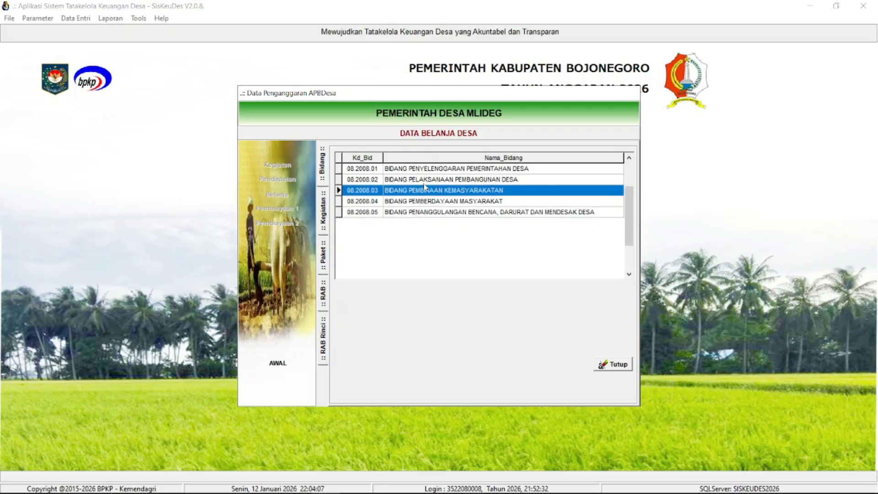
{"action": "double_click", "coordinate": [430, 180]}
{"action": "left_click", "coordinate": [440, 245]}
{"action": "left_click", "coordinate": [444, 271]}
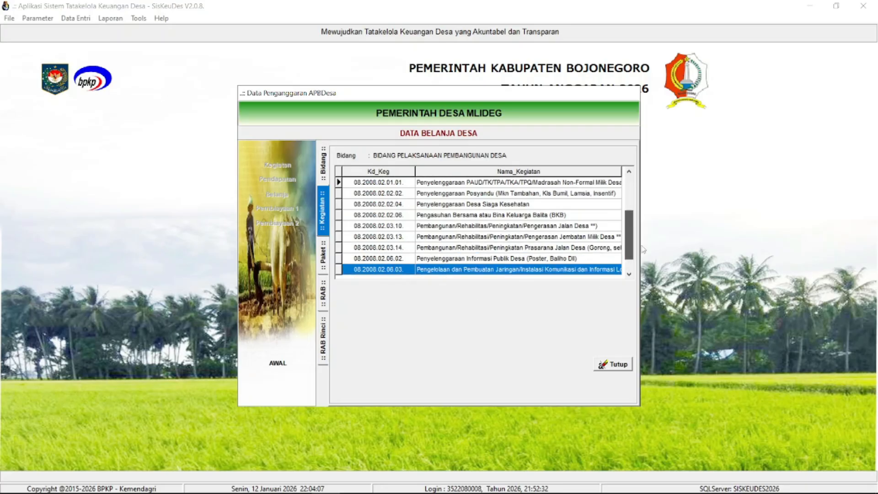
- View the activities of Bidang Penyelenggaran Pemerintahan Desa from the bidang list and close the Belanja data
{"action": "left_click", "coordinate": [323, 162]}
{"action": "double_click", "coordinate": [423, 177]}
{"action": "left_click", "coordinate": [459, 268]}
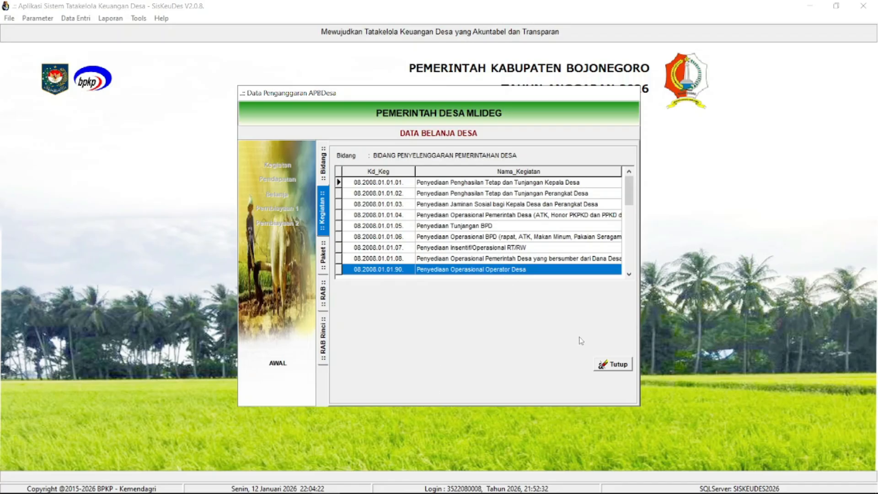
{"action": "left_click", "coordinate": [617, 364]}
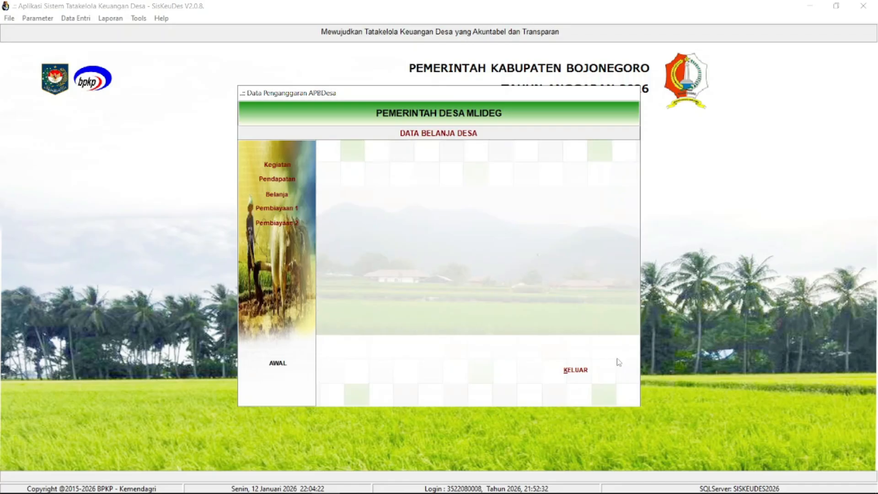
- Open the Pembiayaan 1 data and review the three detail items of SILPA Tahun Sebelumnya with their funding sources
{"action": "left_click", "coordinate": [291, 211]}
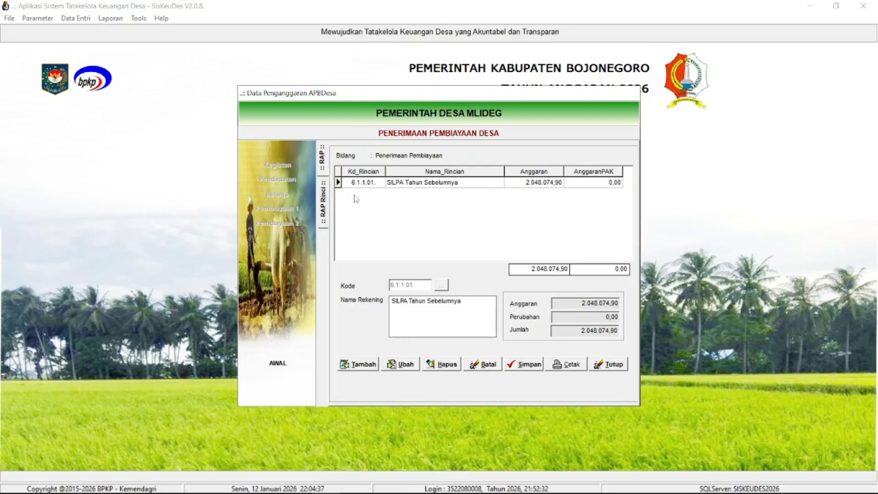
{"action": "double_click", "coordinate": [379, 185]}
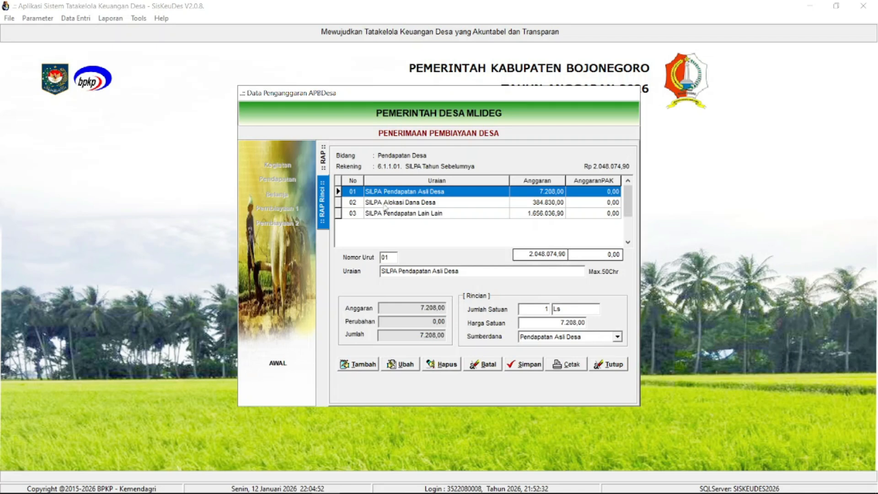
{"action": "left_click", "coordinate": [387, 203]}
{"action": "left_click", "coordinate": [392, 194]}
{"action": "left_click", "coordinate": [399, 204]}
{"action": "left_click", "coordinate": [406, 216]}
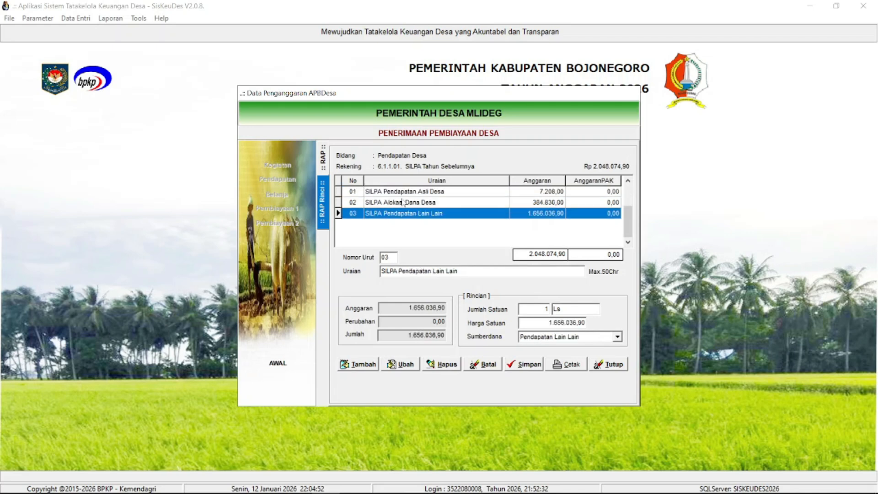
{"action": "left_click", "coordinate": [404, 203]}
{"action": "left_click", "coordinate": [406, 193]}
{"action": "left_click", "coordinate": [412, 203]}
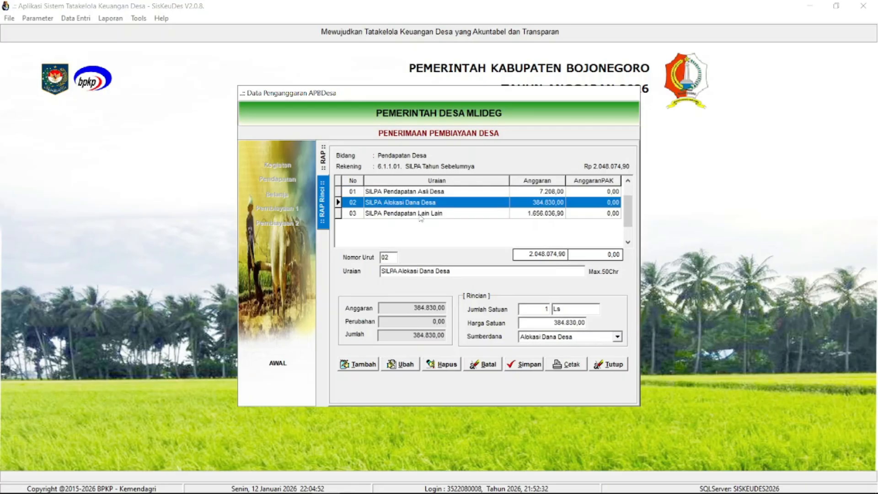
{"action": "left_click", "coordinate": [421, 215]}
{"action": "left_click", "coordinate": [421, 195]}
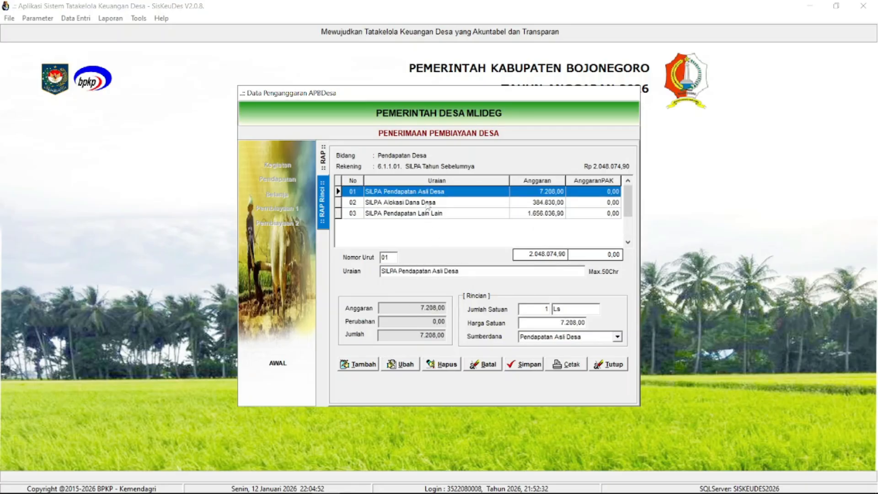
{"action": "left_click", "coordinate": [452, 204]}
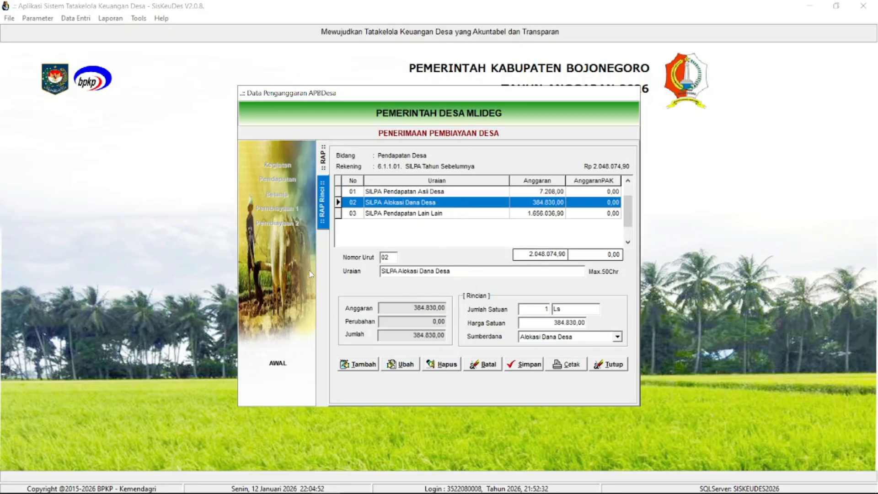
{"action": "left_click", "coordinate": [386, 214]}
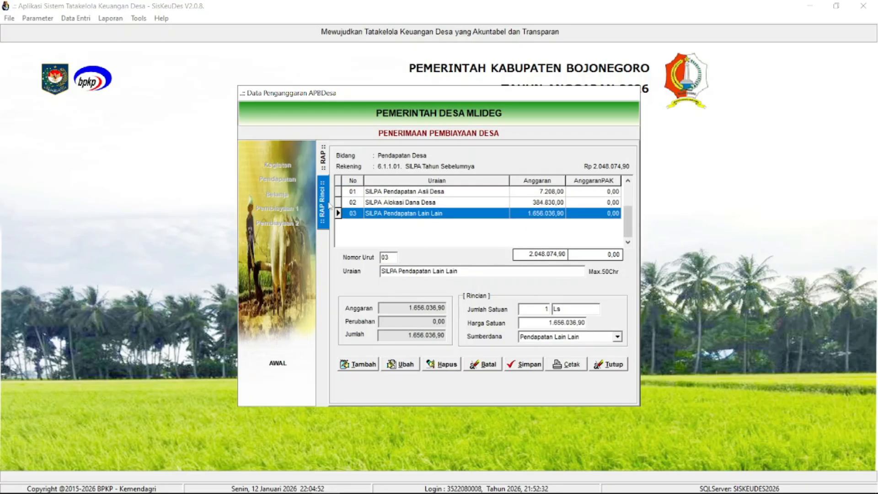
- Preview the Rincian Anggaran Pembiayaan Desa report at page width, read it through, and close the report and the Penerimaan Pembiayaan data
{"action": "left_click", "coordinate": [565, 367]}
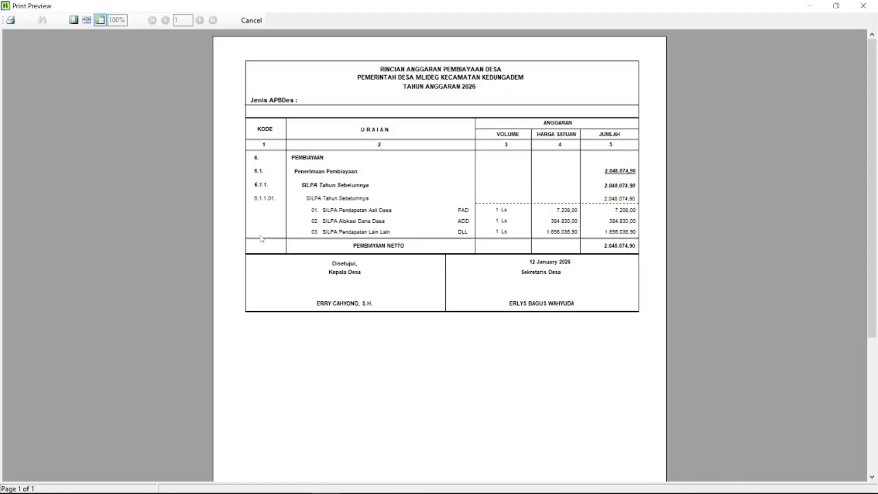
{"action": "scroll", "coordinate": [238, 210], "scroll_direction": "down", "scroll_amount": 3}
{"action": "scroll", "coordinate": [234, 197], "scroll_direction": "up", "scroll_amount": 3}
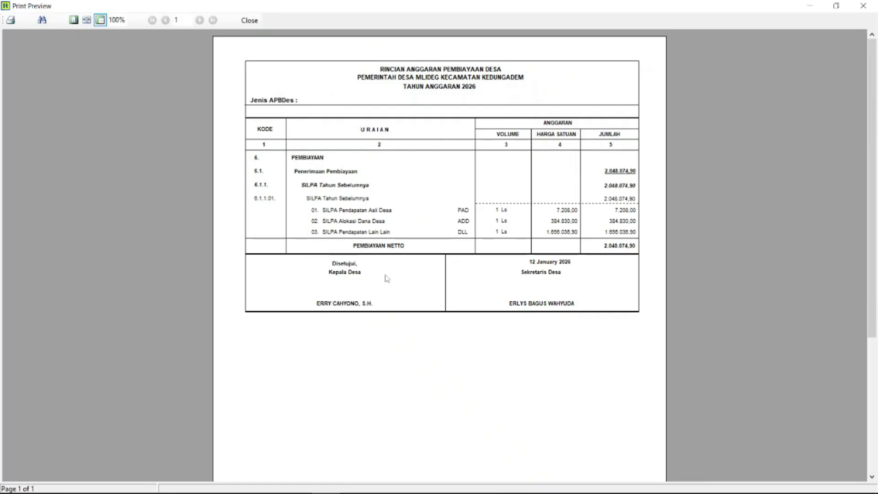
{"action": "left_click", "coordinate": [87, 20]}
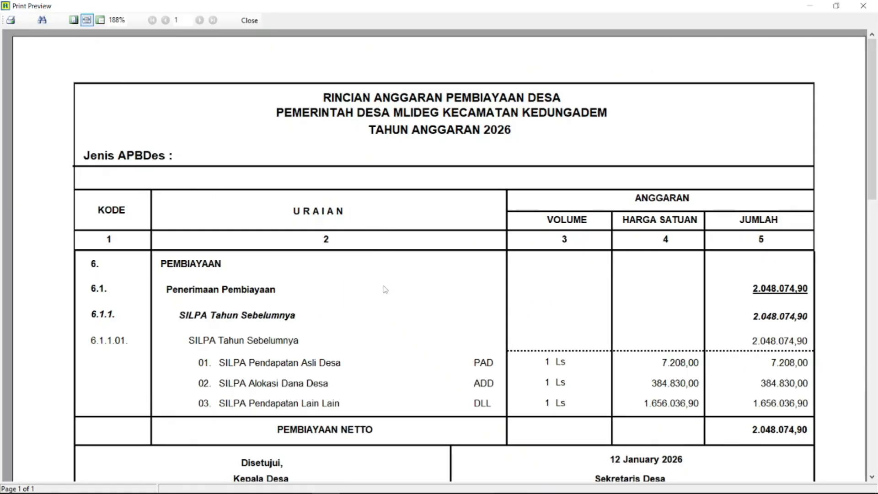
{"action": "mouse_move", "coordinate": [872, 132]}
{"action": "left_mouse_down"}
{"action": "mouse_move", "coordinate": [871, 225]}
{"action": "mouse_move", "coordinate": [871, 147]}
{"action": "left_mouse_up"}
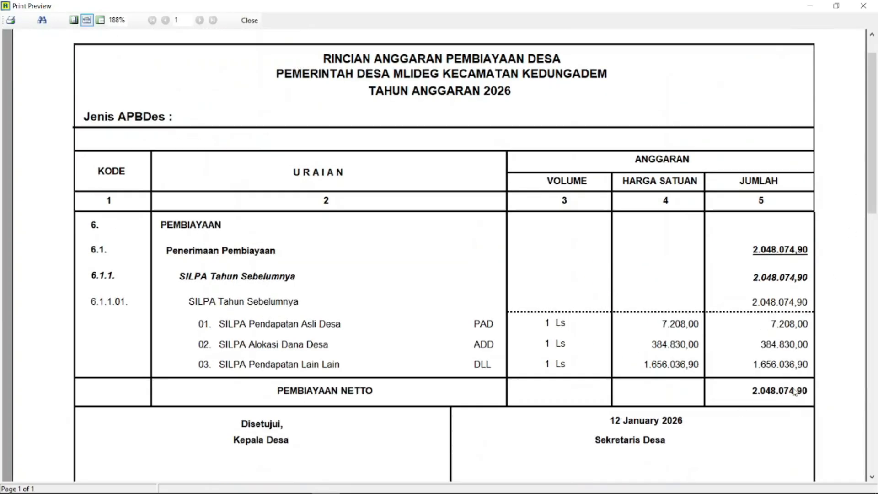
{"action": "left_click", "coordinate": [249, 20]}
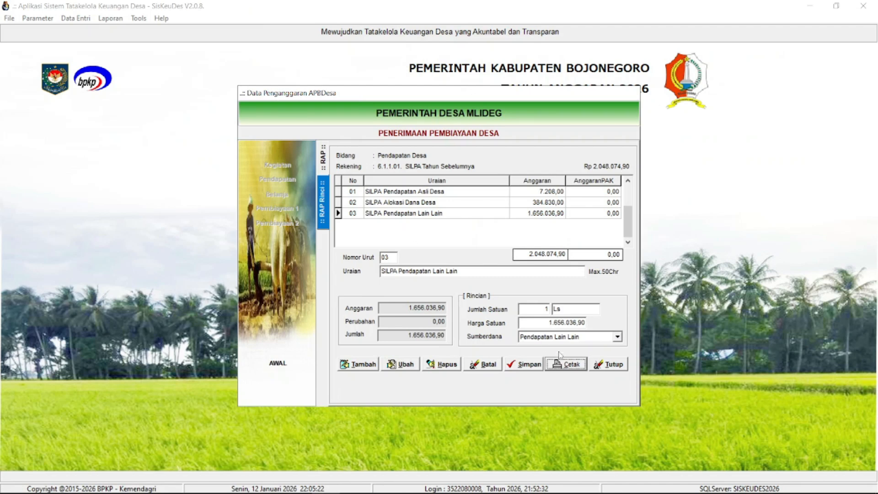
{"action": "left_click", "coordinate": [609, 365]}
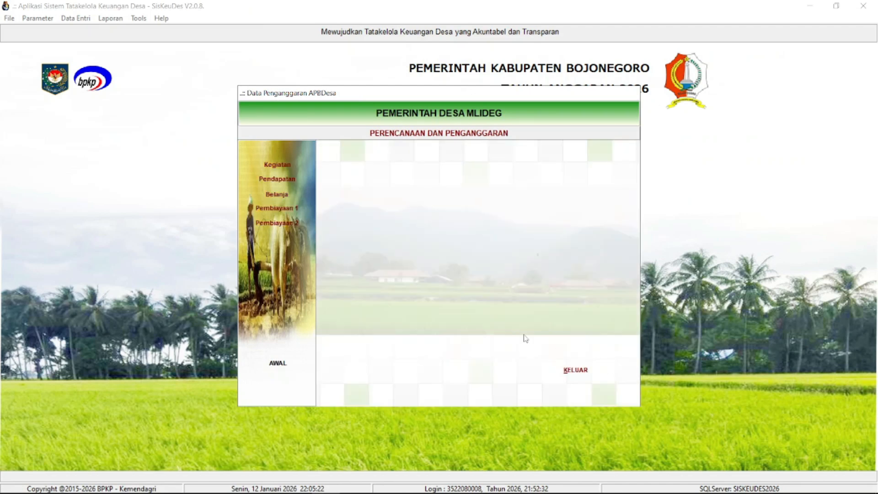
- View the Pengeluaran Pembiayaan data under Pembiayaan 2, close it, and exit the APBDesa budgeting window
{"action": "left_click", "coordinate": [293, 223]}
{"action": "left_click", "coordinate": [401, 196]}
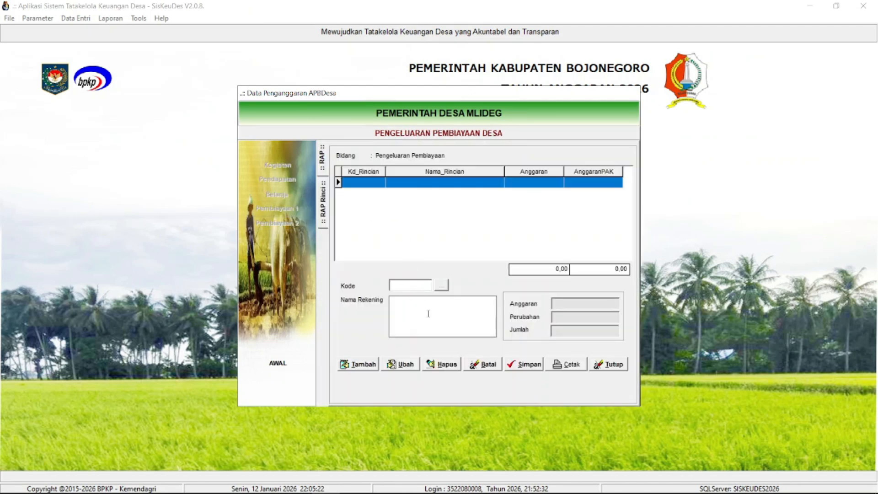
{"action": "left_click", "coordinate": [607, 365]}
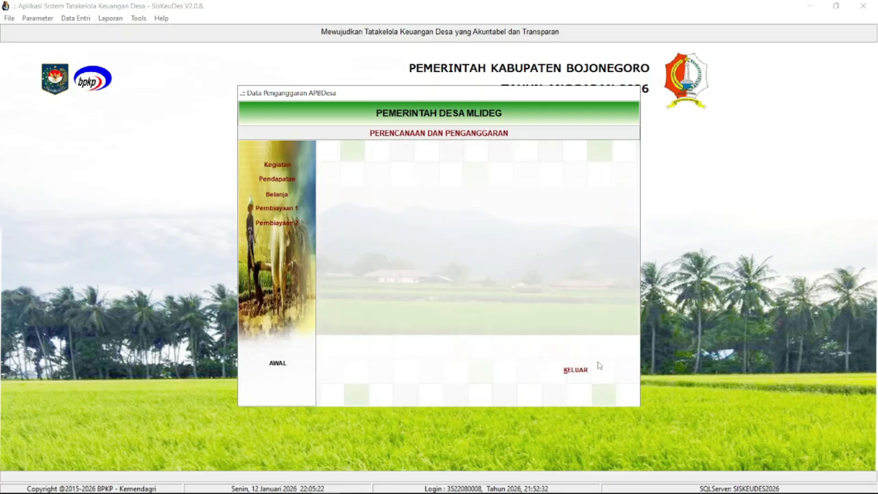
{"action": "left_click", "coordinate": [584, 373]}
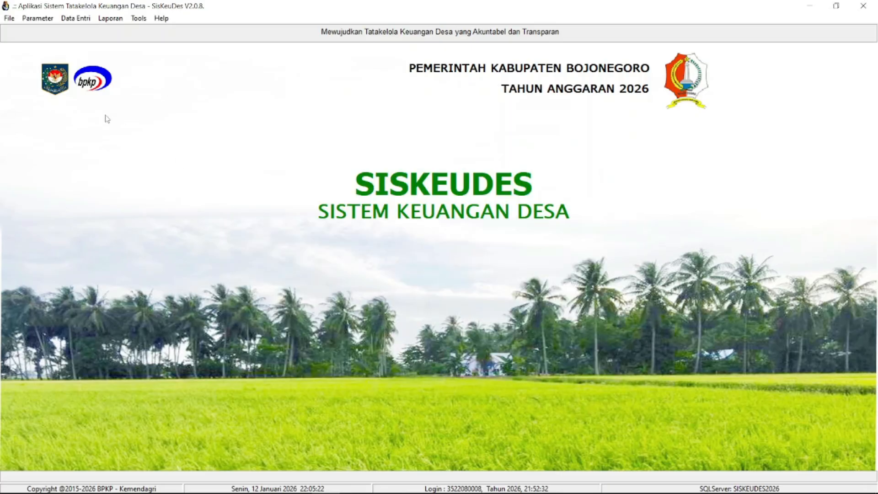
- Open the income plan in Anggaran Kas Desa, view Lain-lain Hasil Usaha Desa, and move the window clear of the page heading
{"action": "left_click", "coordinate": [76, 18]}
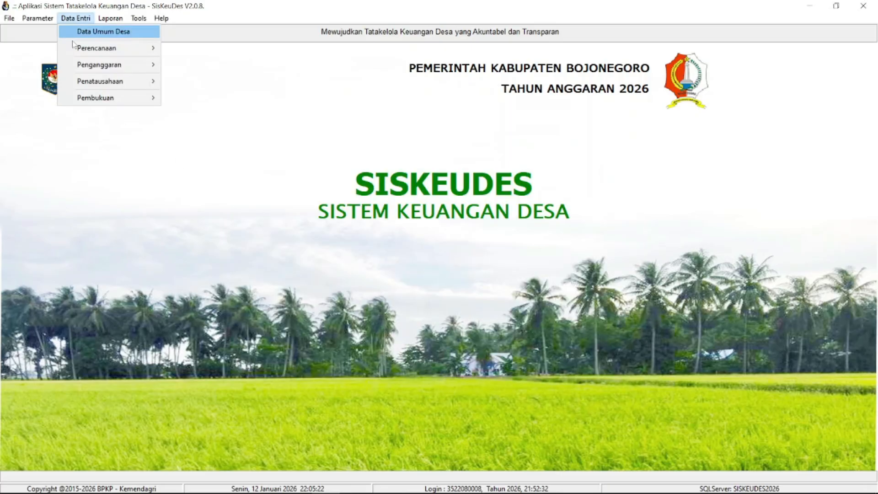
{"action": "mouse_move", "coordinate": [107, 67]}
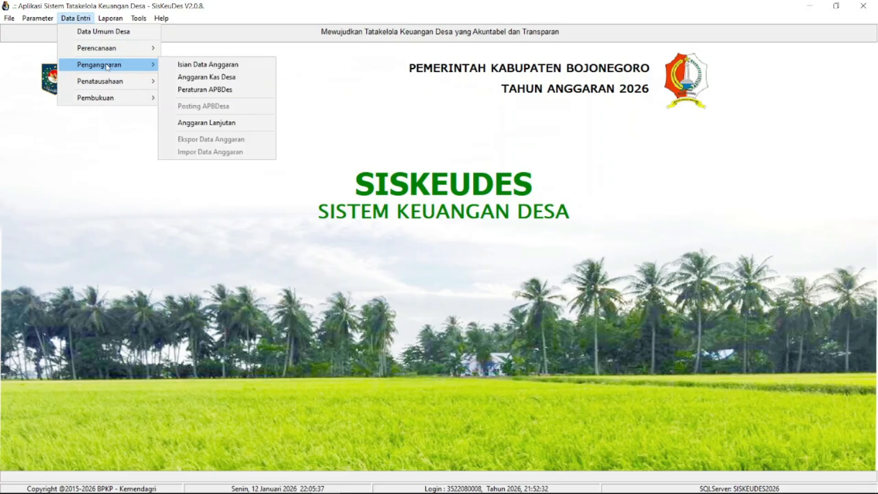
{"action": "left_click", "coordinate": [200, 77]}
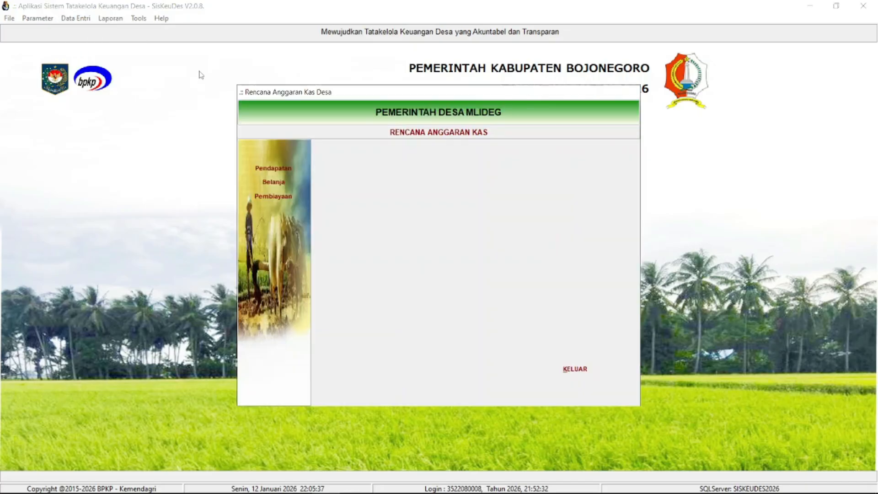
{"action": "left_click", "coordinate": [287, 164]}
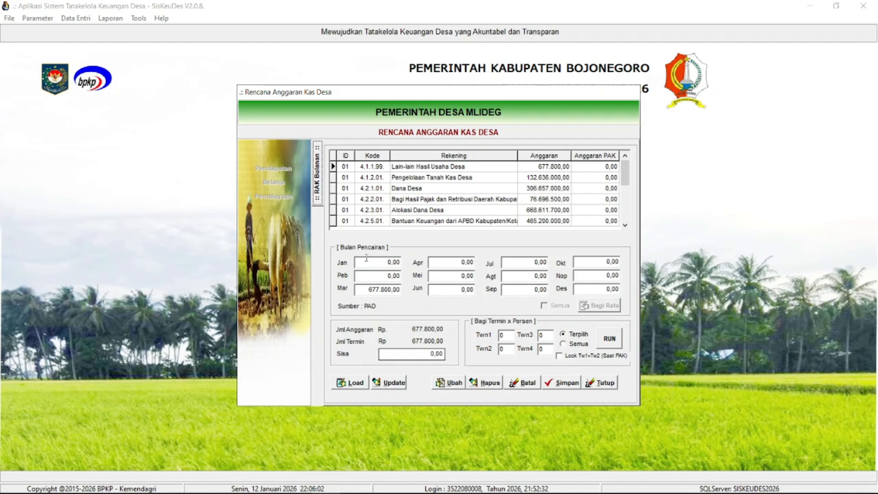
{"action": "left_click", "coordinate": [418, 189]}
{"action": "left_click", "coordinate": [420, 172]}
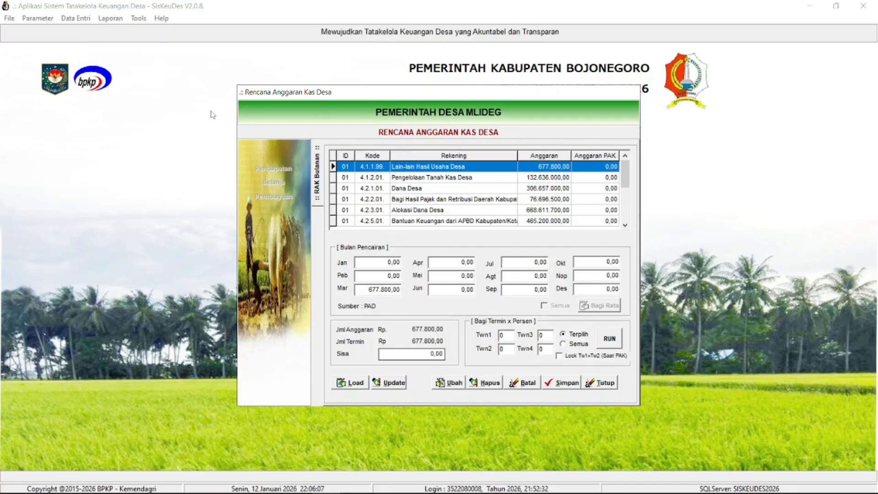
{"action": "left_click_drag", "start_coordinate": [292, 92], "coordinate": [264, 101]}
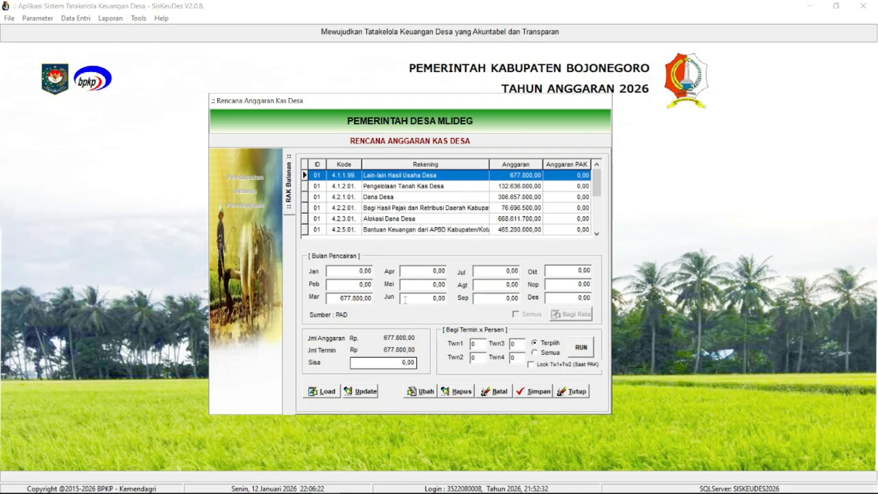
- Review the monthly disbursements of the income accounts, from Pengelolaan Tanah Kas Desa to Bantuan Keuangan dari APBD Kabupaten/Kota, and close the income plan
{"action": "left_click", "coordinate": [393, 187]}
{"action": "left_click", "coordinate": [405, 208]}
{"action": "left_click", "coordinate": [411, 220]}
{"action": "left_click", "coordinate": [408, 200]}
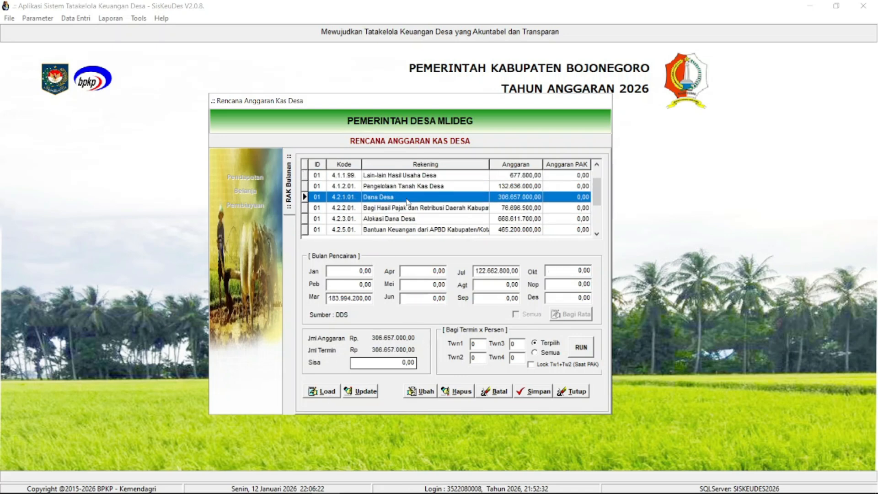
{"action": "left_click", "coordinate": [409, 176]}
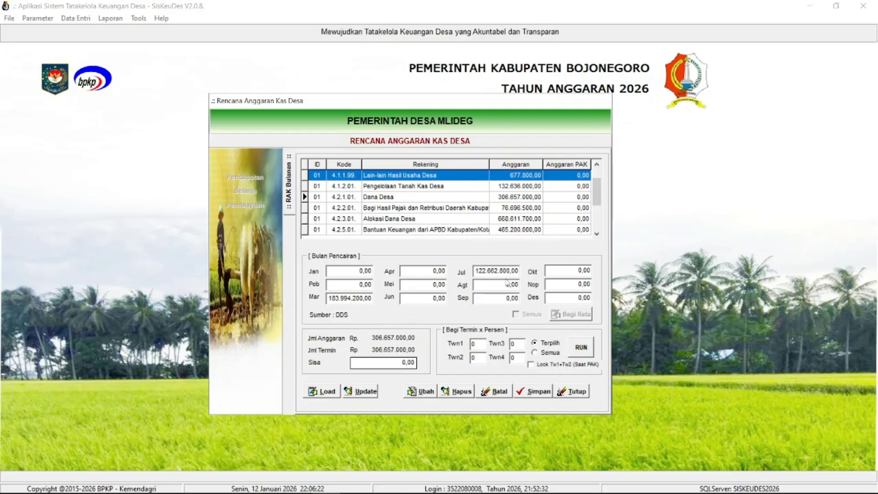
{"action": "left_click", "coordinate": [440, 207]}
{"action": "left_click", "coordinate": [434, 188]}
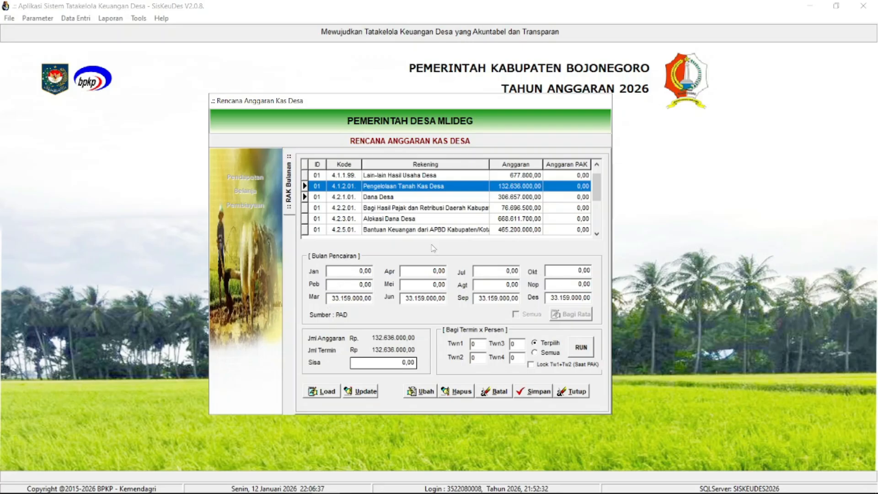
{"action": "left_click", "coordinate": [384, 197]}
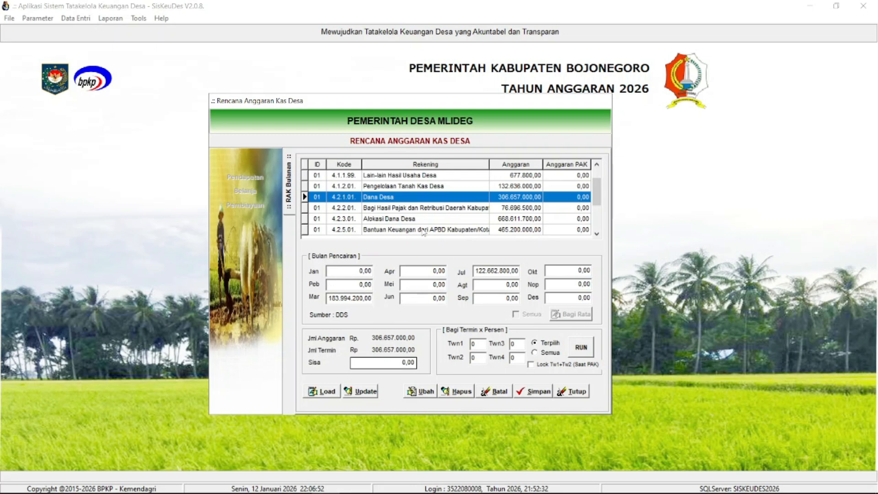
{"action": "left_click", "coordinate": [411, 211]}
{"action": "left_click", "coordinate": [411, 219]}
{"action": "left_click", "coordinate": [413, 232]}
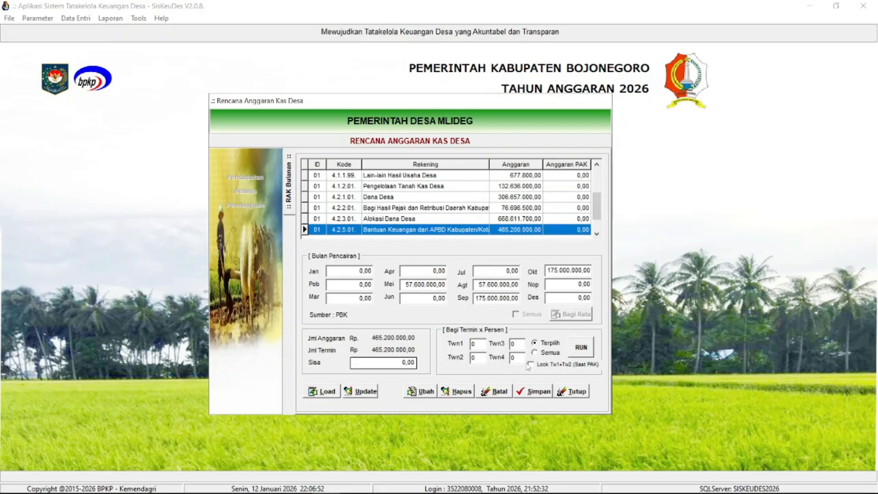
{"action": "left_click", "coordinate": [576, 392]}
- View the Belanja cash plan of the village head's salary and allowance activity under Bidang Penyelenggaran Pemerintahan Desa, and return to the activity list
{"action": "left_click", "coordinate": [260, 194]}
{"action": "left_click", "coordinate": [366, 180]}
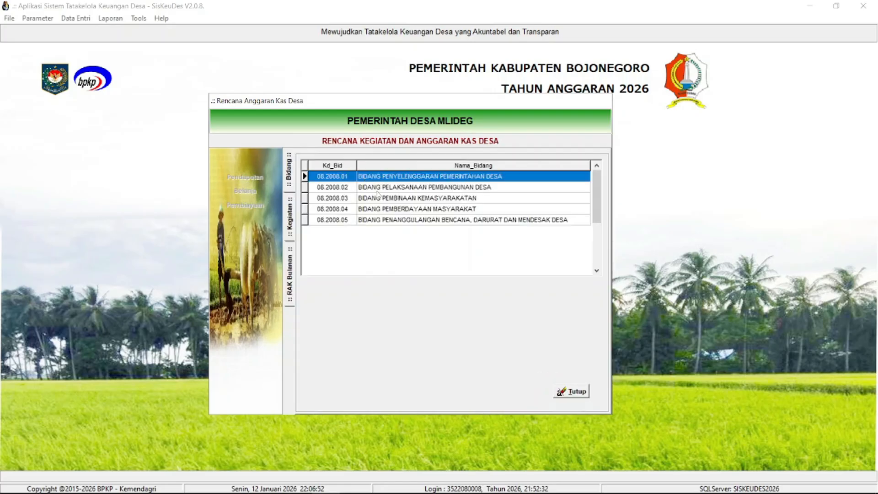
{"action": "left_click", "coordinate": [379, 190]}
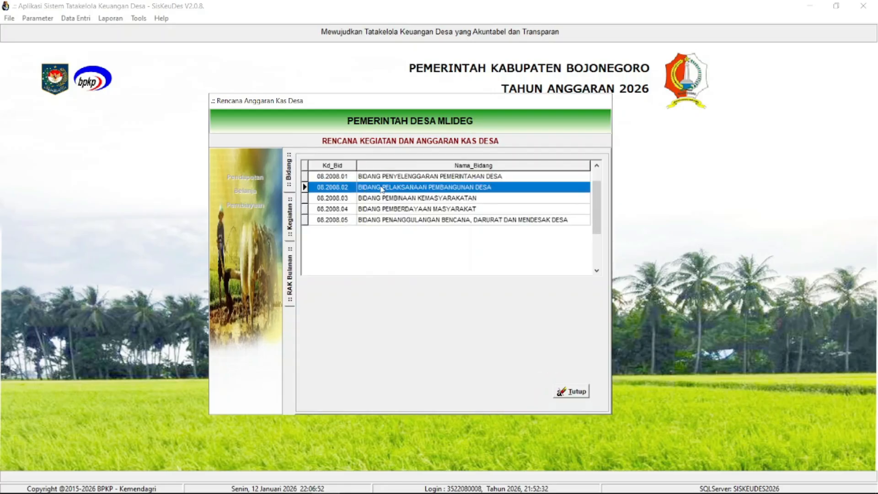
{"action": "double_click", "coordinate": [381, 181]}
{"action": "double_click", "coordinate": [380, 183]}
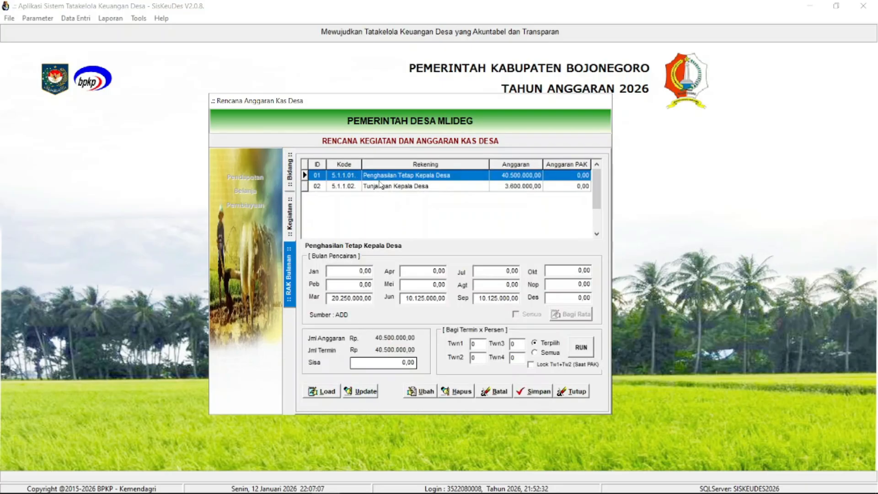
{"action": "left_click", "coordinate": [291, 223]}
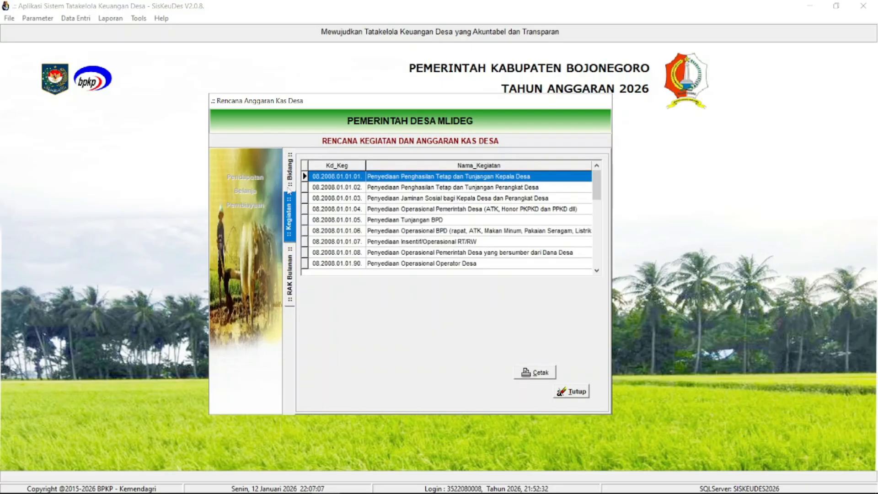
- Reopen the village head's salary and allowance activity and compare the monthly disbursements of Penghasilan Tetap and Tunjangan Kepala Desa
{"action": "double_click", "coordinate": [345, 183]}
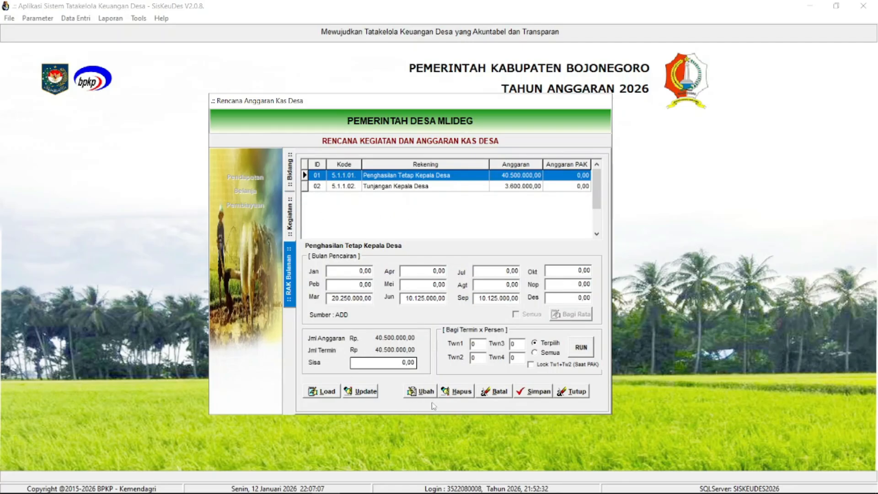
{"action": "left_click", "coordinate": [420, 186]}
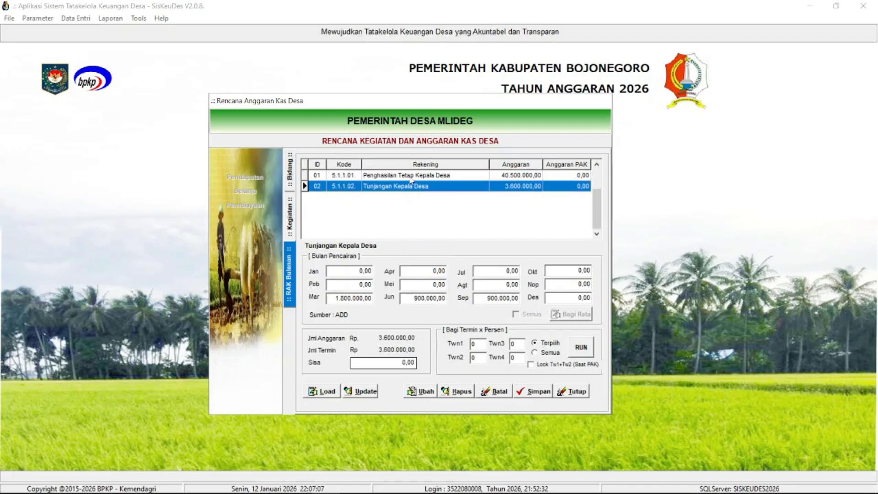
{"action": "left_click", "coordinate": [411, 176]}
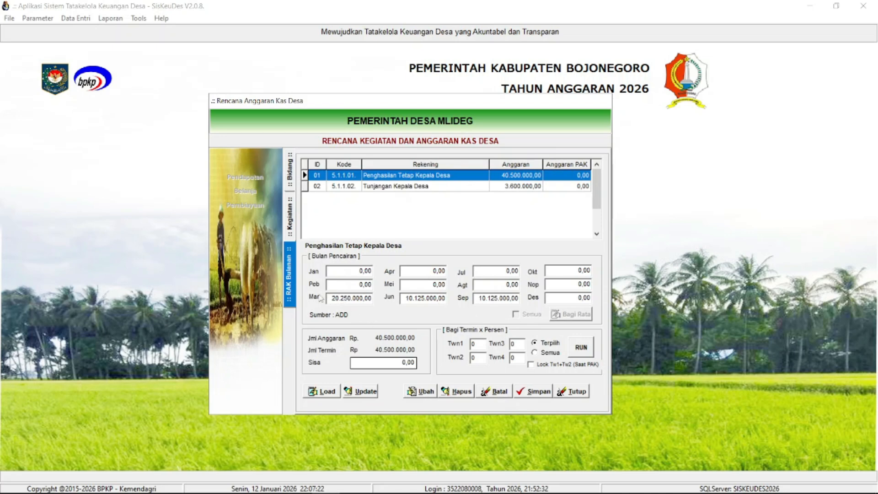
{"action": "left_click", "coordinate": [340, 188]}
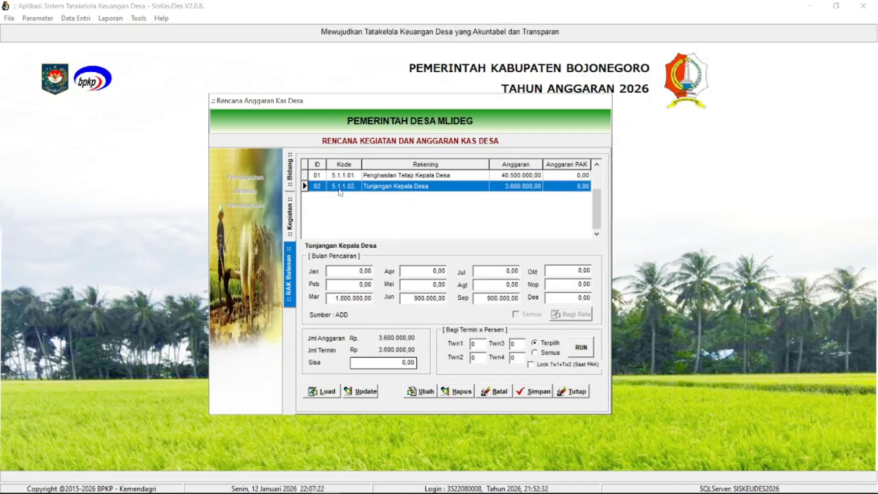
- Return to the bidang list of the Belanja cash plan, select Bidang Pelaksanaan Pembangunan Desa, and close the cash plan window
{"action": "left_click", "coordinate": [290, 218]}
{"action": "left_click", "coordinate": [289, 179]}
{"action": "left_click", "coordinate": [375, 188]}
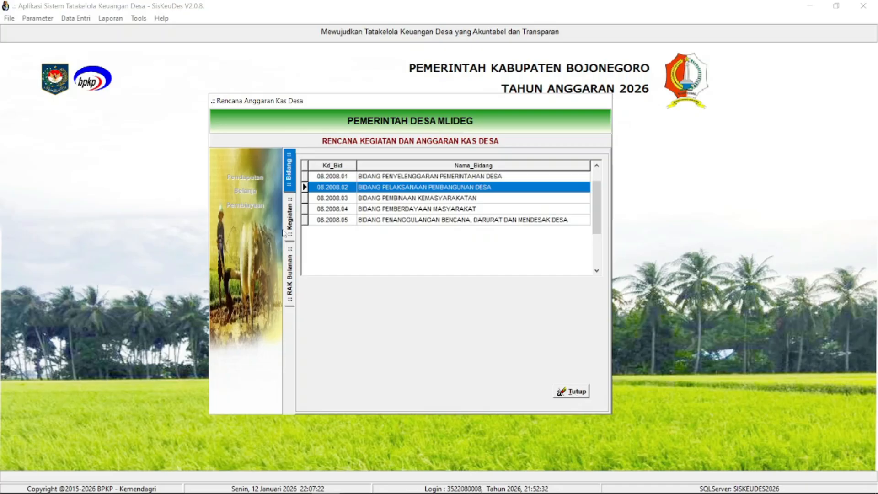
{"action": "left_click", "coordinate": [563, 392]}
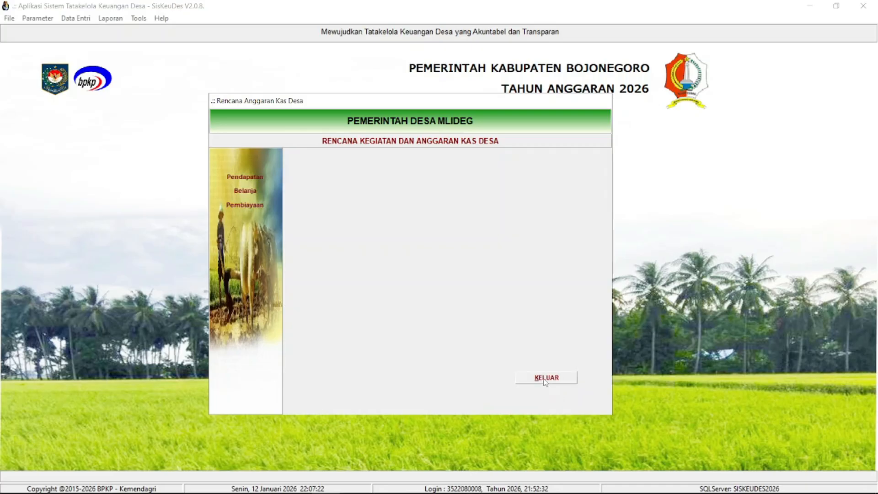
{"action": "left_click", "coordinate": [544, 379]}
- Set up the budgeting report RAK - Rencana Anggaran Kas Desa for Kecamatan Kedungadem and Pemerintah Desa Mlideg
{"action": "left_click", "coordinate": [115, 20]}
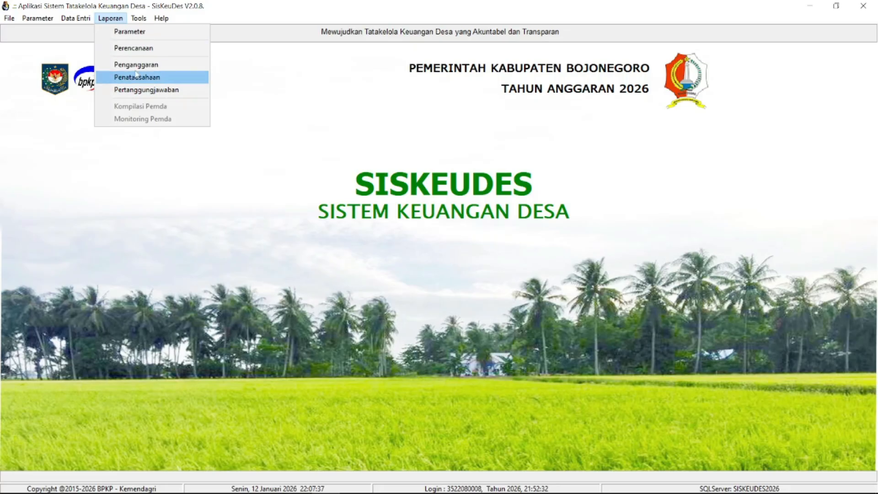
{"action": "left_click", "coordinate": [136, 65]}
{"action": "left_click", "coordinate": [330, 235]}
{"action": "left_click", "coordinate": [602, 162]}
{"action": "left_click", "coordinate": [503, 170]}
{"action": "left_click", "coordinate": [602, 191]}
{"action": "left_click", "coordinate": [503, 202]}
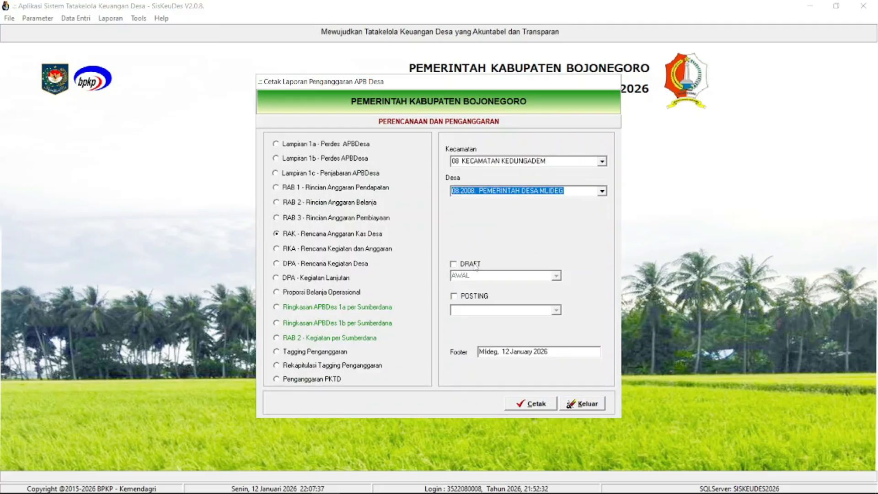
- Base the RAK report on the posted APBDes Awal data instead of the draft and generate its print preview
{"action": "left_click", "coordinate": [476, 266]}
{"action": "left_click", "coordinate": [557, 276]}
{"action": "left_click", "coordinate": [477, 284]}
{"action": "left_click", "coordinate": [483, 297]}
{"action": "left_click", "coordinate": [556, 311]}
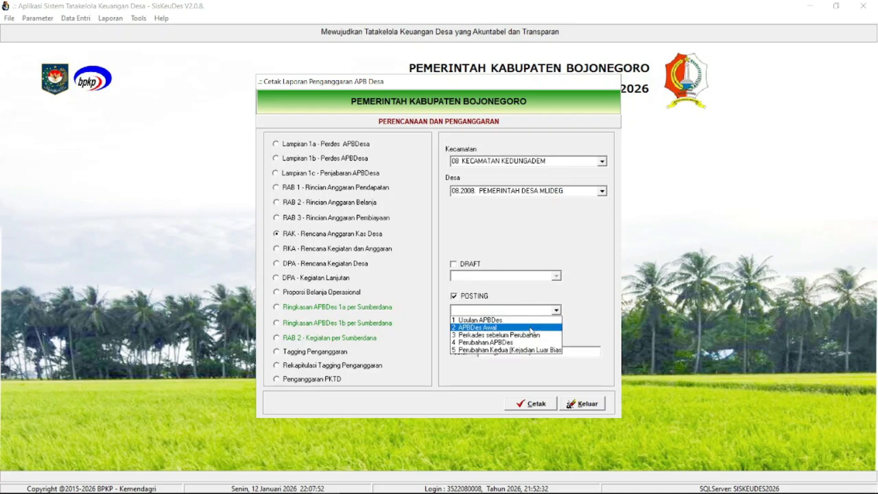
{"action": "left_click", "coordinate": [503, 320]}
{"action": "left_click", "coordinate": [546, 407]}
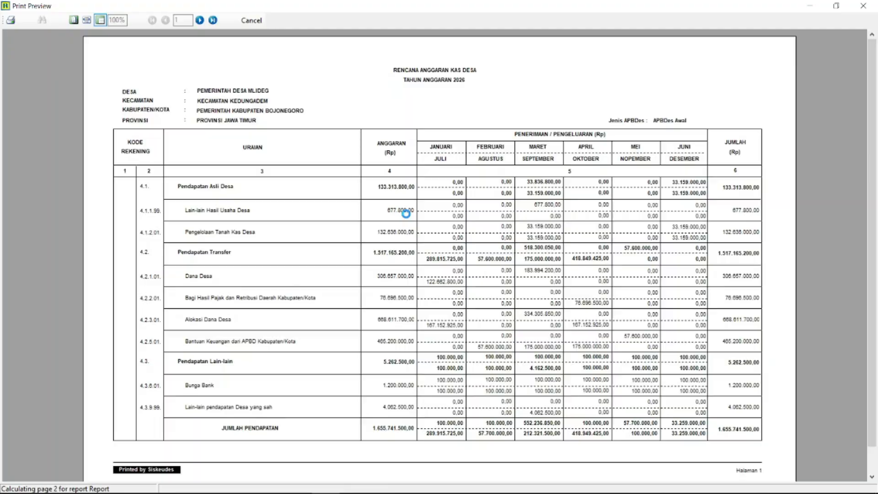
- Examine the monthly figures on the first and last pages of the cash plan report, and close the preview and report window
{"action": "left_click", "coordinate": [86, 20]}
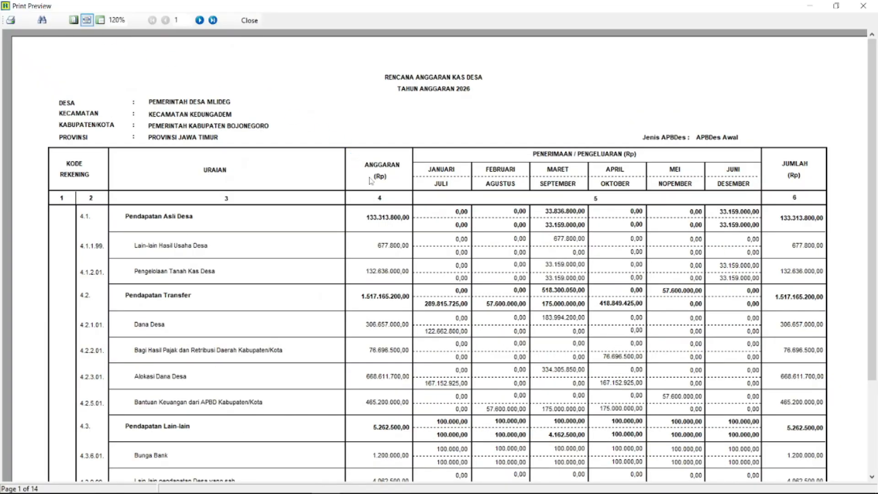
{"action": "left_click_drag", "start_coordinate": [876, 187], "coordinate": [874, 276]}
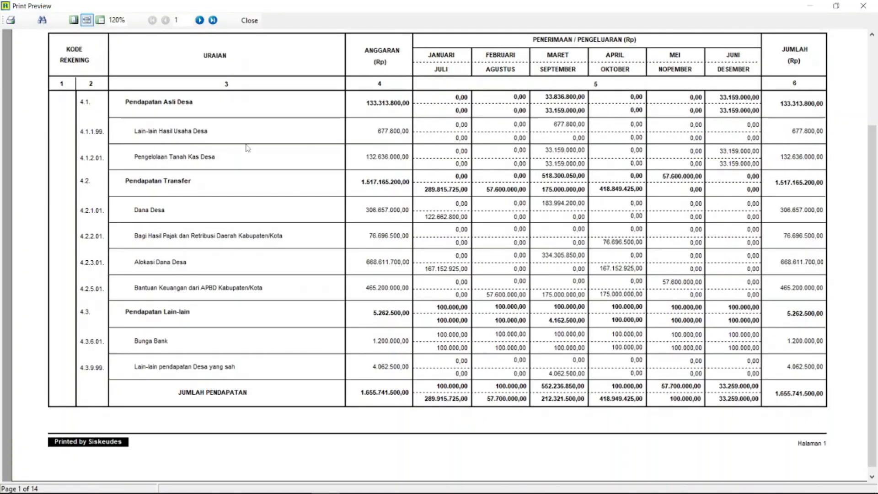
{"action": "left_click", "coordinate": [213, 21]}
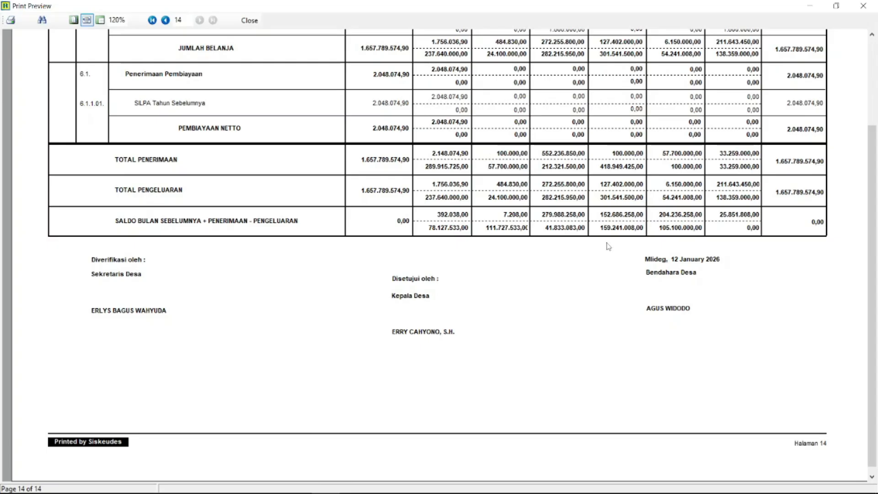
{"action": "left_click", "coordinate": [250, 20]}
{"action": "left_click", "coordinate": [587, 407]}
- Open the Pembiayaan plan in Anggaran Kas Desa and view the monthly disbursements of the SILPA Tahun Sebelumnya rows
{"action": "left_click", "coordinate": [76, 18]}
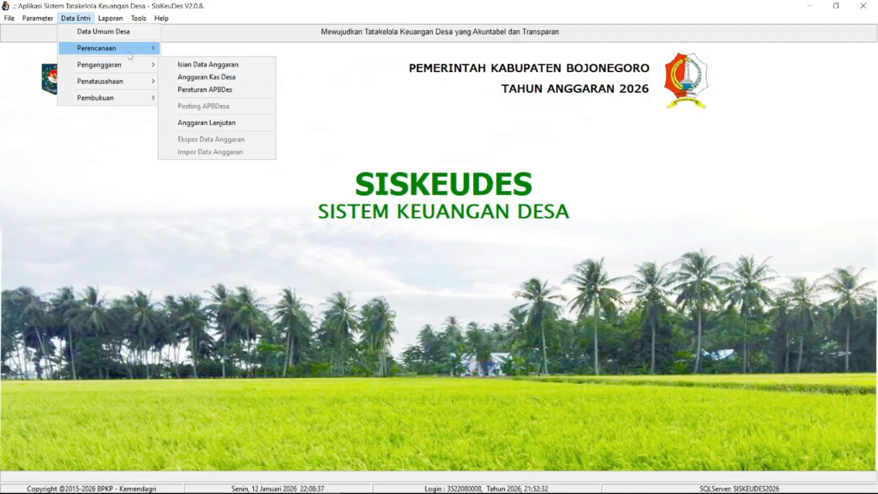
{"action": "mouse_move", "coordinate": [157, 54]}
{"action": "mouse_move", "coordinate": [133, 69]}
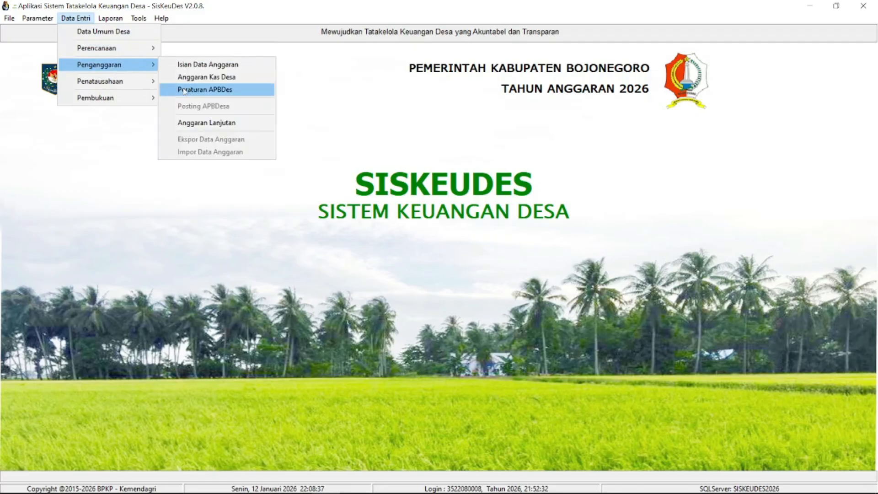
{"action": "left_click", "coordinate": [198, 78]}
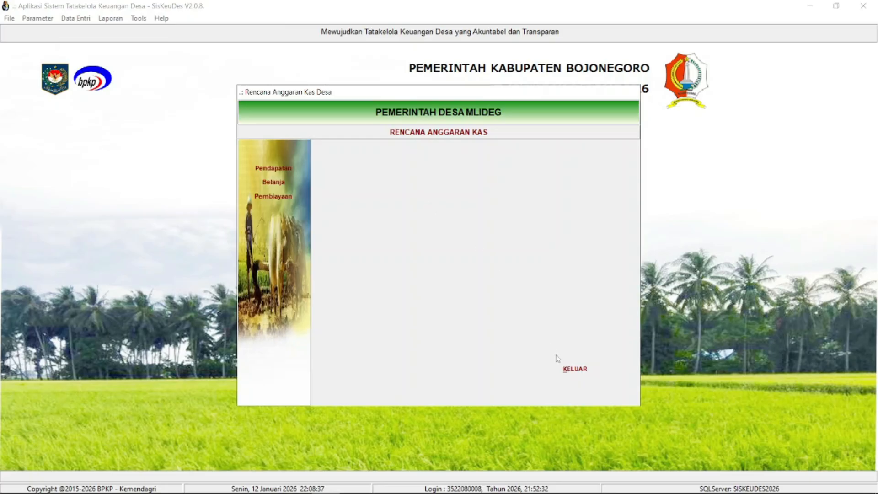
{"action": "left_click", "coordinate": [291, 197]}
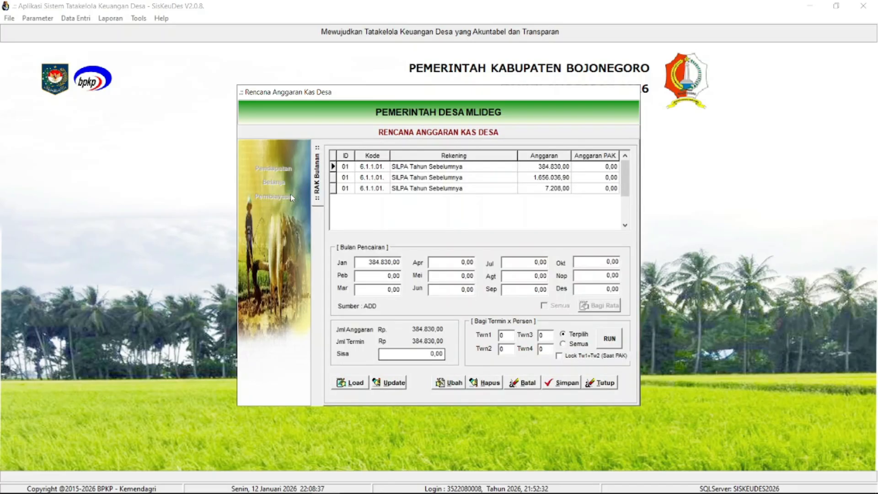
{"action": "left_click", "coordinate": [400, 177]}
{"action": "left_click", "coordinate": [403, 189]}
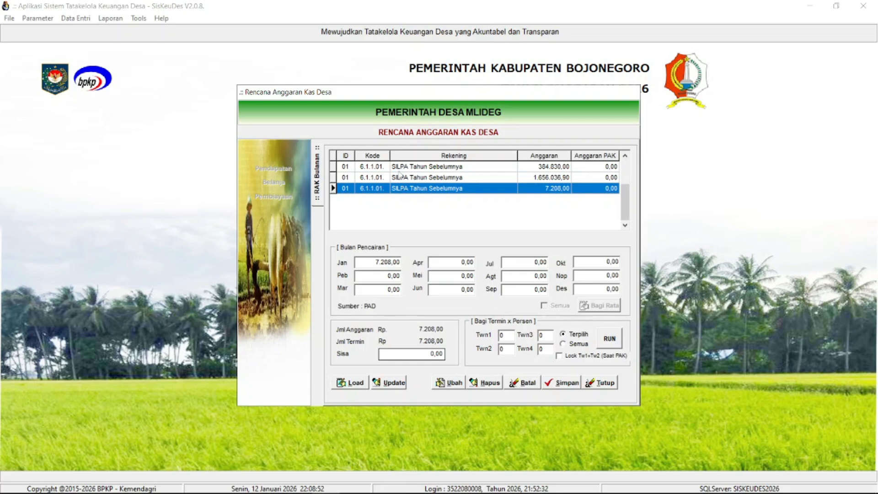
{"action": "left_click", "coordinate": [399, 170]}
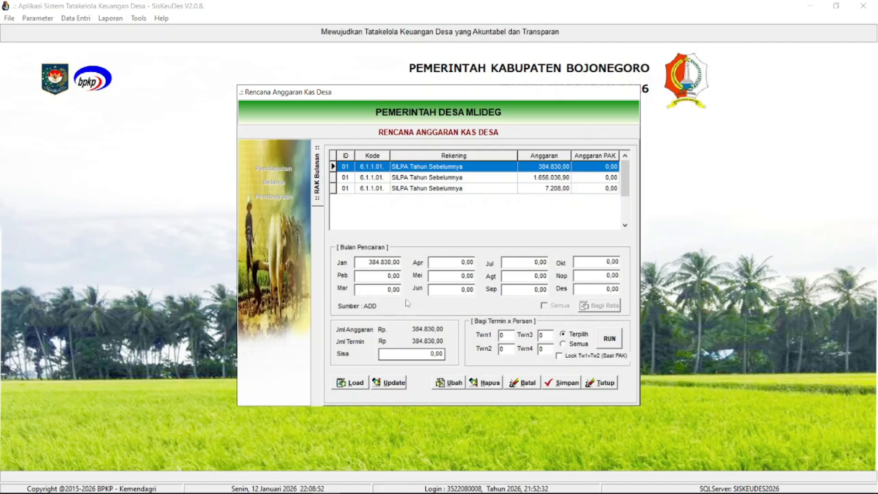
- Compare the funding source and January amount of the three SILPA Tahun Sebelumnya rows, and close the cash plan window
{"action": "left_click", "coordinate": [418, 188]}
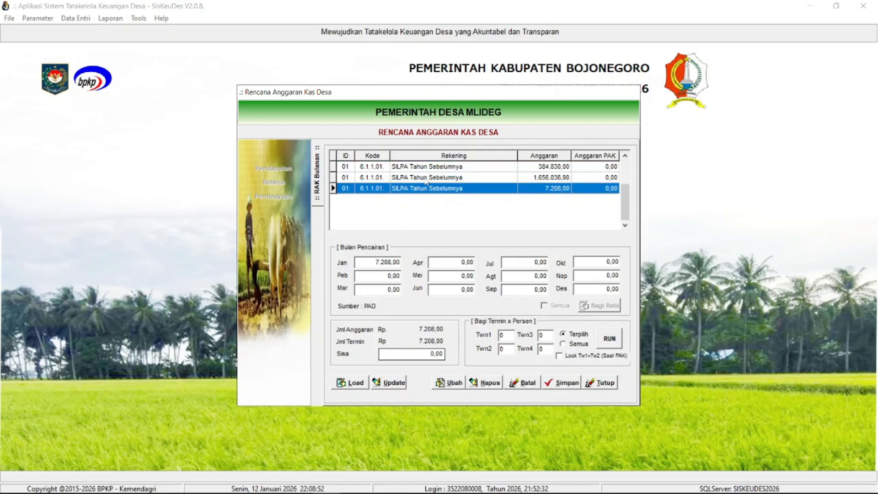
{"action": "left_click", "coordinate": [426, 179]}
{"action": "left_click", "coordinate": [429, 170]}
{"action": "left_click", "coordinate": [433, 179]}
{"action": "left_click", "coordinate": [435, 192]}
{"action": "left_click", "coordinate": [386, 169]}
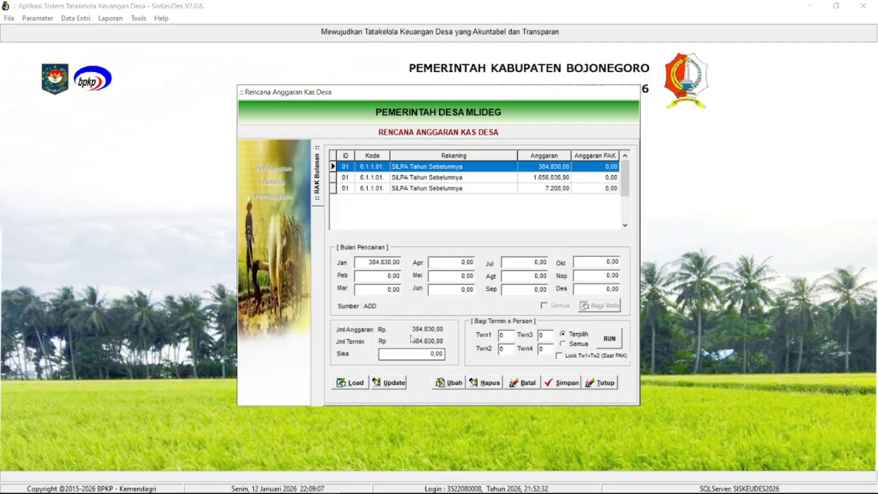
{"action": "left_click", "coordinate": [428, 181]}
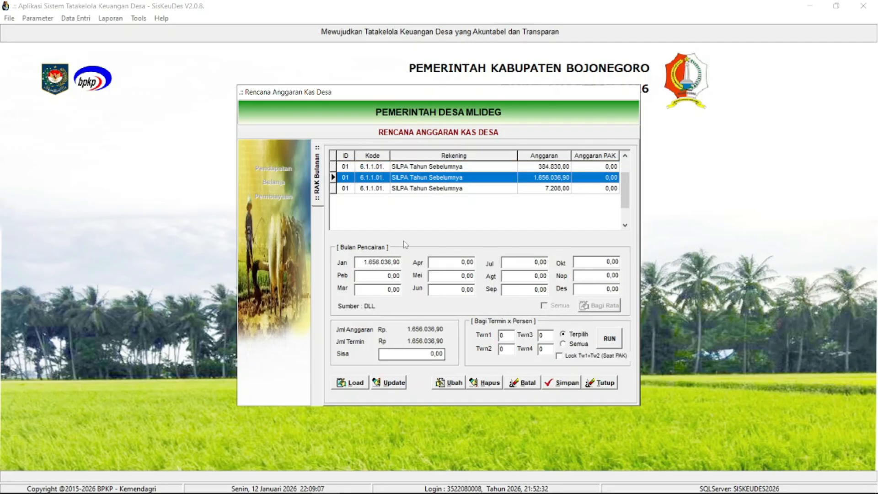
{"action": "left_click", "coordinate": [441, 191]}
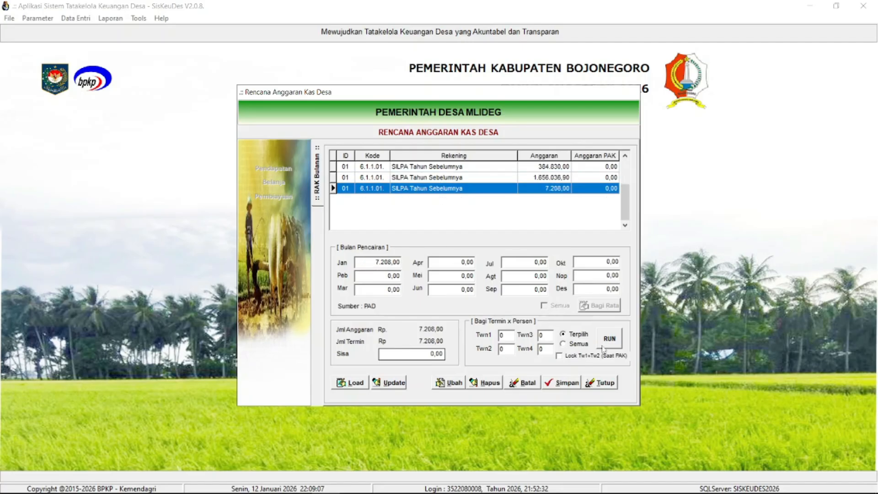
{"action": "left_click", "coordinate": [598, 385]}
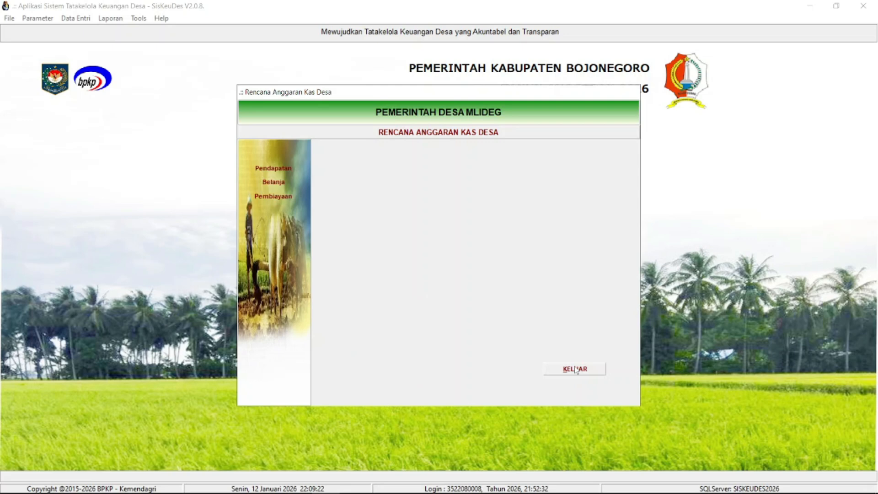
{"action": "left_click", "coordinate": [576, 369]}
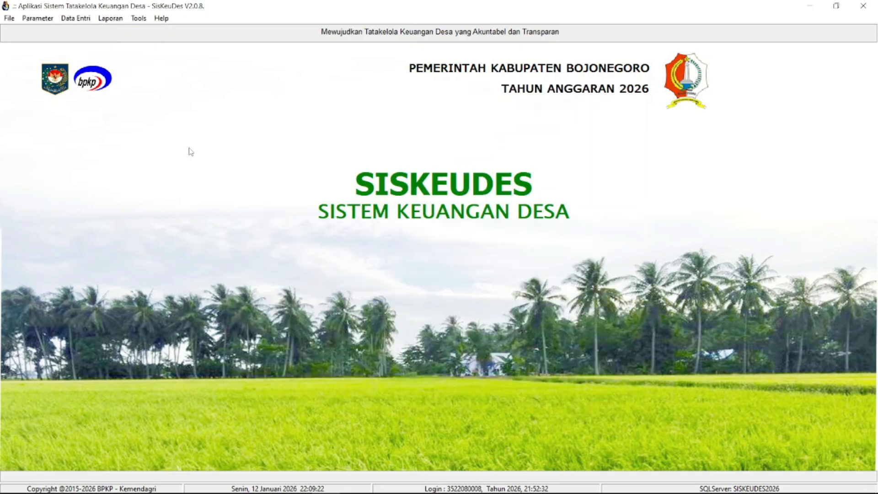
- Open the budget data's Kegiatan section and show the packages of Penyediaan Operasional Pemerintah Desa under Bidang Penyelenggaran Pemerintahan Desa
{"action": "left_click", "coordinate": [76, 18]}
{"action": "mouse_move", "coordinate": [115, 65]}
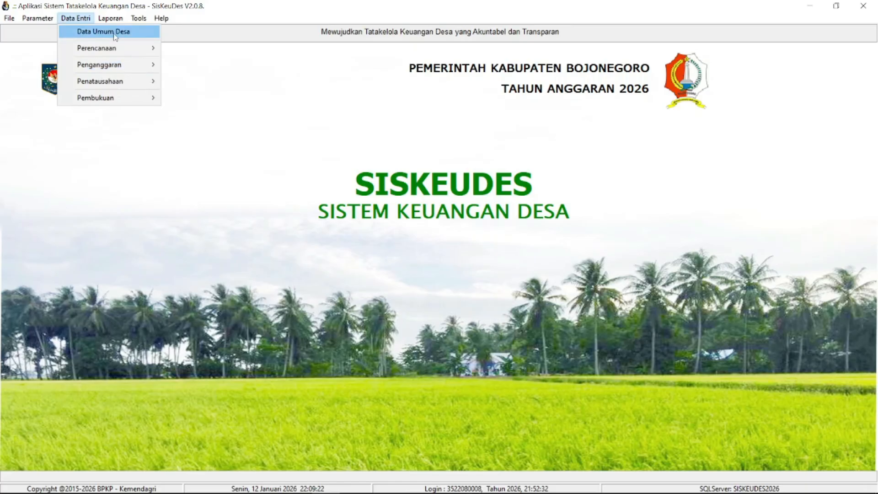
{"action": "mouse_move", "coordinate": [142, 66]}
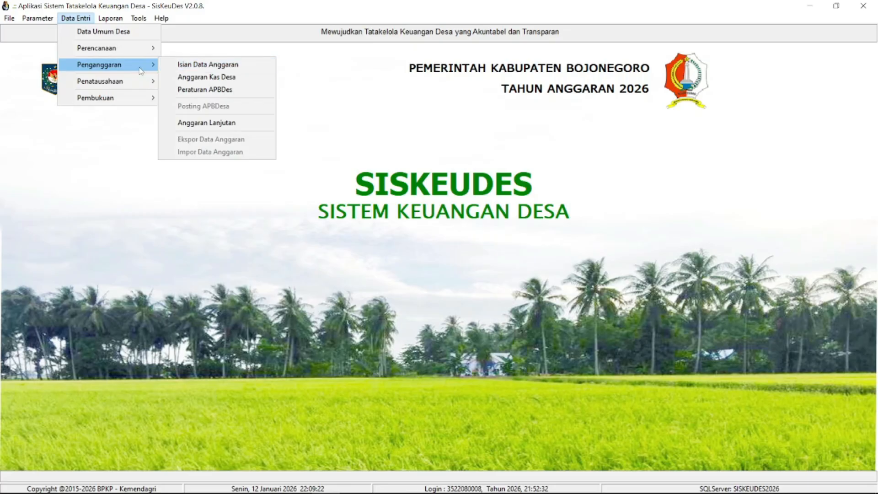
{"action": "left_click", "coordinate": [169, 65]}
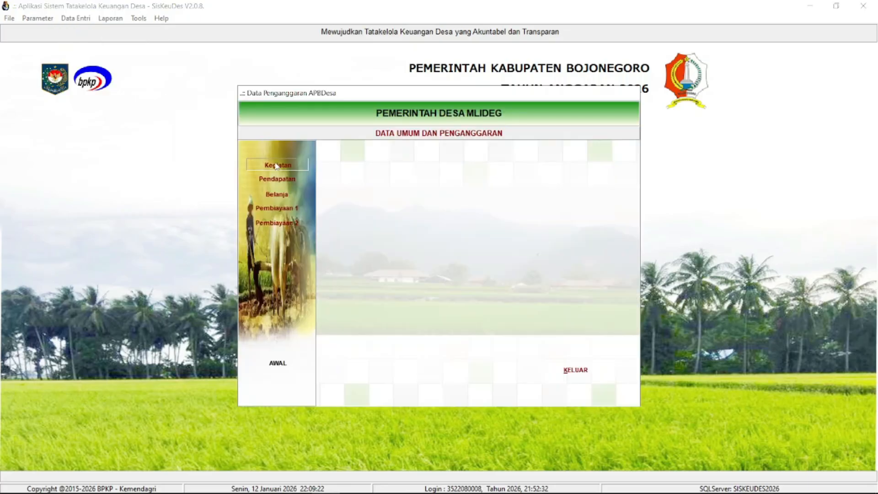
{"action": "left_click", "coordinate": [277, 165]}
{"action": "left_click", "coordinate": [420, 169]}
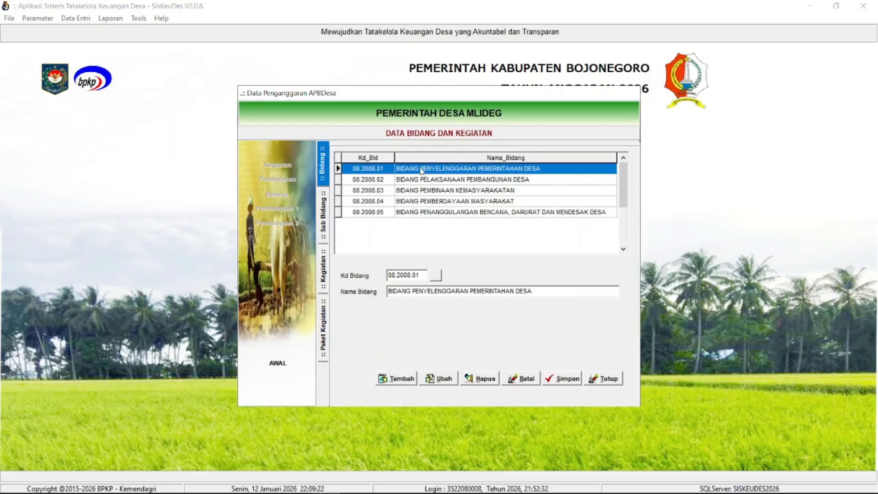
{"action": "double_click", "coordinate": [455, 173]}
{"action": "left_click", "coordinate": [496, 221]}
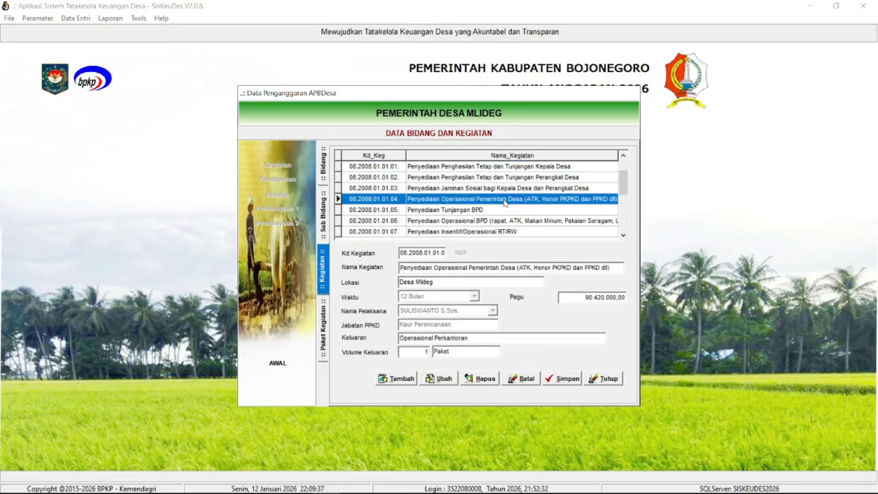
{"action": "double_click", "coordinate": [505, 200]}
- View the packages Op. Pemdes Silpa PAD and Biaya Pajak Bank dan Admin Bank, and close the activity data
{"action": "left_click", "coordinate": [498, 247]}
{"action": "left_click_drag", "start_coordinate": [625, 190], "coordinate": [625, 231]}
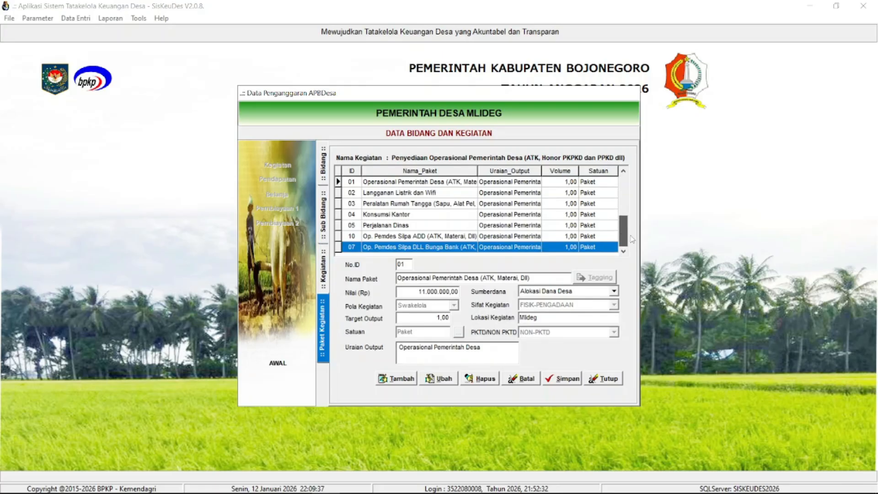
{"action": "left_click", "coordinate": [503, 244]}
{"action": "left_click", "coordinate": [416, 237]}
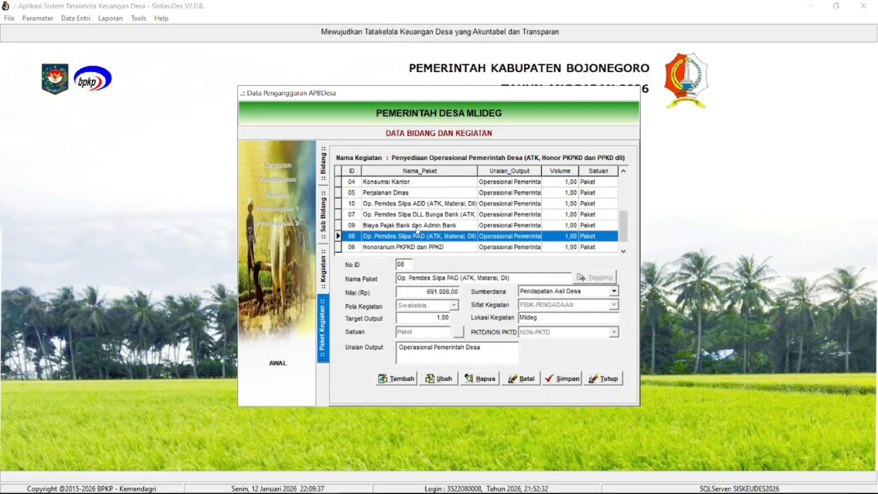
{"action": "left_click", "coordinate": [417, 226]}
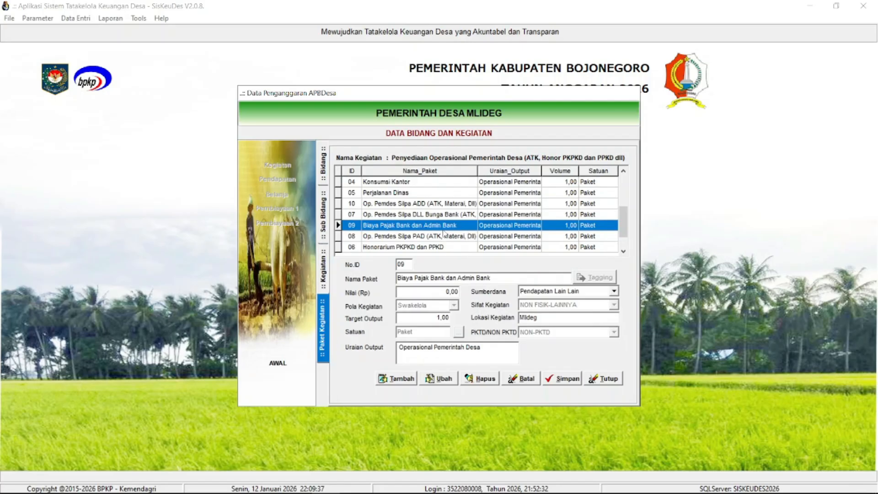
{"action": "left_click", "coordinate": [605, 378]}
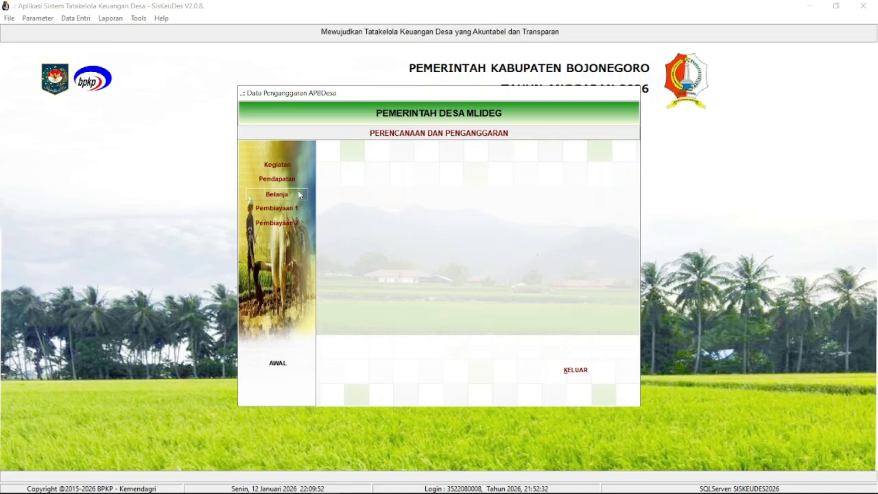
- Open the Belanja packages of Penyediaan Operasional Pemerintah Desa under Bidang Penyelenggaran Pemerintahan Desa
{"action": "left_click", "coordinate": [300, 195]}
{"action": "double_click", "coordinate": [444, 173]}
{"action": "left_click", "coordinate": [498, 257]}
{"action": "left_click", "coordinate": [499, 226]}
{"action": "double_click", "coordinate": [499, 226]}
{"action": "left_click", "coordinate": [476, 256]}
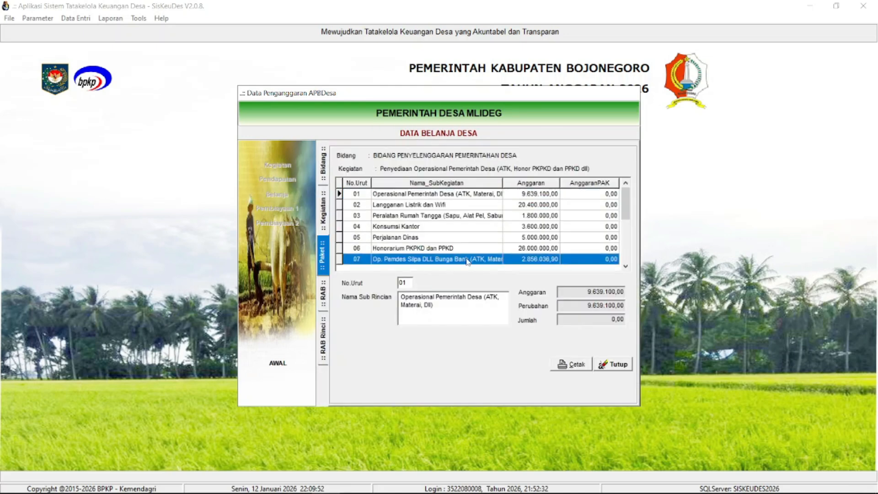
- View the budget accounts of the Biaya Pajak Bank dan Admin Bank package, including Belanja Operasional Perkantoran lainnya, and close the Belanja data
{"action": "left_click_drag", "start_coordinate": [629, 209], "coordinate": [636, 260]}
{"action": "left_click", "coordinate": [447, 249]}
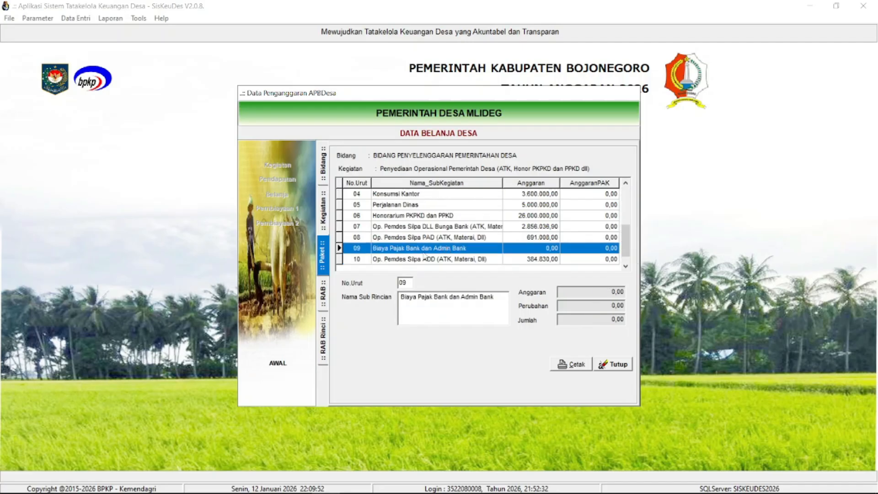
{"action": "double_click", "coordinate": [435, 251]}
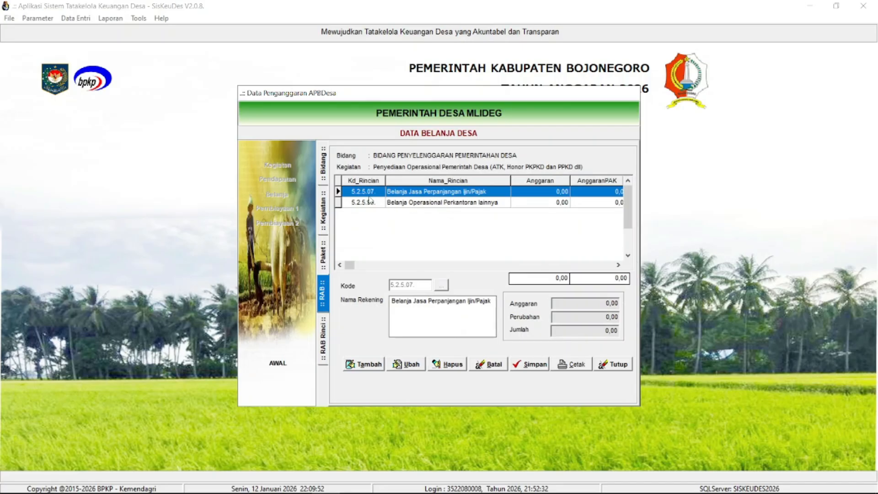
{"action": "left_click", "coordinate": [433, 204]}
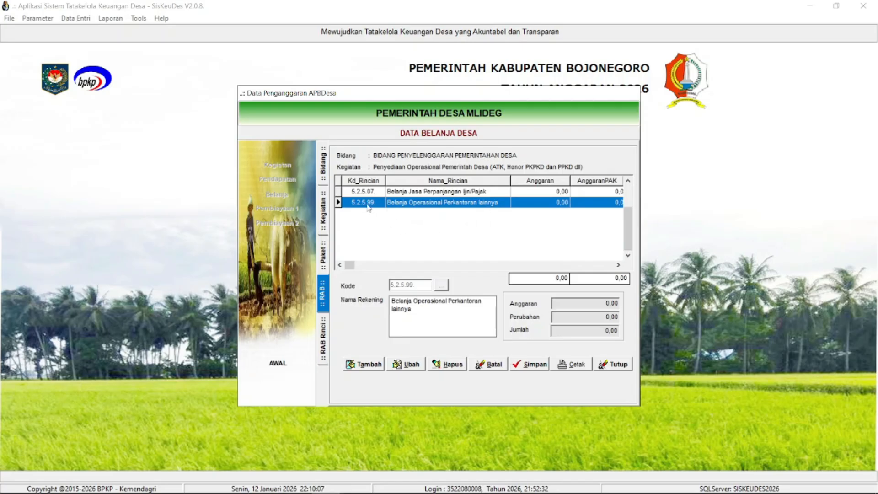
{"action": "left_click", "coordinate": [616, 365]}
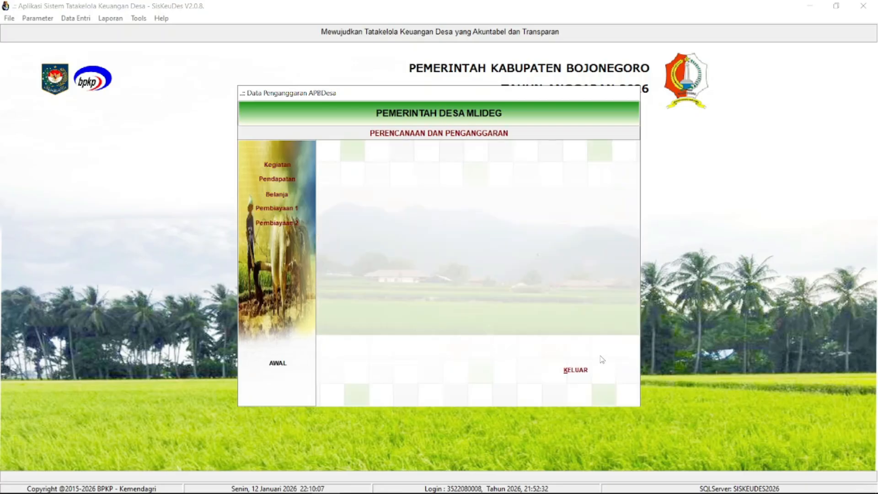
- Close the budget data and open the budgeting reports, selecting Proporsi Belanja Operasional for Kecamatan Kedungadem and Pemerintah Desa Mlideg
{"action": "left_click", "coordinate": [577, 370]}
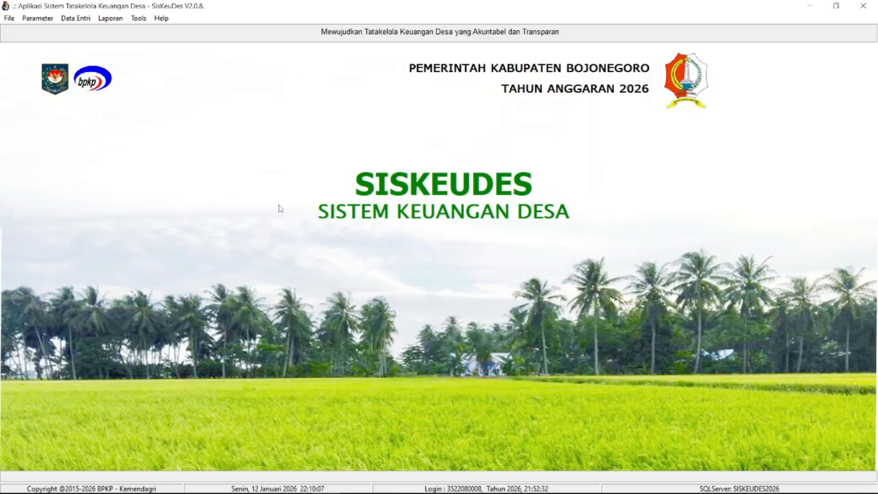
{"action": "left_click", "coordinate": [110, 18]}
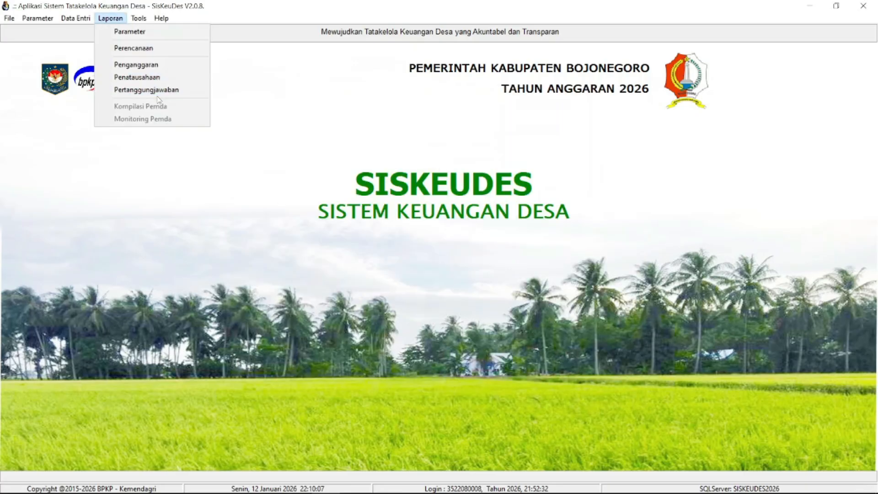
{"action": "left_click", "coordinate": [147, 66]}
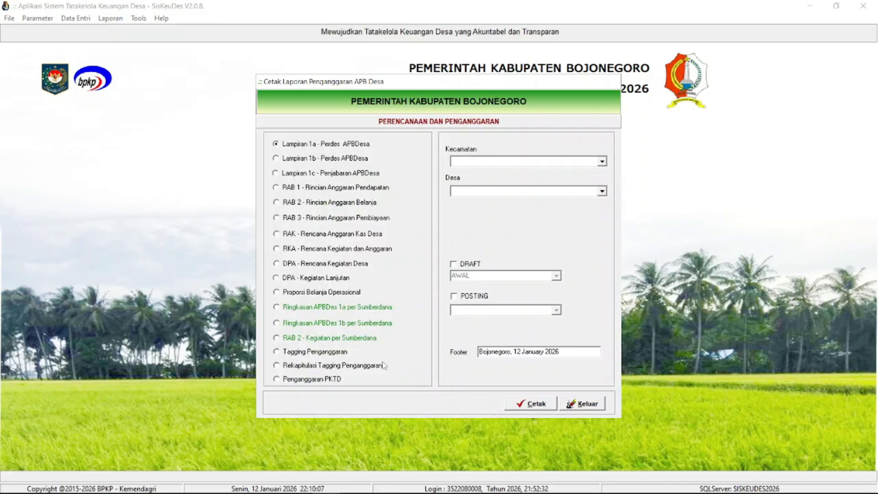
{"action": "left_click", "coordinate": [344, 293]}
{"action": "left_click", "coordinate": [601, 162]}
{"action": "left_click", "coordinate": [526, 173]}
{"action": "left_click", "coordinate": [602, 192]}
{"action": "left_click", "coordinate": [526, 204]}
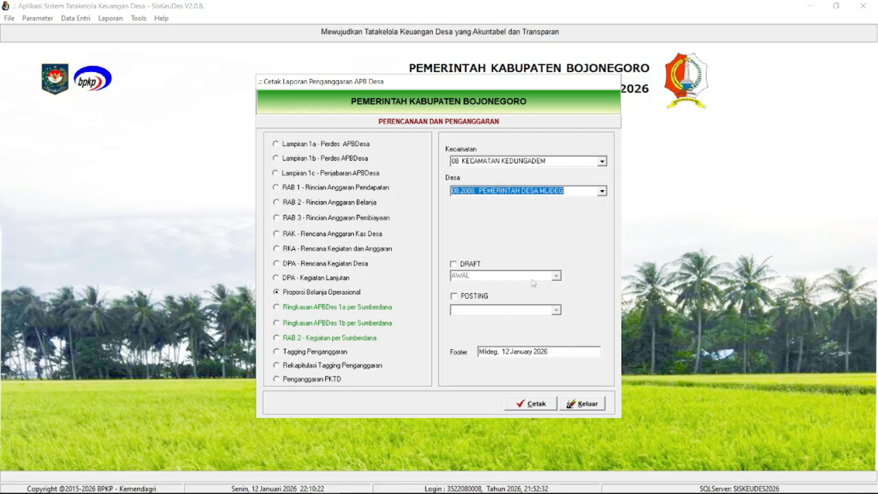
- Preview the operational spending proportion report with posting status APBDes Awal, and close the preview and report window
{"action": "left_click", "coordinate": [478, 297]}
{"action": "left_click", "coordinate": [556, 311]}
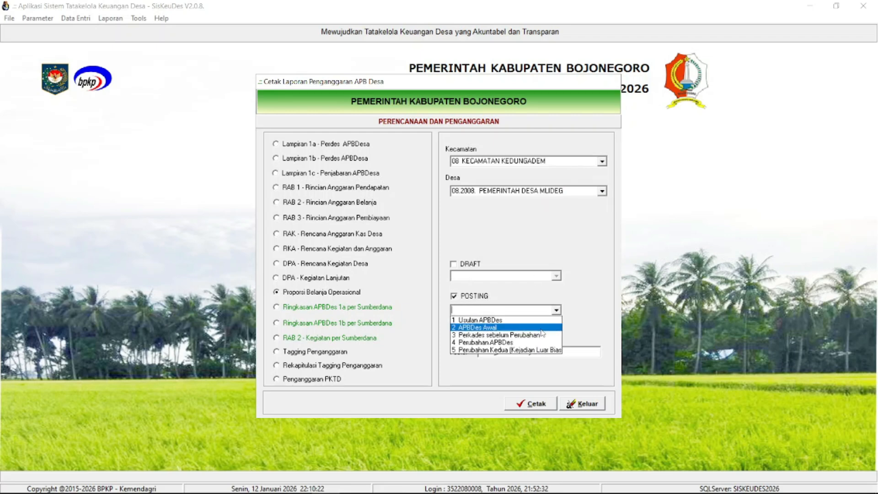
{"action": "left_click", "coordinate": [547, 328]}
{"action": "left_click", "coordinate": [532, 403]}
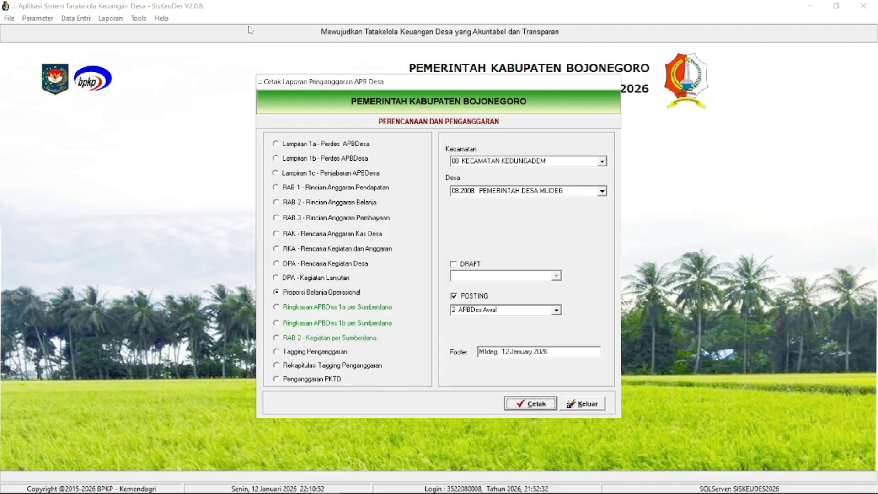
{"action": "left_click", "coordinate": [250, 22]}
{"action": "left_click", "coordinate": [594, 408]}
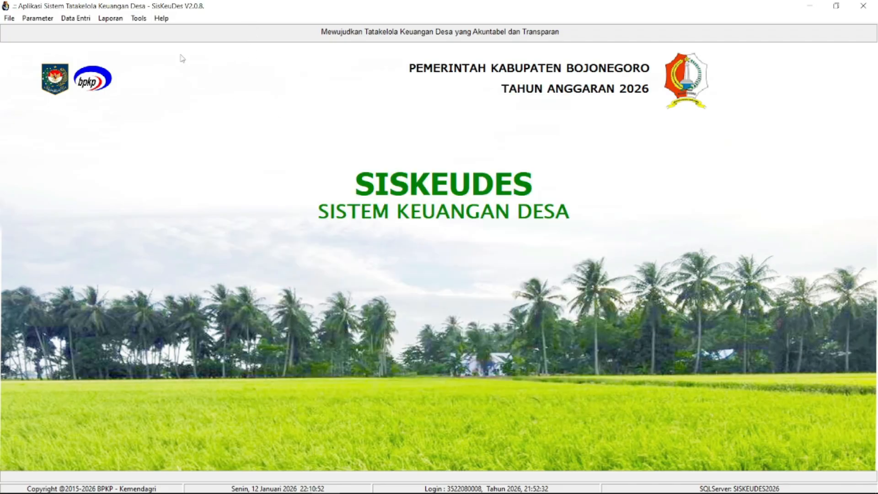
- Open the budget data's Pendapatan section and view the accounts from Pengelolaan Tanah Kas Desa through Alokasi Dana Desa
{"action": "left_click", "coordinate": [84, 19]}
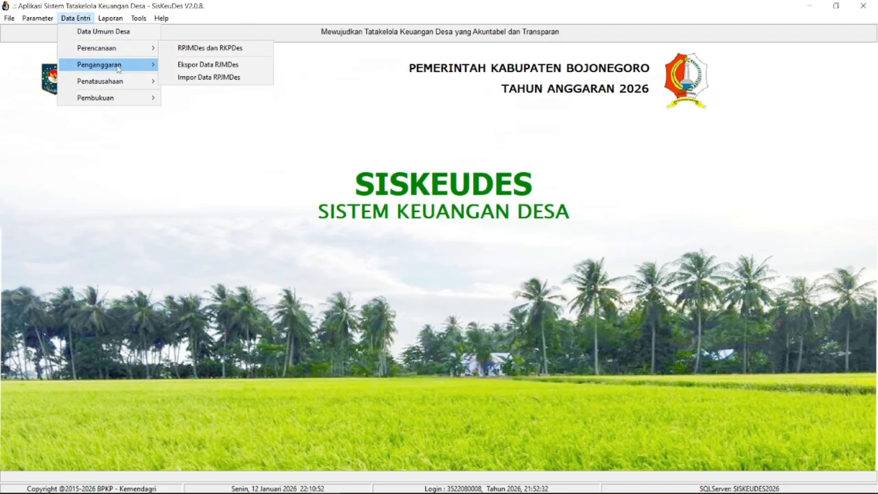
{"action": "mouse_move", "coordinate": [118, 67]}
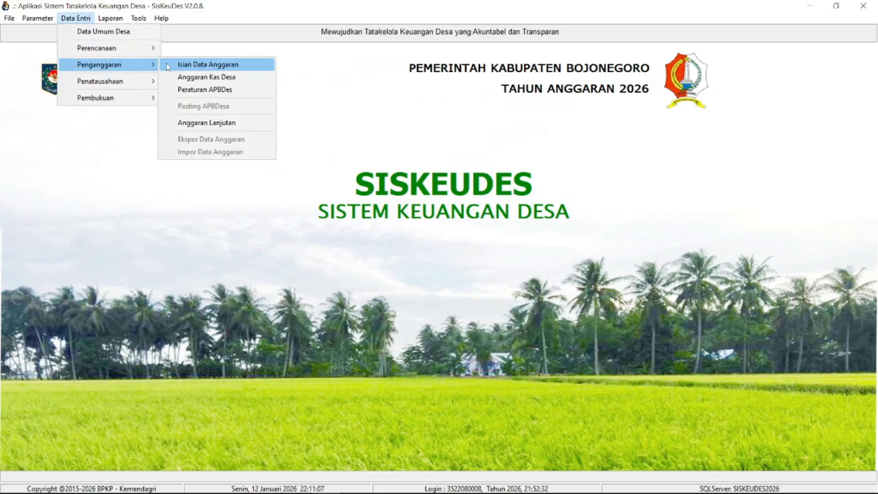
{"action": "left_click", "coordinate": [168, 66]}
{"action": "left_click", "coordinate": [287, 180]}
{"action": "left_click", "coordinate": [435, 194]}
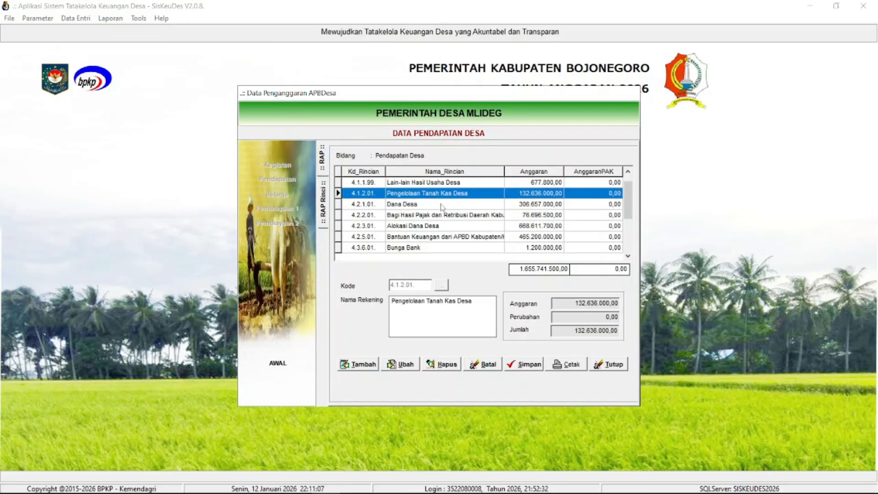
{"action": "left_click", "coordinate": [442, 206]}
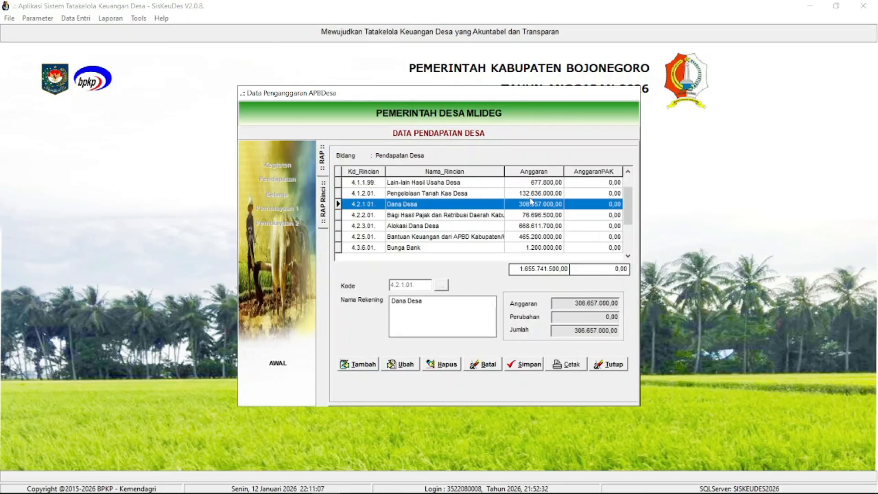
{"action": "left_click", "coordinate": [538, 215]}
{"action": "left_click", "coordinate": [522, 207]}
{"action": "left_click", "coordinate": [488, 219]}
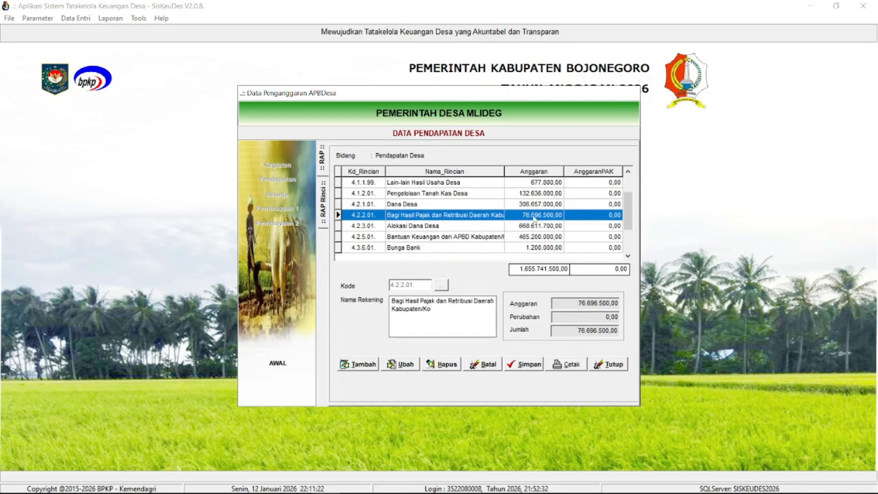
{"action": "left_click", "coordinate": [478, 228]}
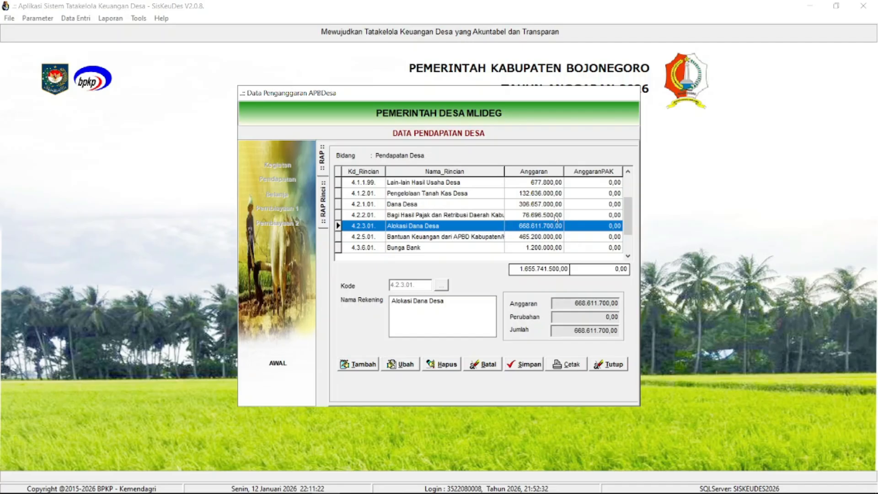
- Examine the transfer revenue accounts Dana Desa, Bagi Hasil Pajak dan Retribusi Daerah, and Alokasi Dana Desa
{"action": "left_click", "coordinate": [415, 208]}
{"action": "left_click", "coordinate": [421, 219]}
{"action": "left_click", "coordinate": [420, 224]}
{"action": "left_click", "coordinate": [421, 208]}
{"action": "left_click", "coordinate": [421, 215]}
{"action": "left_click", "coordinate": [429, 226]}
{"action": "left_click", "coordinate": [430, 206]}
{"action": "left_click", "coordinate": [432, 215]}
{"action": "left_click", "coordinate": [440, 226]}
{"action": "left_click", "coordinate": [455, 206]}
{"action": "left_click", "coordinate": [464, 226]}
- View the Pengelolaan Tanah Kas Desa, Bantuan Keuangan dari APBD Kabupaten/Kota and Bunga Bank accounts, returning to Lain-lain Hasil Usaha Desa
{"action": "left_click", "coordinate": [475, 194]}
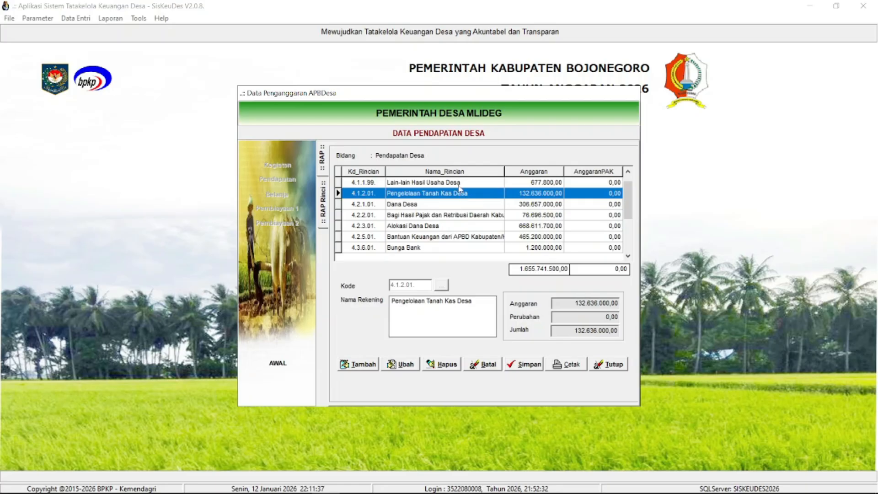
{"action": "left_click", "coordinate": [453, 239]}
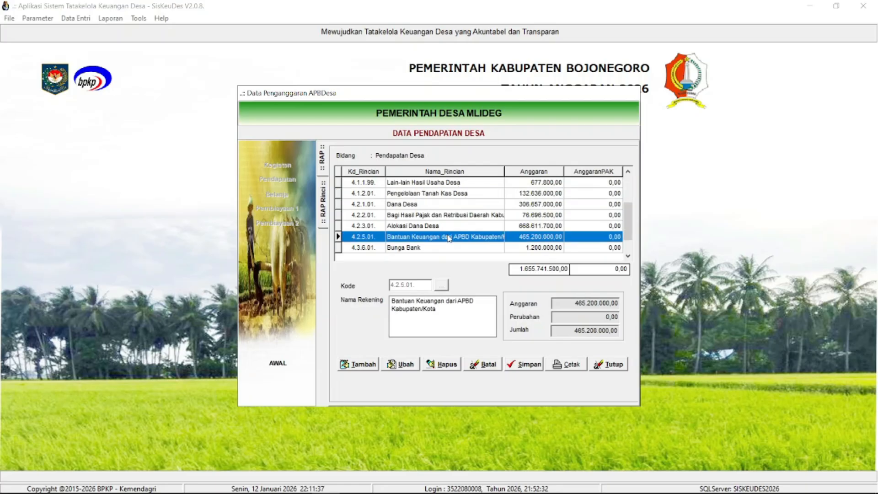
{"action": "left_click", "coordinate": [475, 252]}
{"action": "left_click_drag", "start_coordinate": [630, 224], "coordinate": [630, 183]}
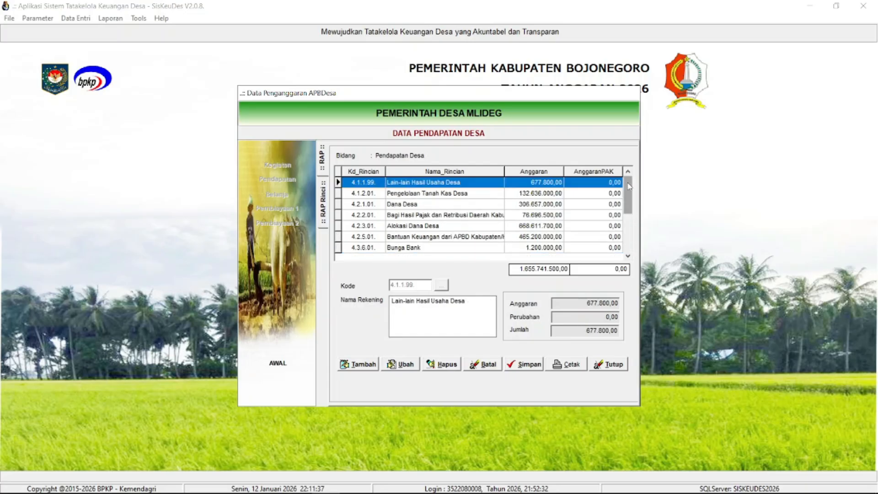
- Compare the budget amounts of Alokasi Dana Desa, Bantuan Keuangan dari APBD Kabupaten/Kota, Bagi Hasil Pajak dan Retribusi Daerah, and Dana Desa
{"action": "left_click", "coordinate": [532, 227]}
{"action": "left_click", "coordinate": [534, 238]}
{"action": "left_click", "coordinate": [530, 226]}
{"action": "left_click", "coordinate": [521, 215]}
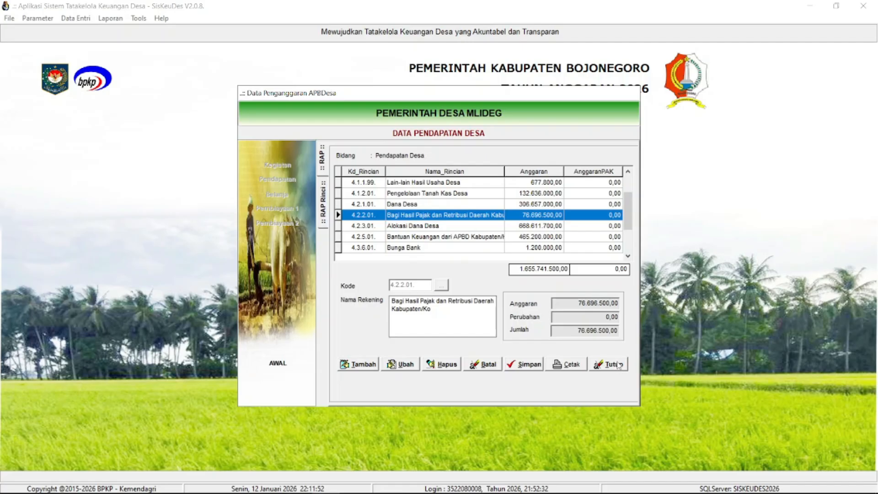
{"action": "left_click", "coordinate": [494, 206]}
{"action": "left_click", "coordinate": [498, 217]}
{"action": "left_click", "coordinate": [502, 227]}
{"action": "left_click", "coordinate": [501, 205]}
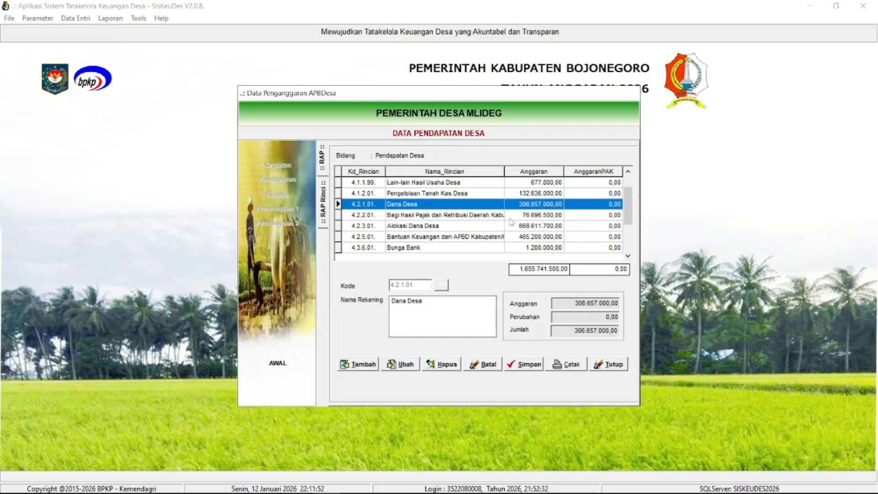
{"action": "left_click", "coordinate": [510, 218]}
{"action": "left_click", "coordinate": [519, 229]}
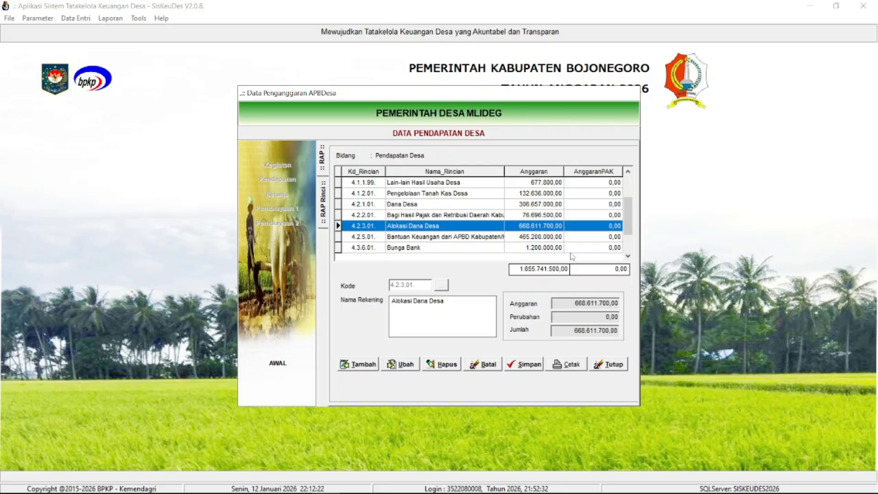
- Review the Dana Desa, Bagi Hasil Pajak and Alokasi Dana Desa accounts again, and close the Pendapatan data and budget window
{"action": "left_click", "coordinate": [476, 206]}
{"action": "left_click", "coordinate": [476, 219]}
{"action": "left_click", "coordinate": [482, 234]}
{"action": "left_click", "coordinate": [477, 218]}
{"action": "left_click", "coordinate": [475, 207]}
{"action": "left_click", "coordinate": [478, 225]}
{"action": "left_click", "coordinate": [430, 215]}
{"action": "left_click", "coordinate": [427, 204]}
{"action": "left_click", "coordinate": [436, 226]}
{"action": "left_click", "coordinate": [441, 204]}
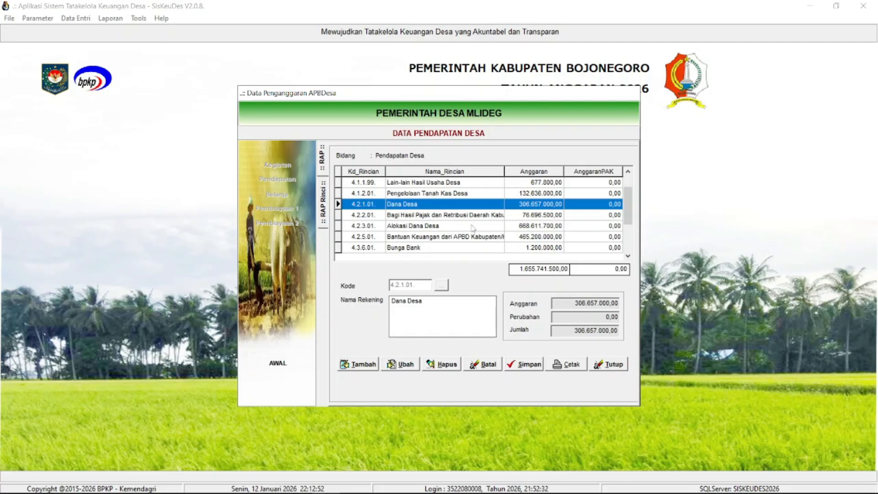
{"action": "left_click", "coordinate": [613, 365]}
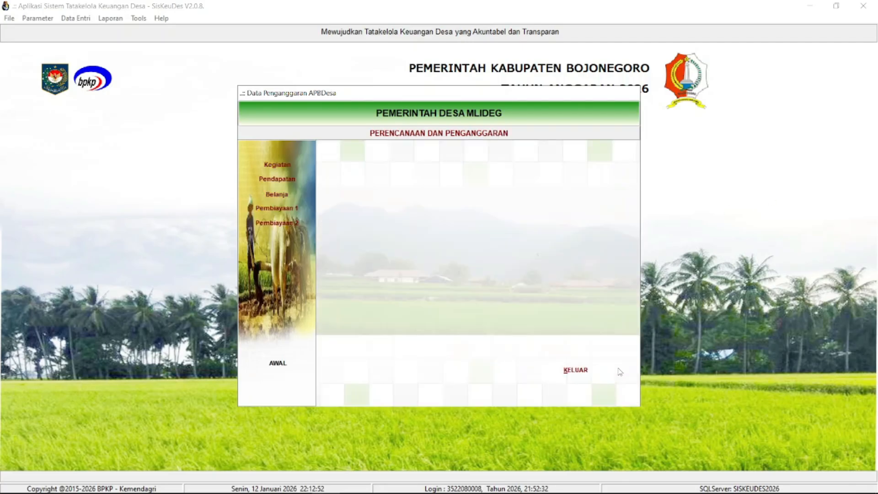
{"action": "left_click", "coordinate": [591, 373]}
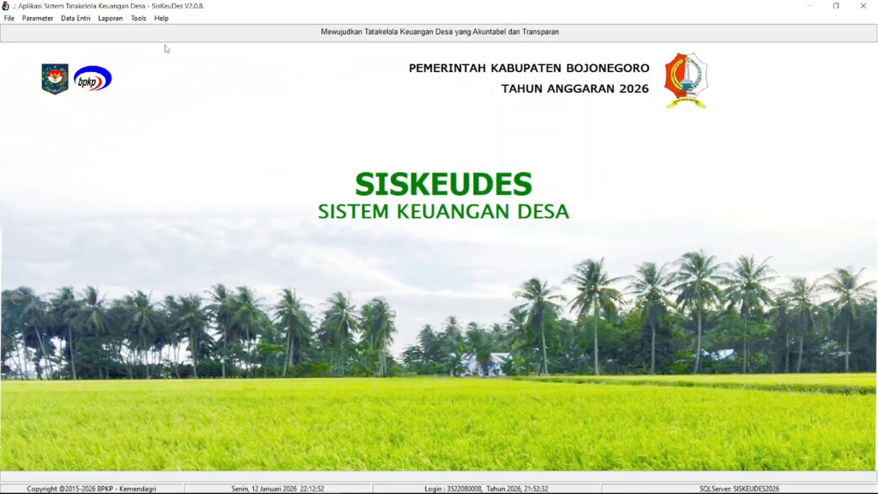
{"action": "left_click", "coordinate": [116, 20]}
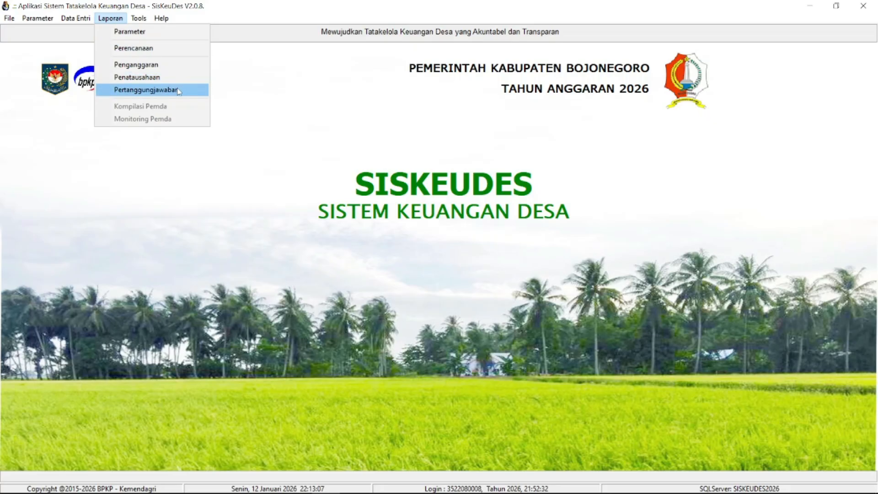
{"action": "left_click", "coordinate": [360, 243]}
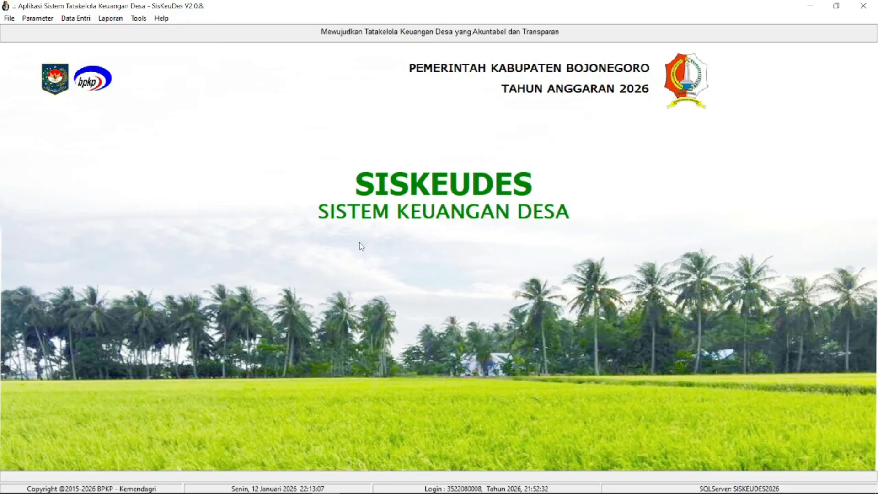
{"action": "left_click", "coordinate": [118, 20]}
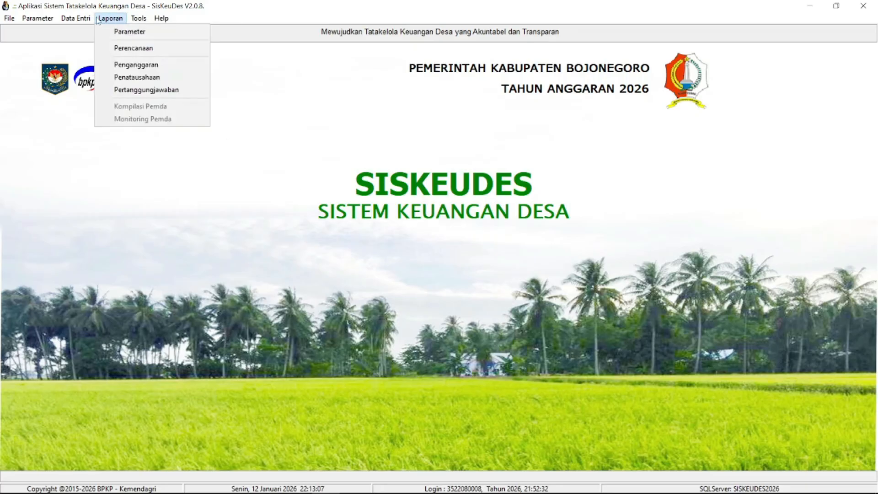
{"action": "left_click", "coordinate": [347, 198]}
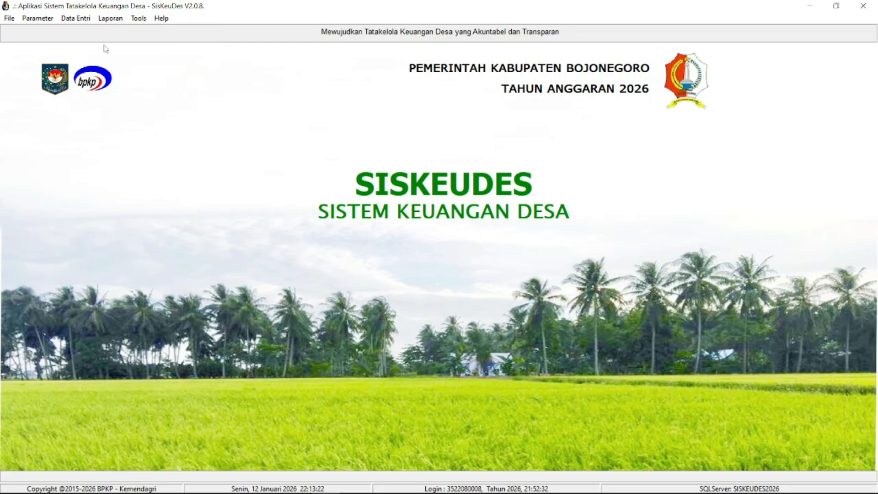
{"action": "left_click", "coordinate": [83, 21]}
{"action": "mouse_move", "coordinate": [132, 45]}
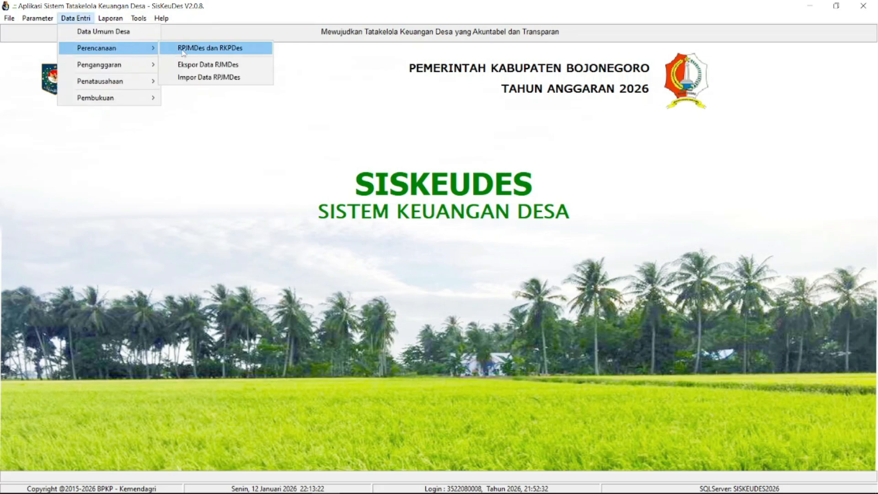
{"action": "left_click", "coordinate": [297, 196]}
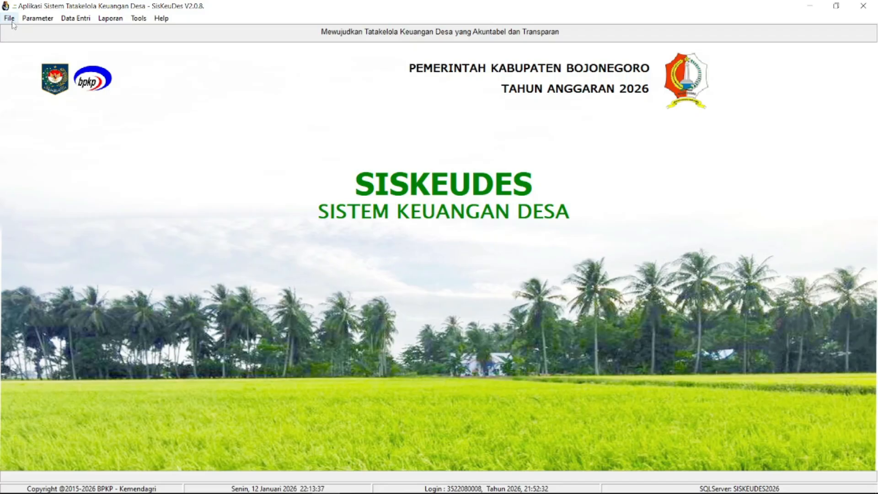
{"action": "mouse_move", "coordinate": [272, 487]}
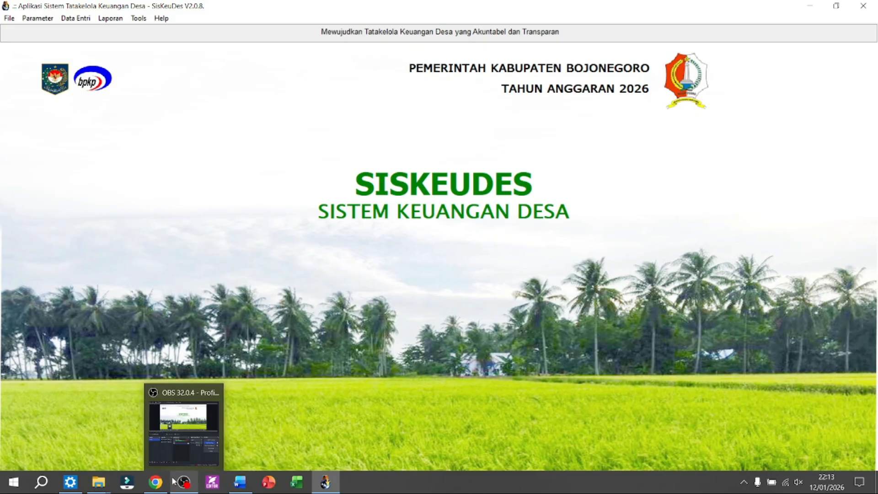
{"action": "mouse_move", "coordinate": [155, 484]}
{"action": "mouse_move", "coordinate": [187, 485]}
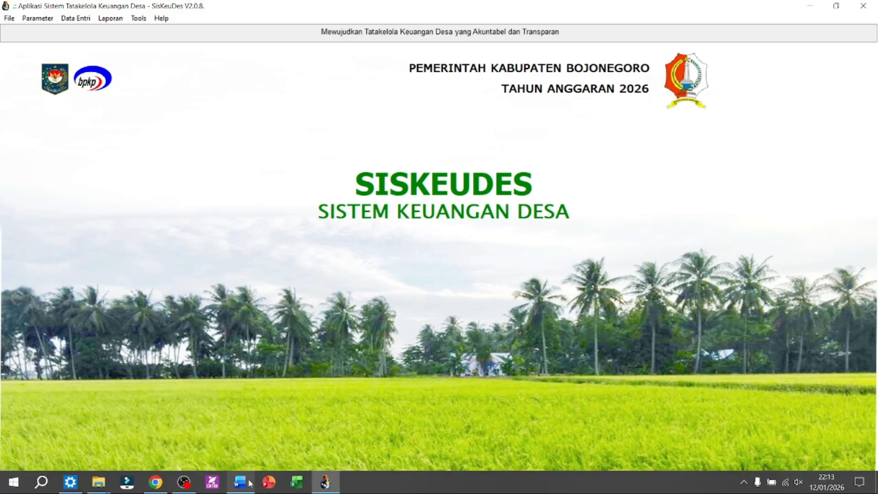
{"action": "left_click", "coordinate": [194, 490]}
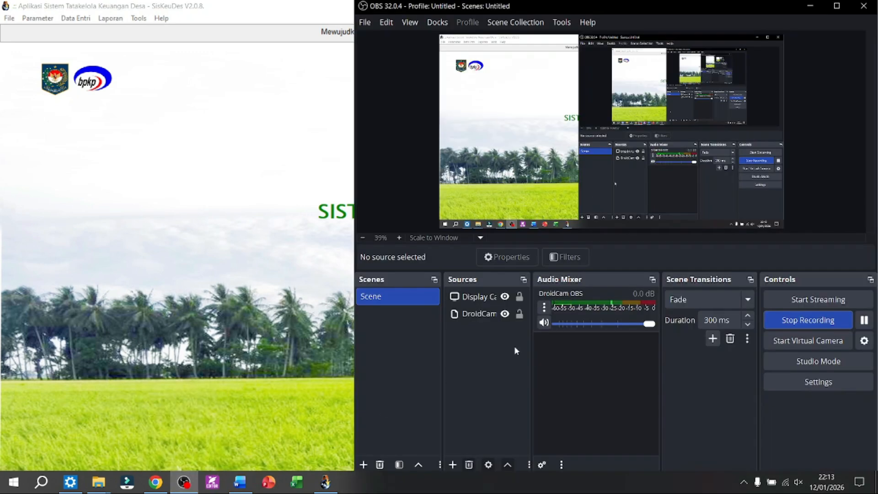
{"action": "left_click", "coordinate": [817, 326]}
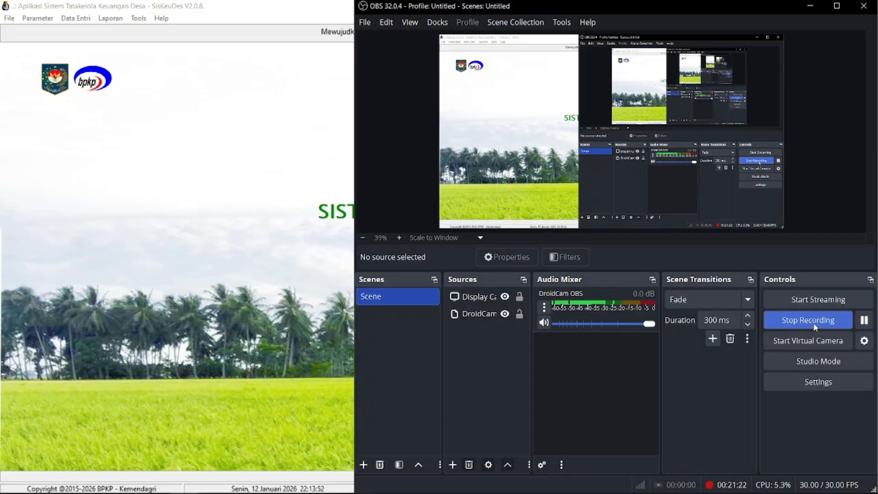